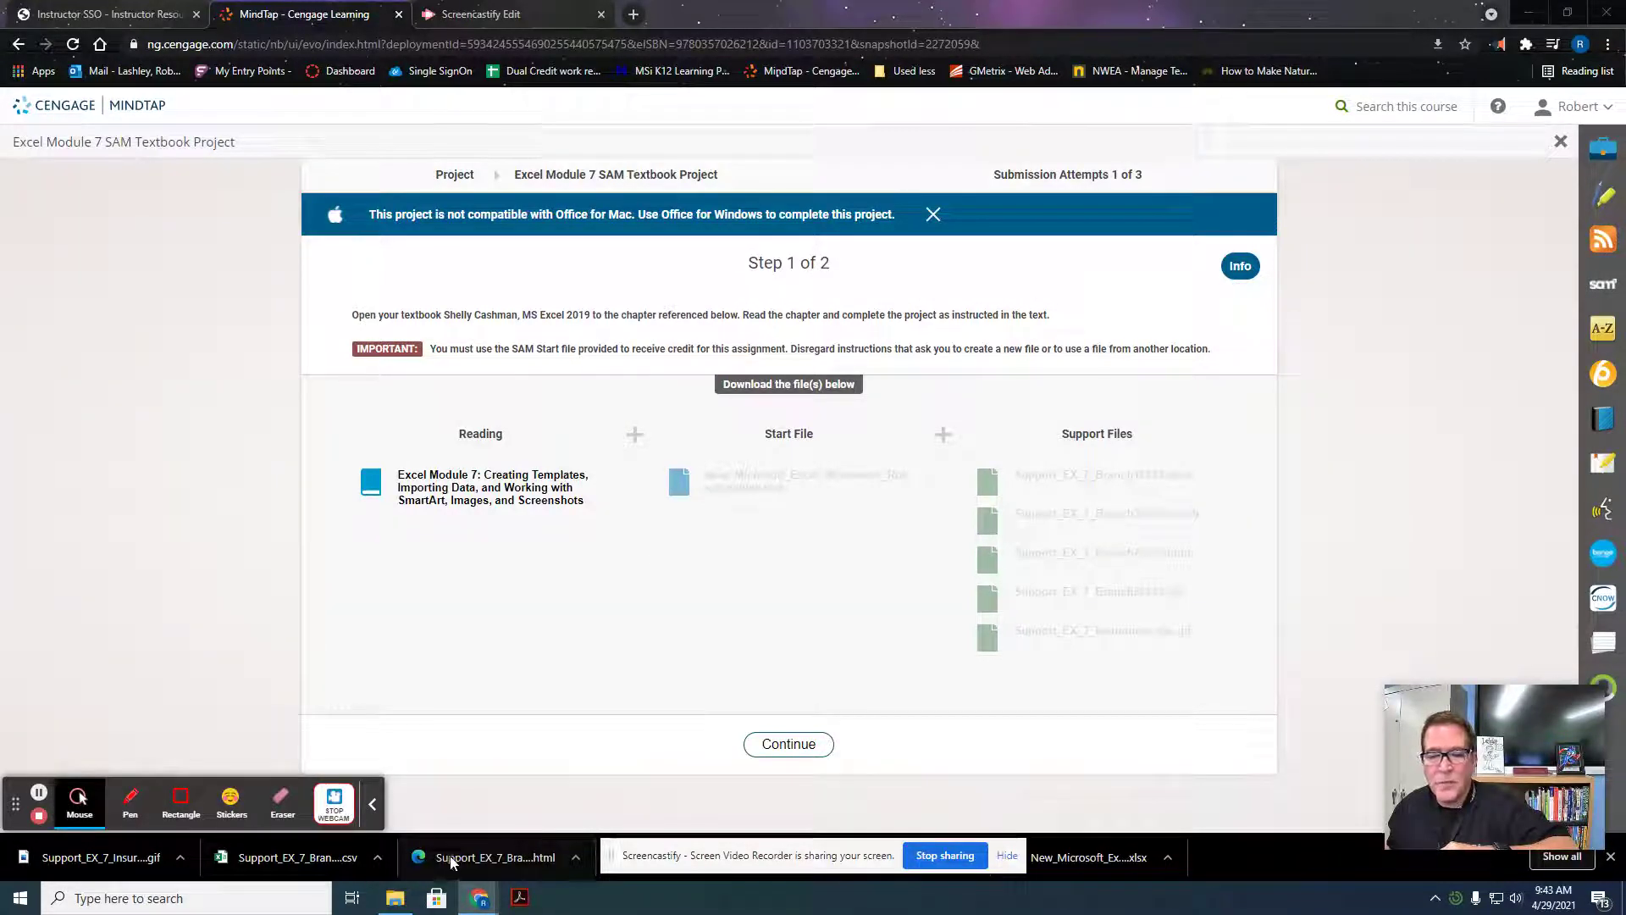
Open File Explorer on Documents and move it up to reveal the MindTap project page
{"action": "left_click", "coordinate": [396, 899]}
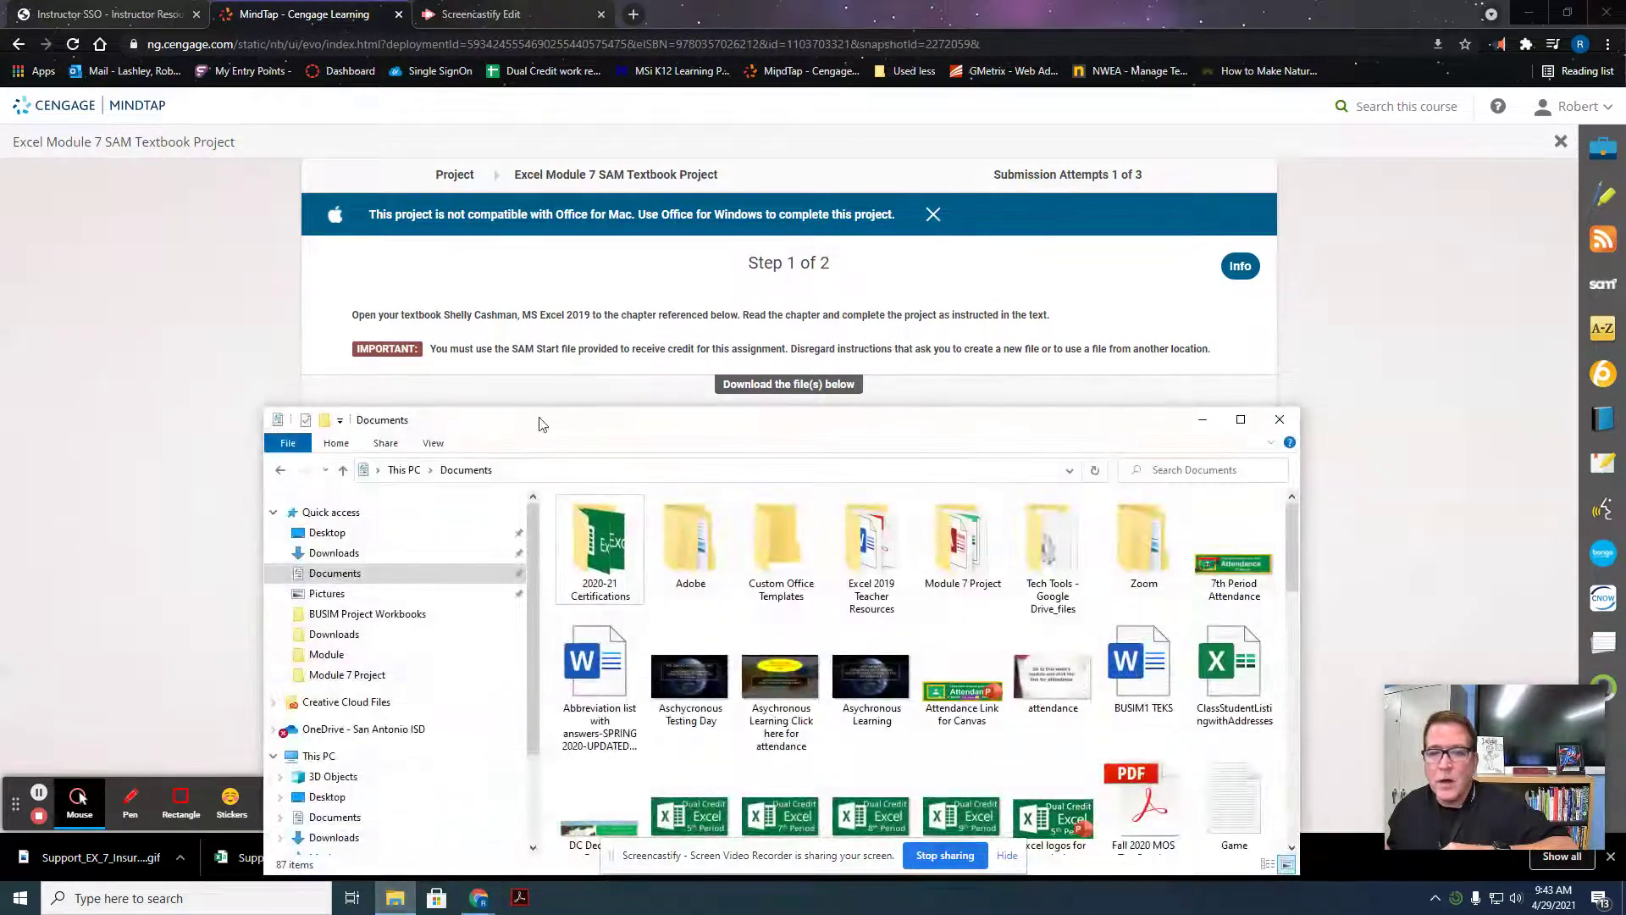
{"action": "left_click_drag", "start_coordinate": [541, 423], "coordinate": [508, 161]}
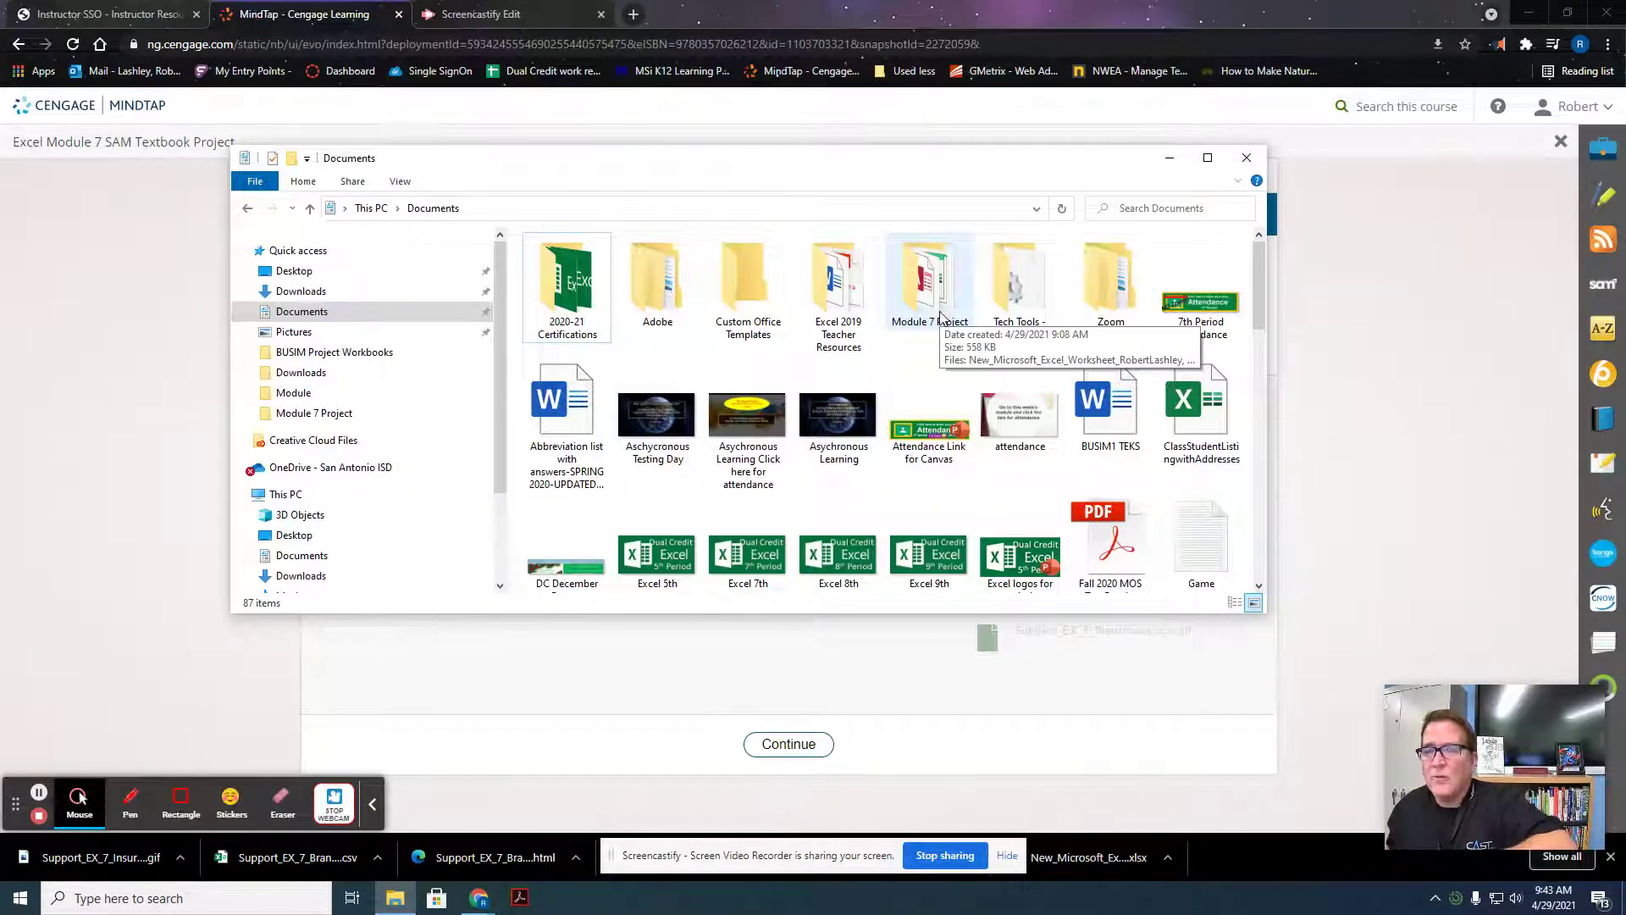
Open the Module 7 Project folder and widen the Type column to read full file types
{"action": "double_click", "coordinate": [930, 301]}
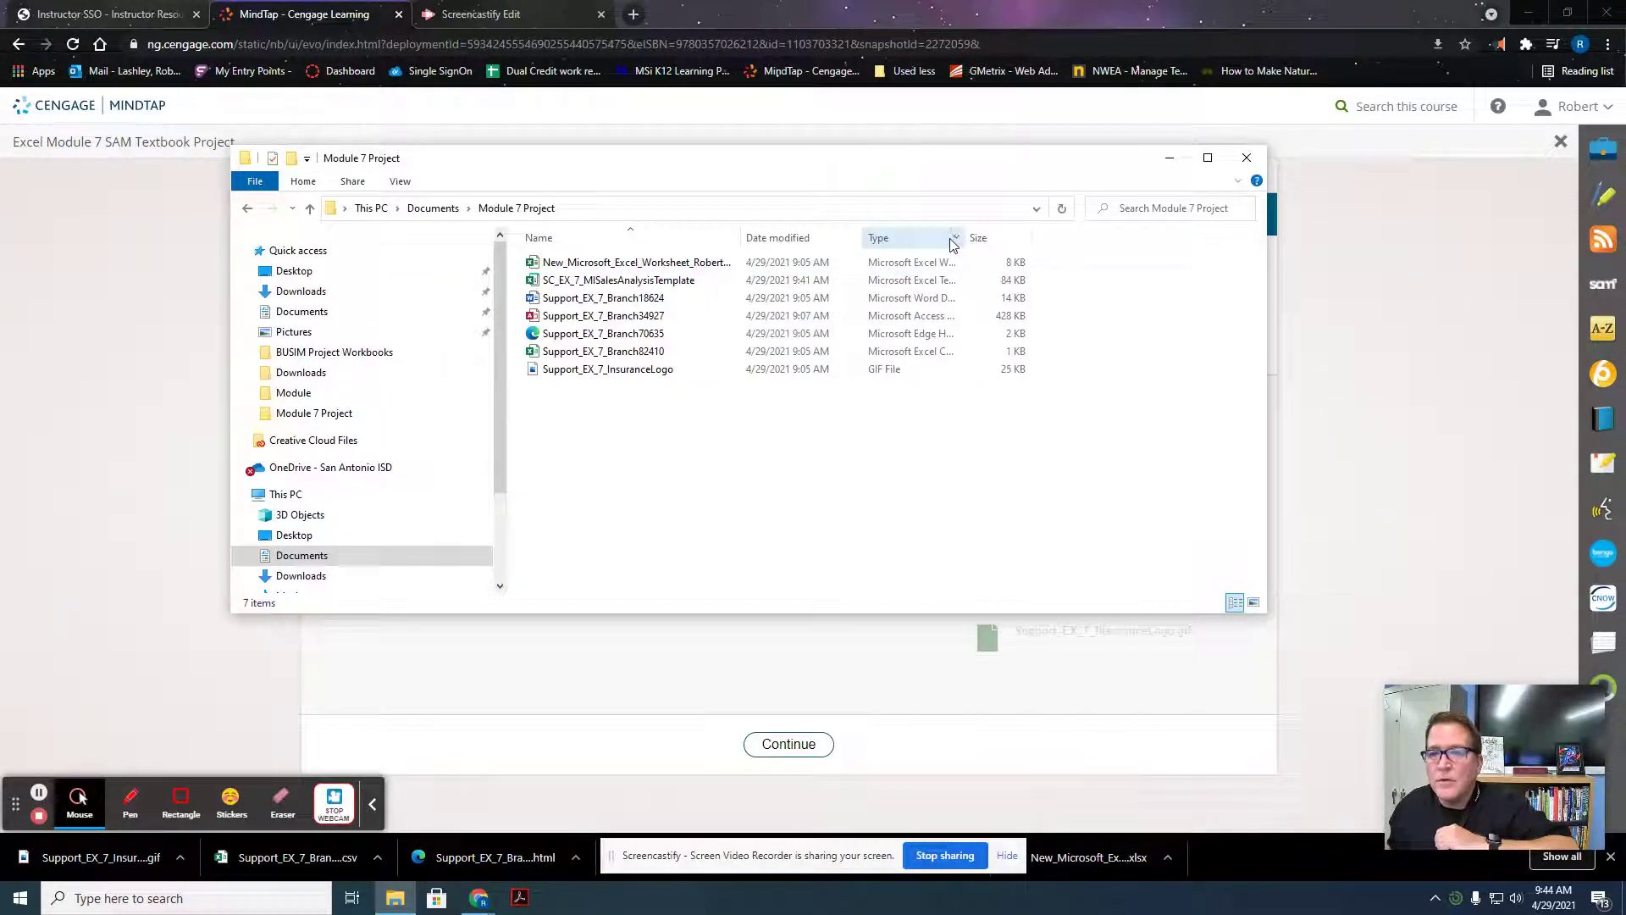
{"action": "left_click_drag", "start_coordinate": [966, 238], "coordinate": [1047, 239]}
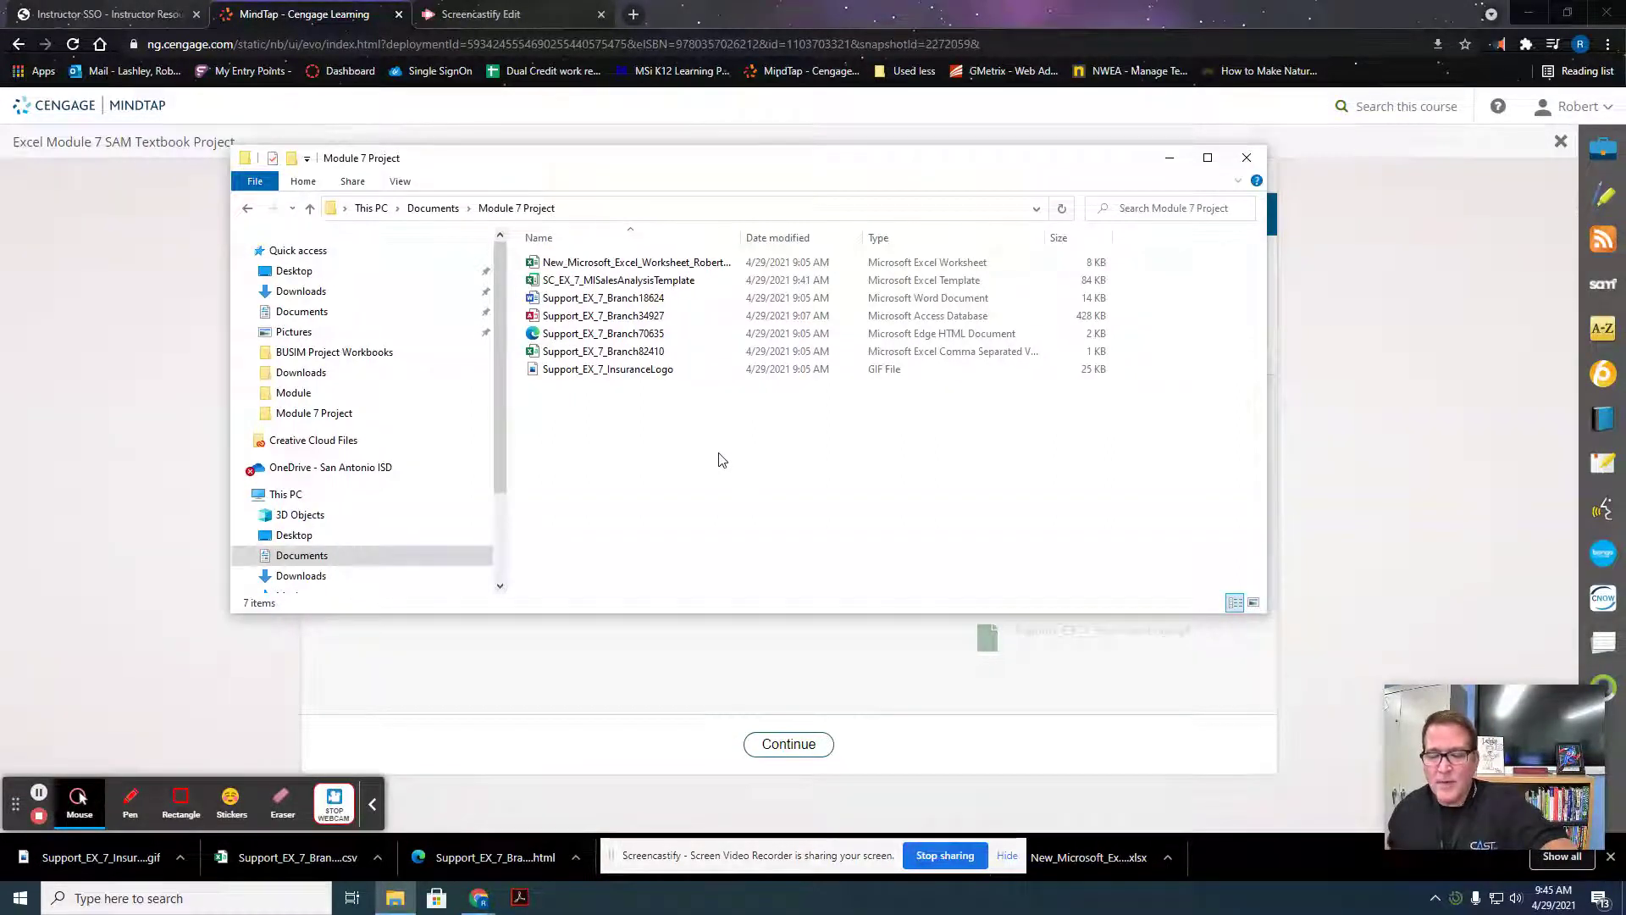
Create a new workbook from SC_EX_7_MISalesAnalysisTemplate and start saving it
{"action": "double_click", "coordinate": [641, 287]}
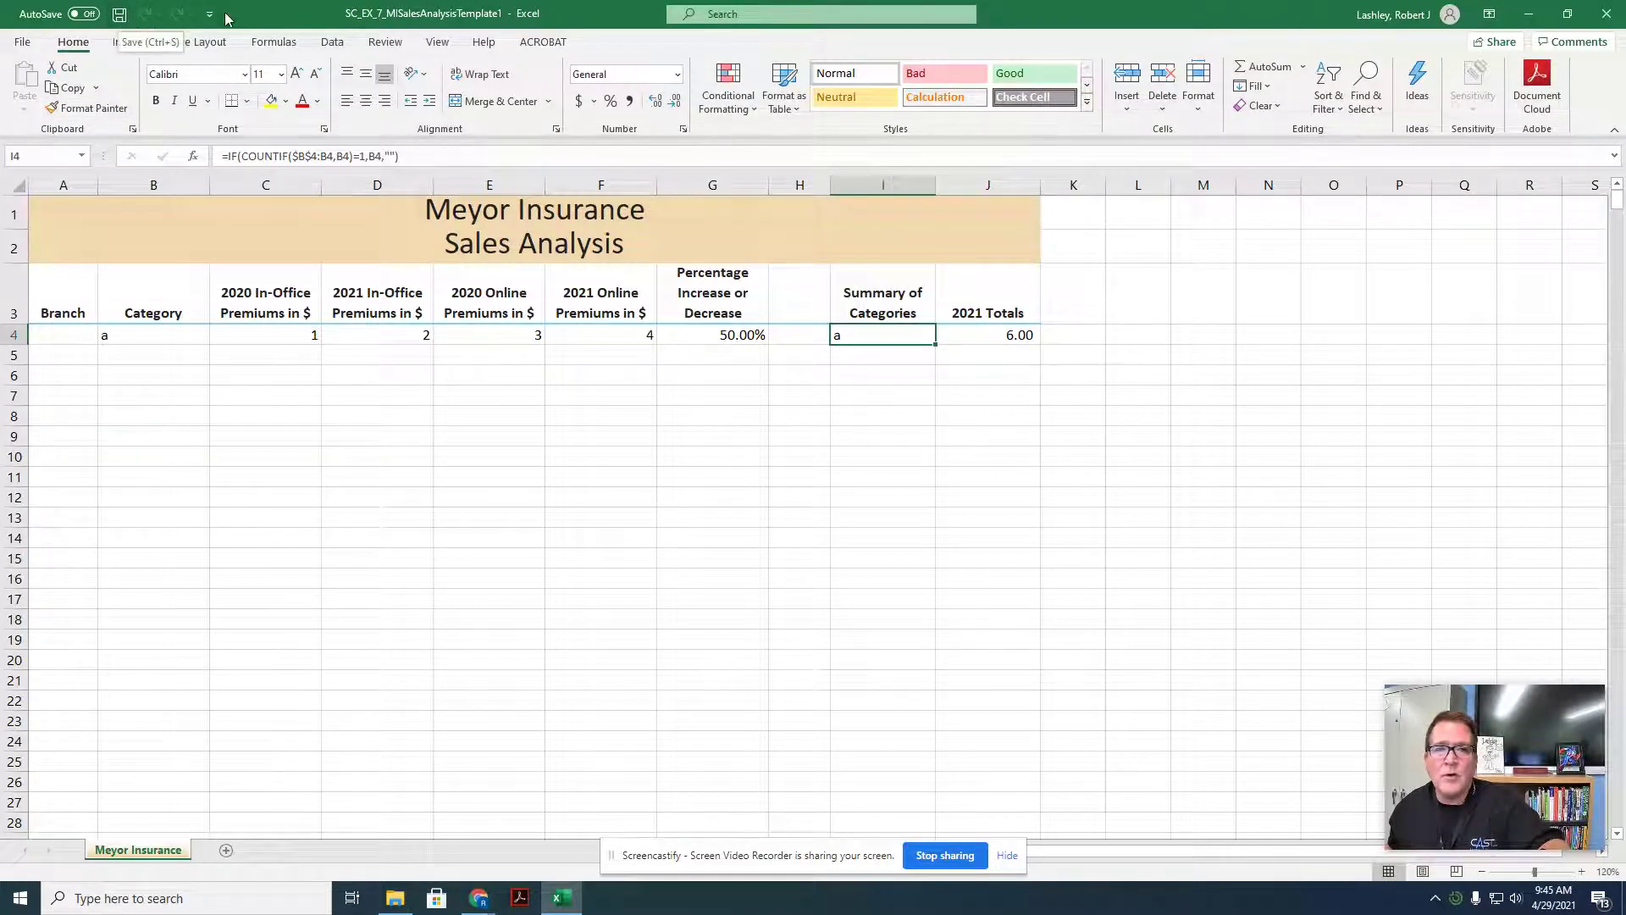
{"action": "left_click", "coordinate": [120, 16]}
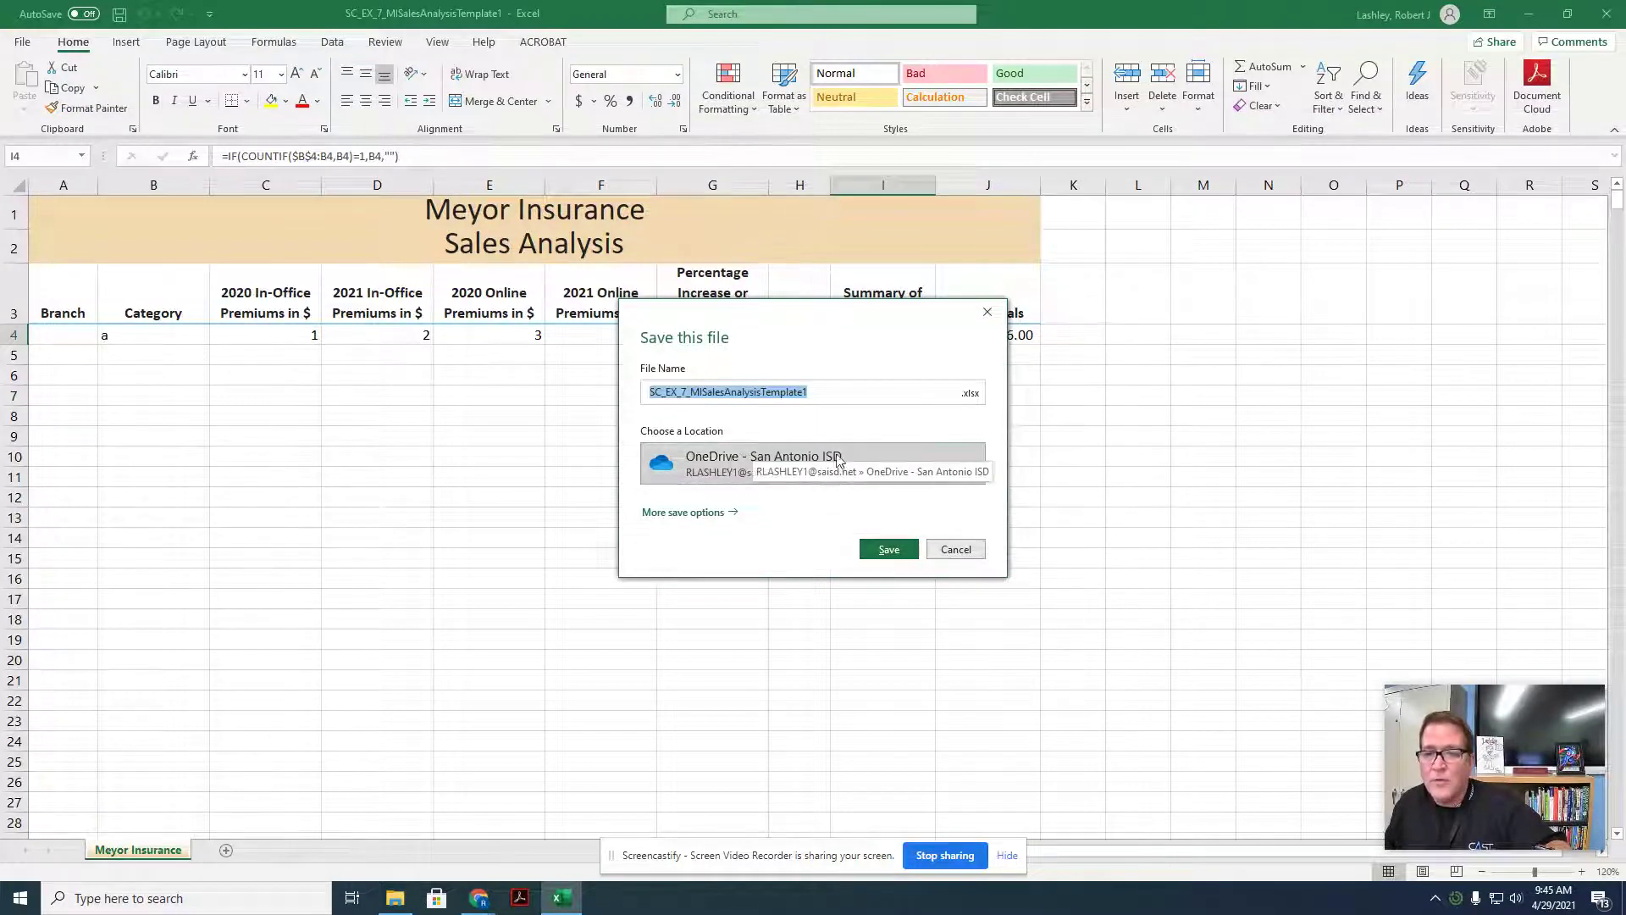
Save into the Module 7 Project folder, trimming the file name to SC_EX_7_MISalesAnalysis
{"action": "left_click", "coordinate": [808, 471]}
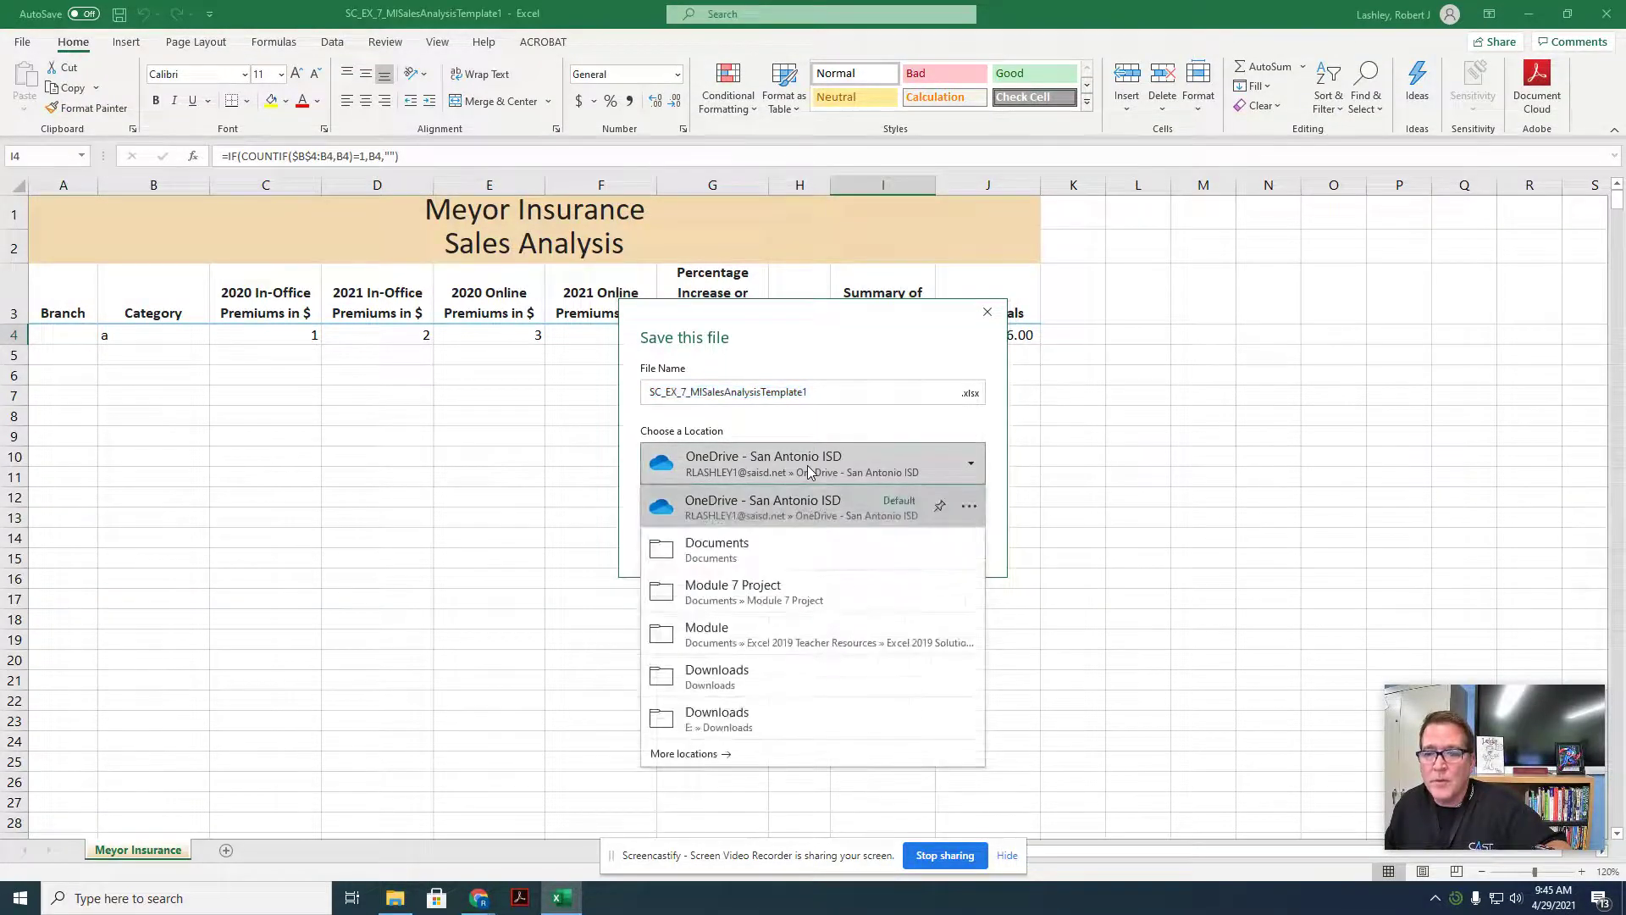
{"action": "left_click", "coordinate": [805, 593]}
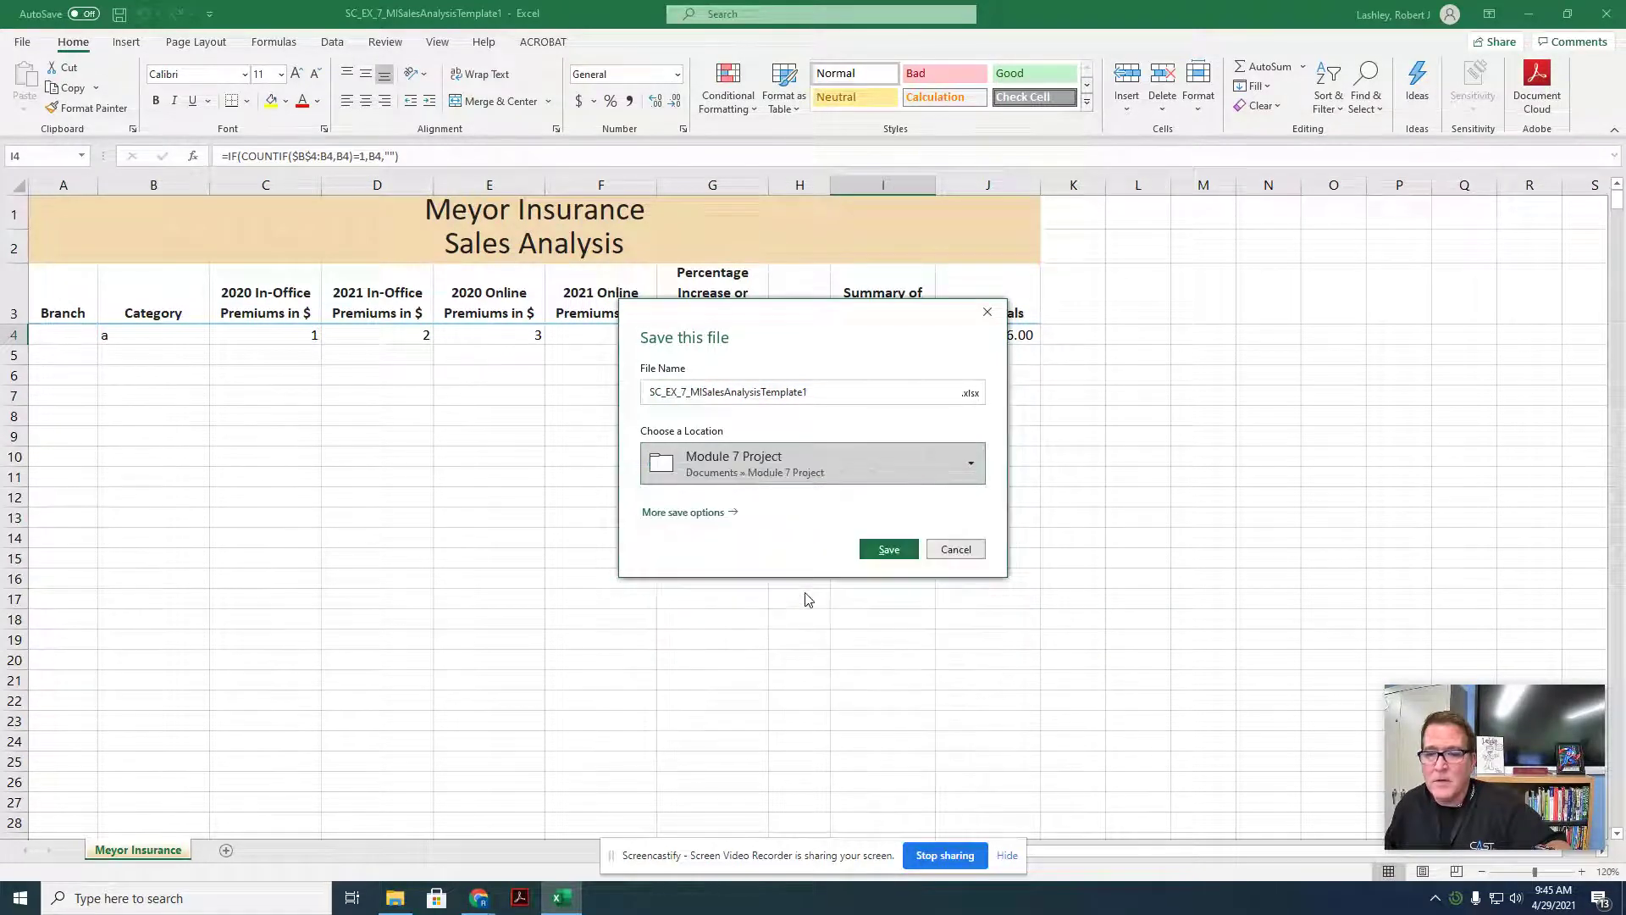
{"action": "left_click", "coordinate": [810, 392]}
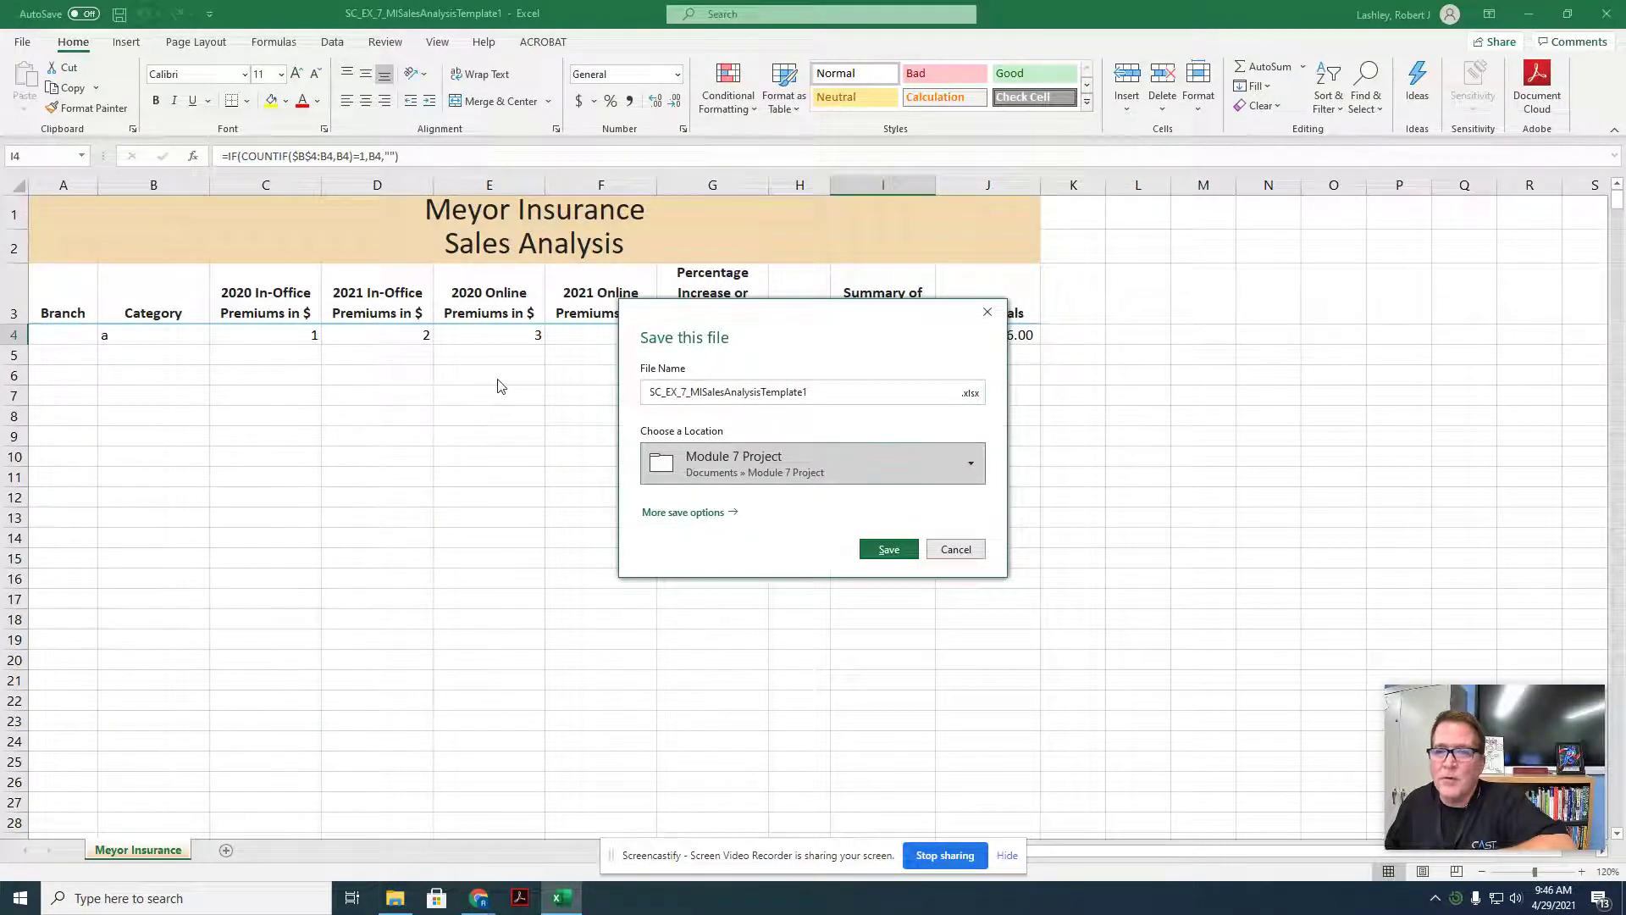
{"action": "left_click", "coordinate": [825, 398]}
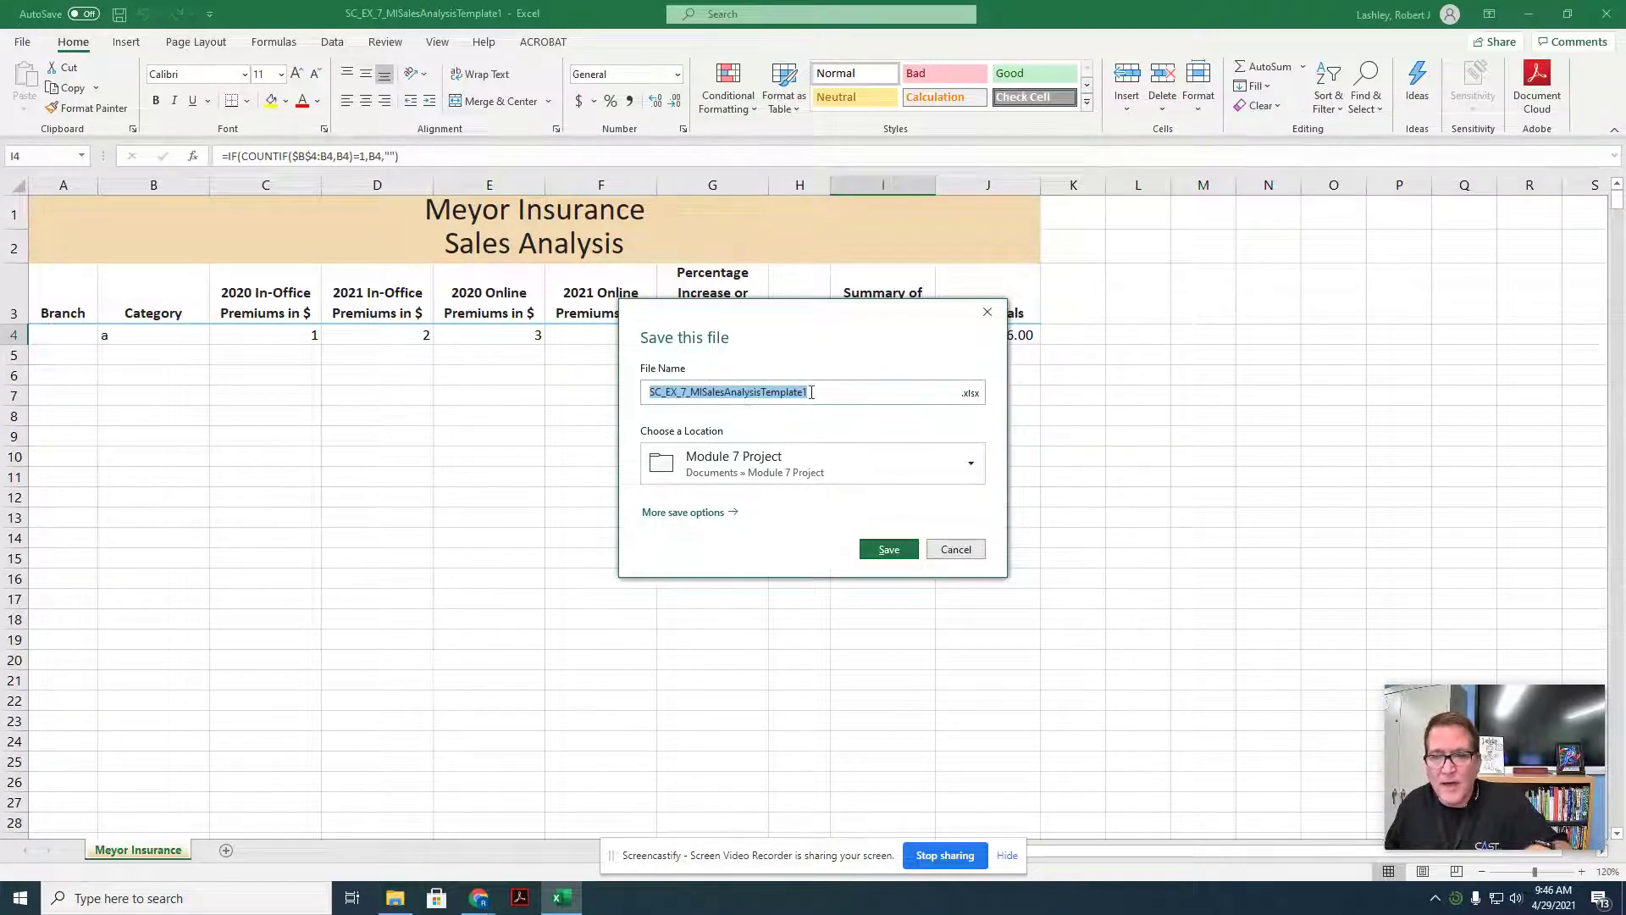
{"action": "left_click", "coordinate": [841, 394]}
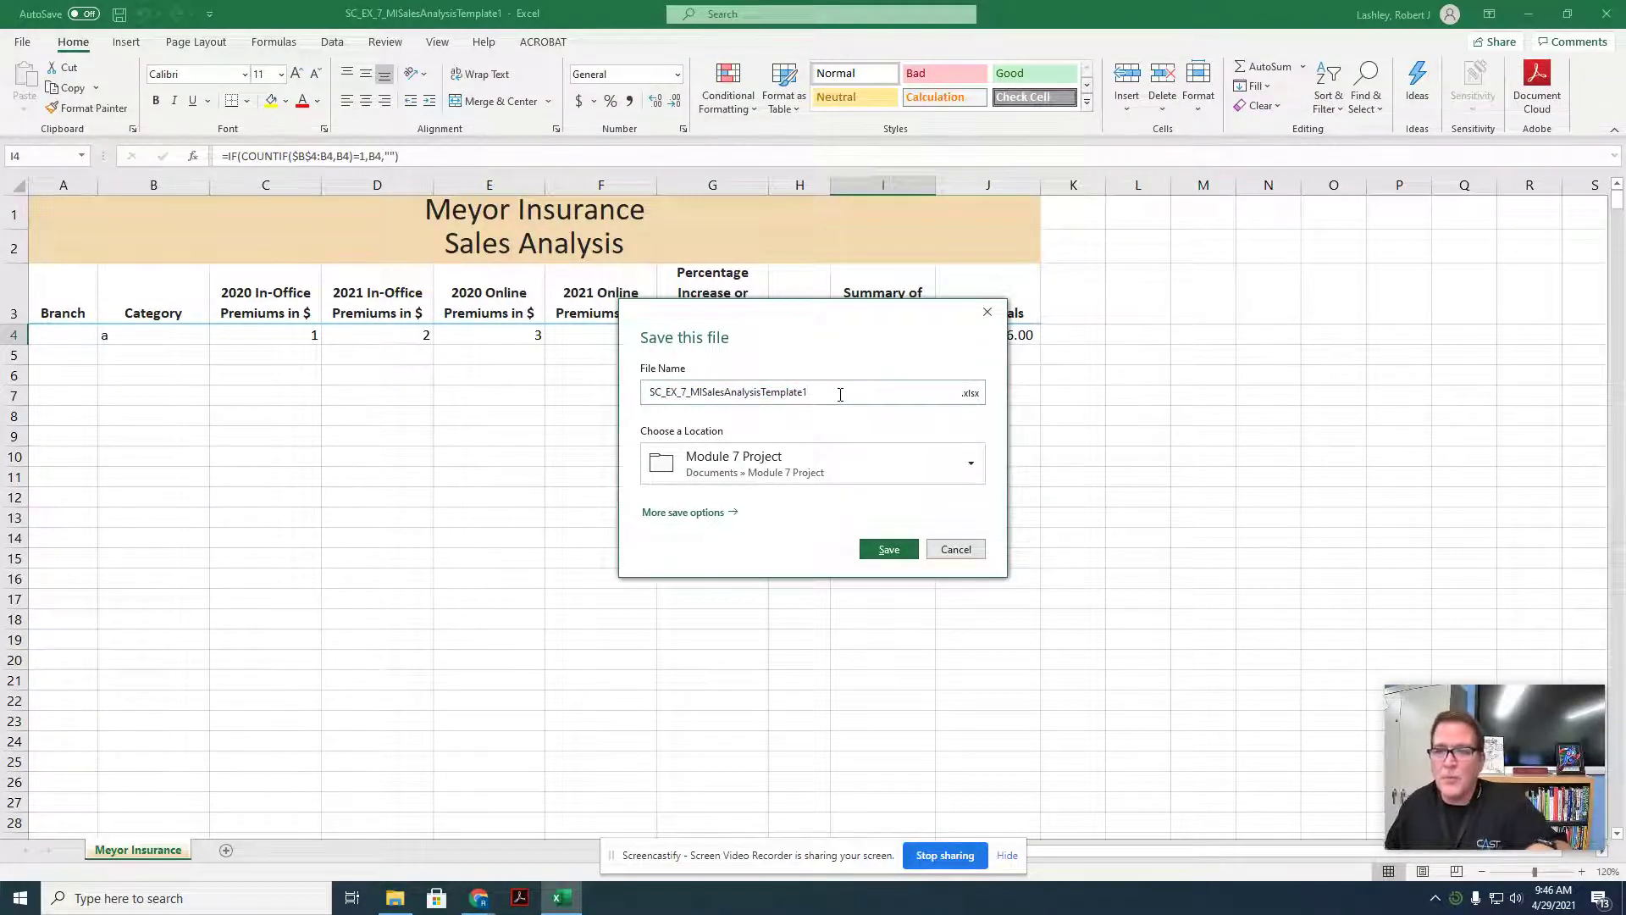
{"action": "key", "text": "BackSpace"}
{"action": "key", "text": "BackSpace"}
{"action": "key", "text": "BackSpace"}
{"action": "key", "text": "BackSpace"}
{"action": "key", "text": "BackSpace"}
{"action": "key", "text": "BackSpace"}
{"action": "key", "text": "BackSpace"}
{"action": "key", "text": "BackSpace"}
{"action": "key", "text": "BackSpace"}
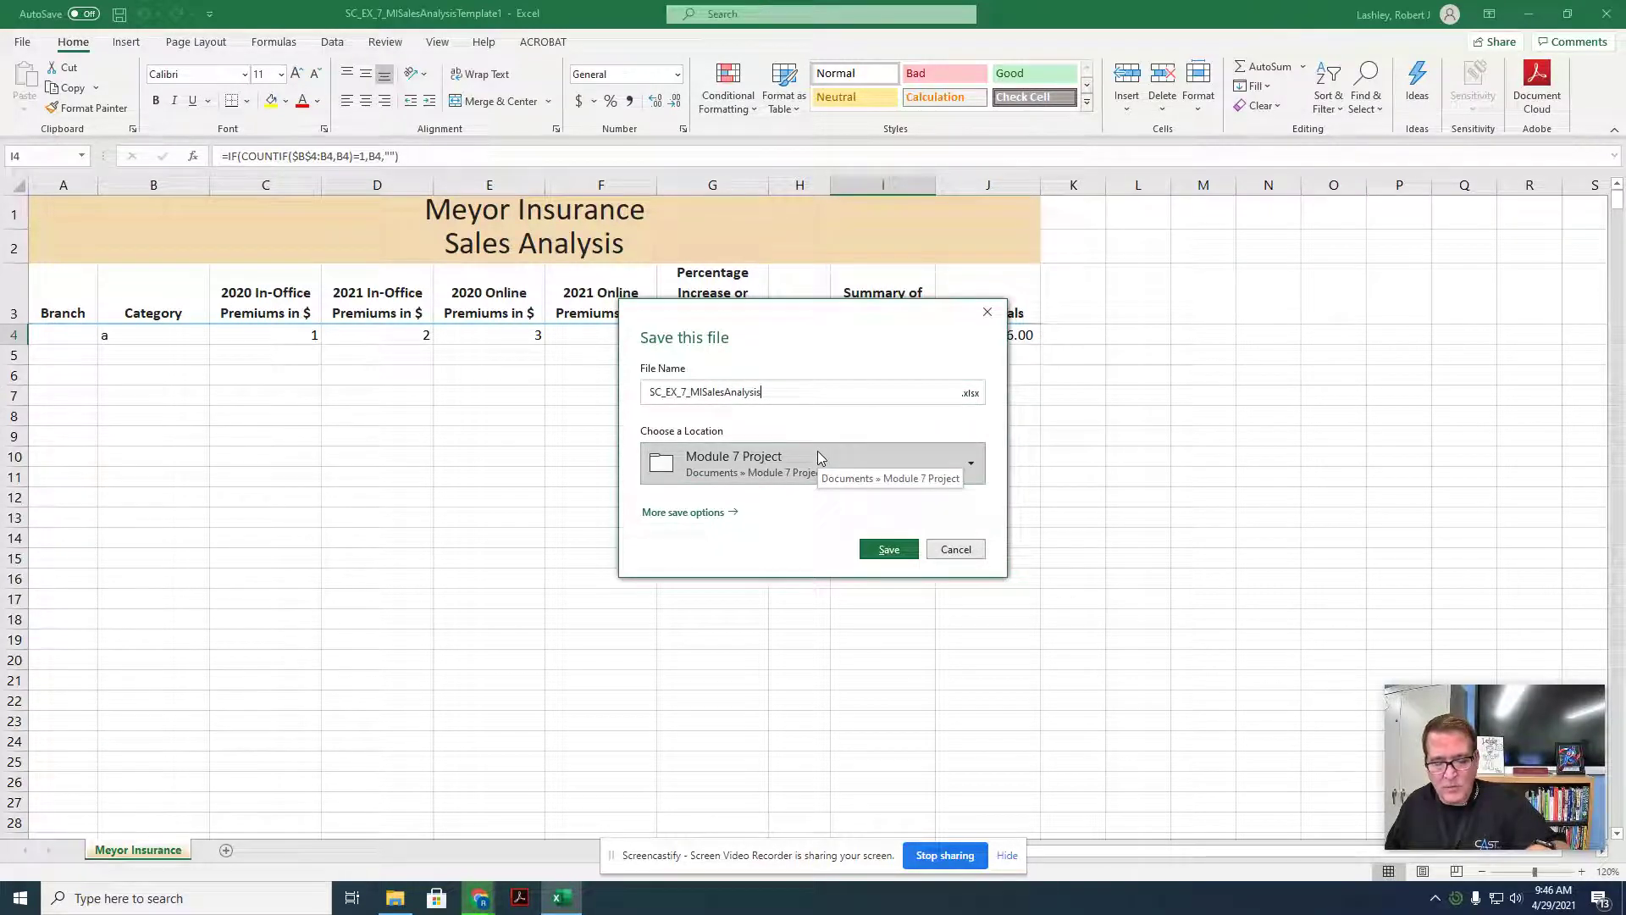
{"action": "left_click", "coordinate": [875, 552]}
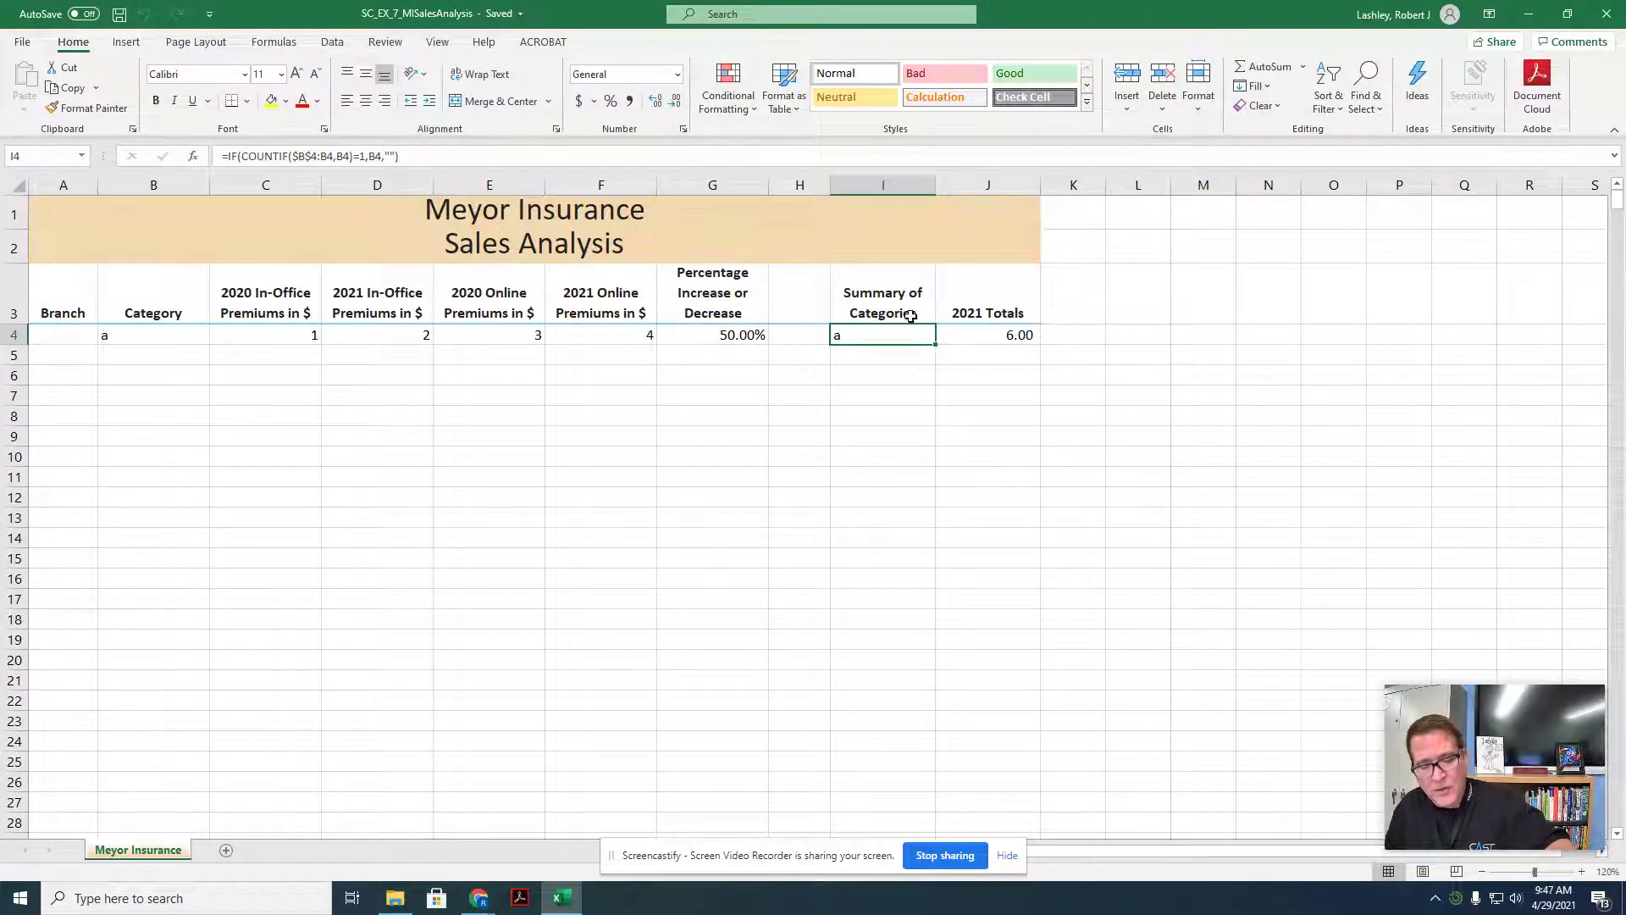
Select cell A5 below the existing data and switch to the Data tab
{"action": "left_click", "coordinate": [72, 354]}
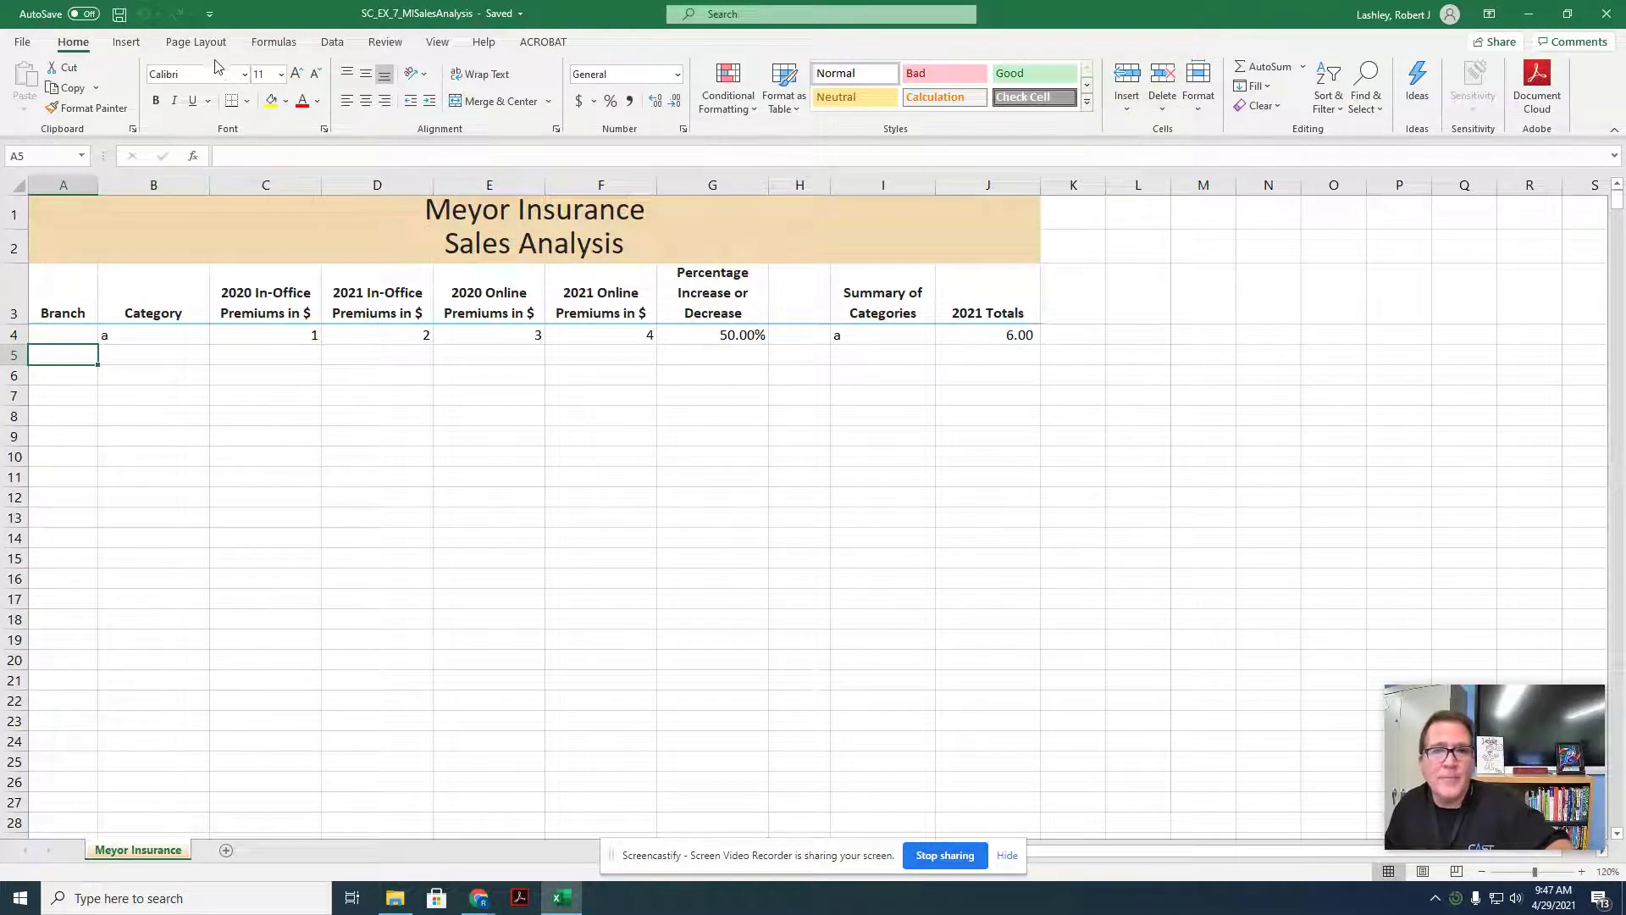
{"action": "left_click", "coordinate": [331, 43]}
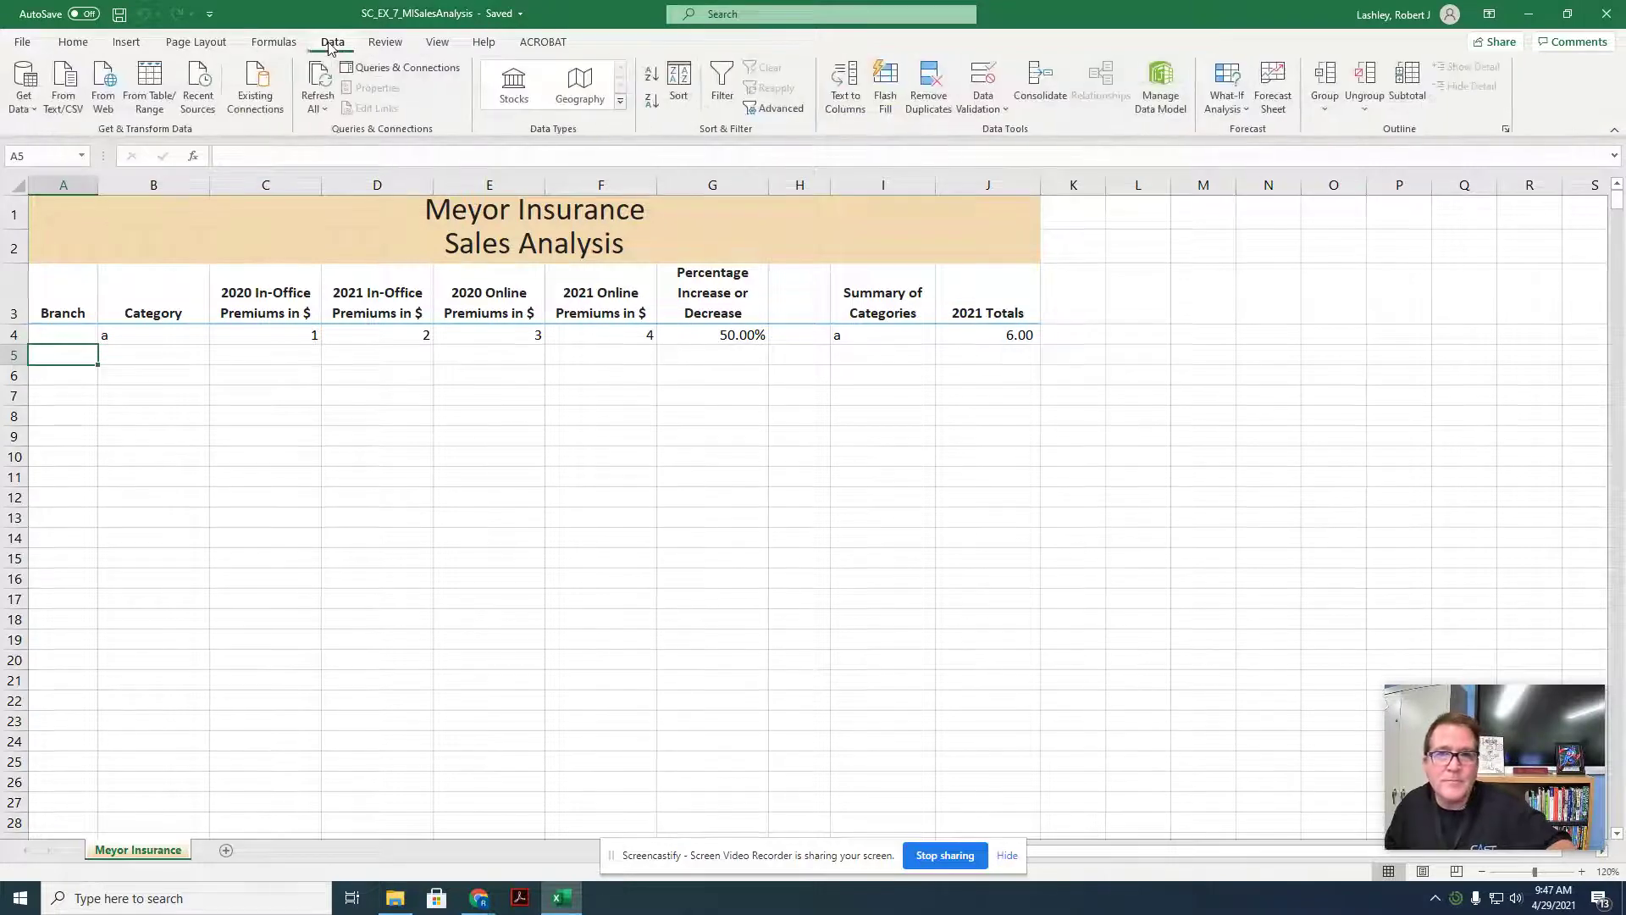
Import Support_EX_7_Branch82410.csv via From Text/CSV to show its comma-delimited preview
{"action": "left_click", "coordinate": [74, 79]}
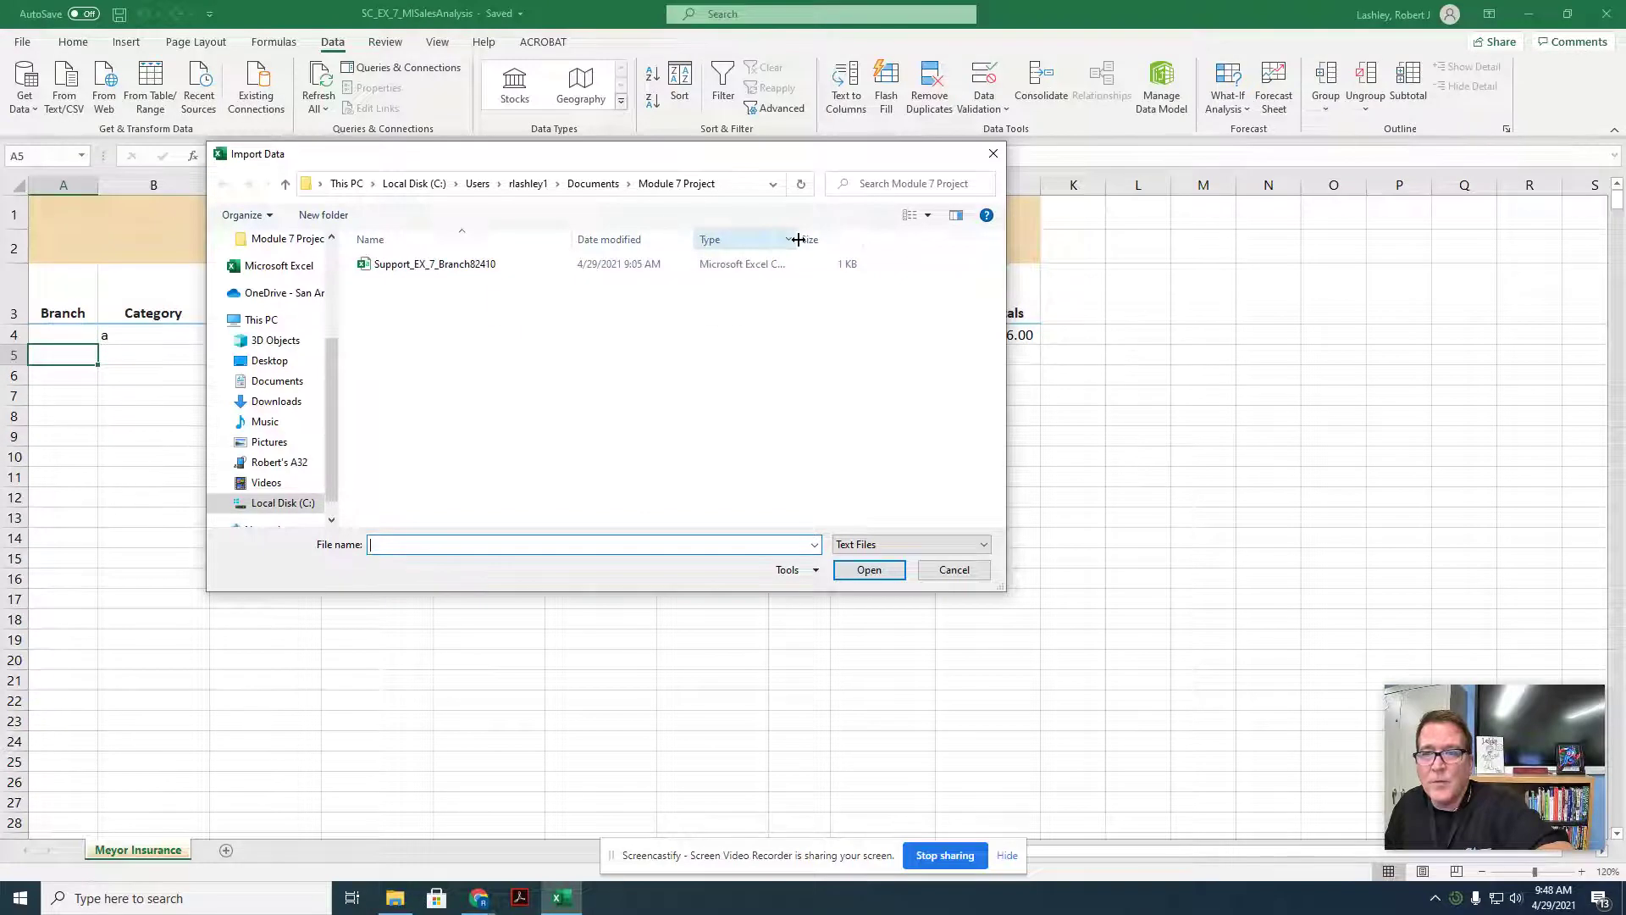
{"action": "left_click_drag", "start_coordinate": [798, 240], "coordinate": [910, 244]}
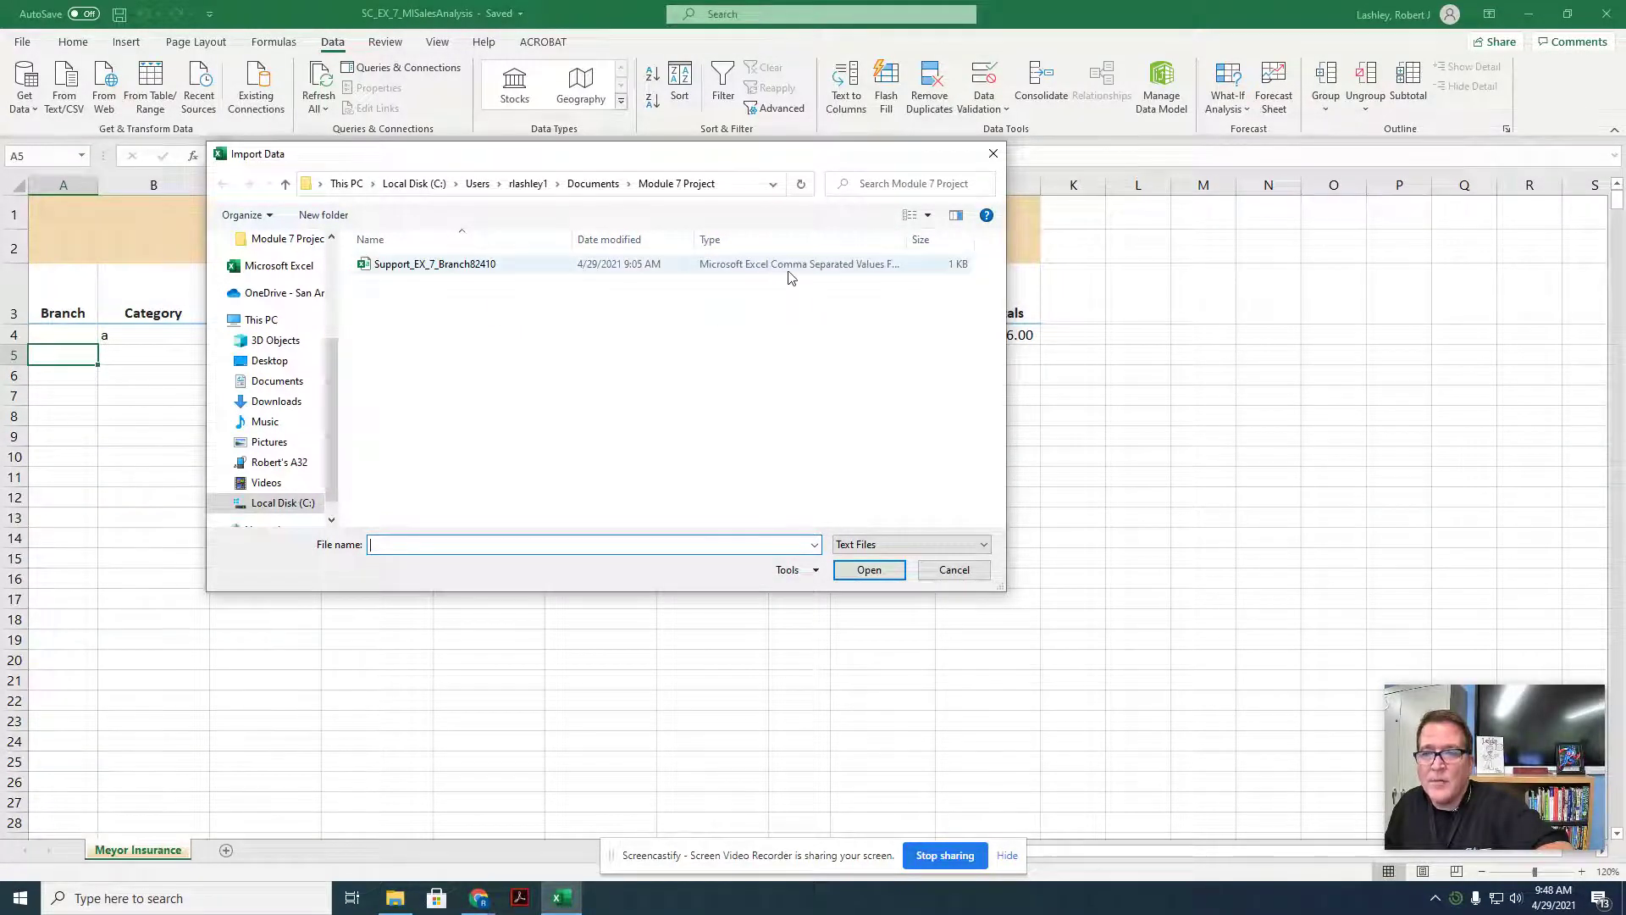
{"action": "double_click", "coordinate": [436, 265]}
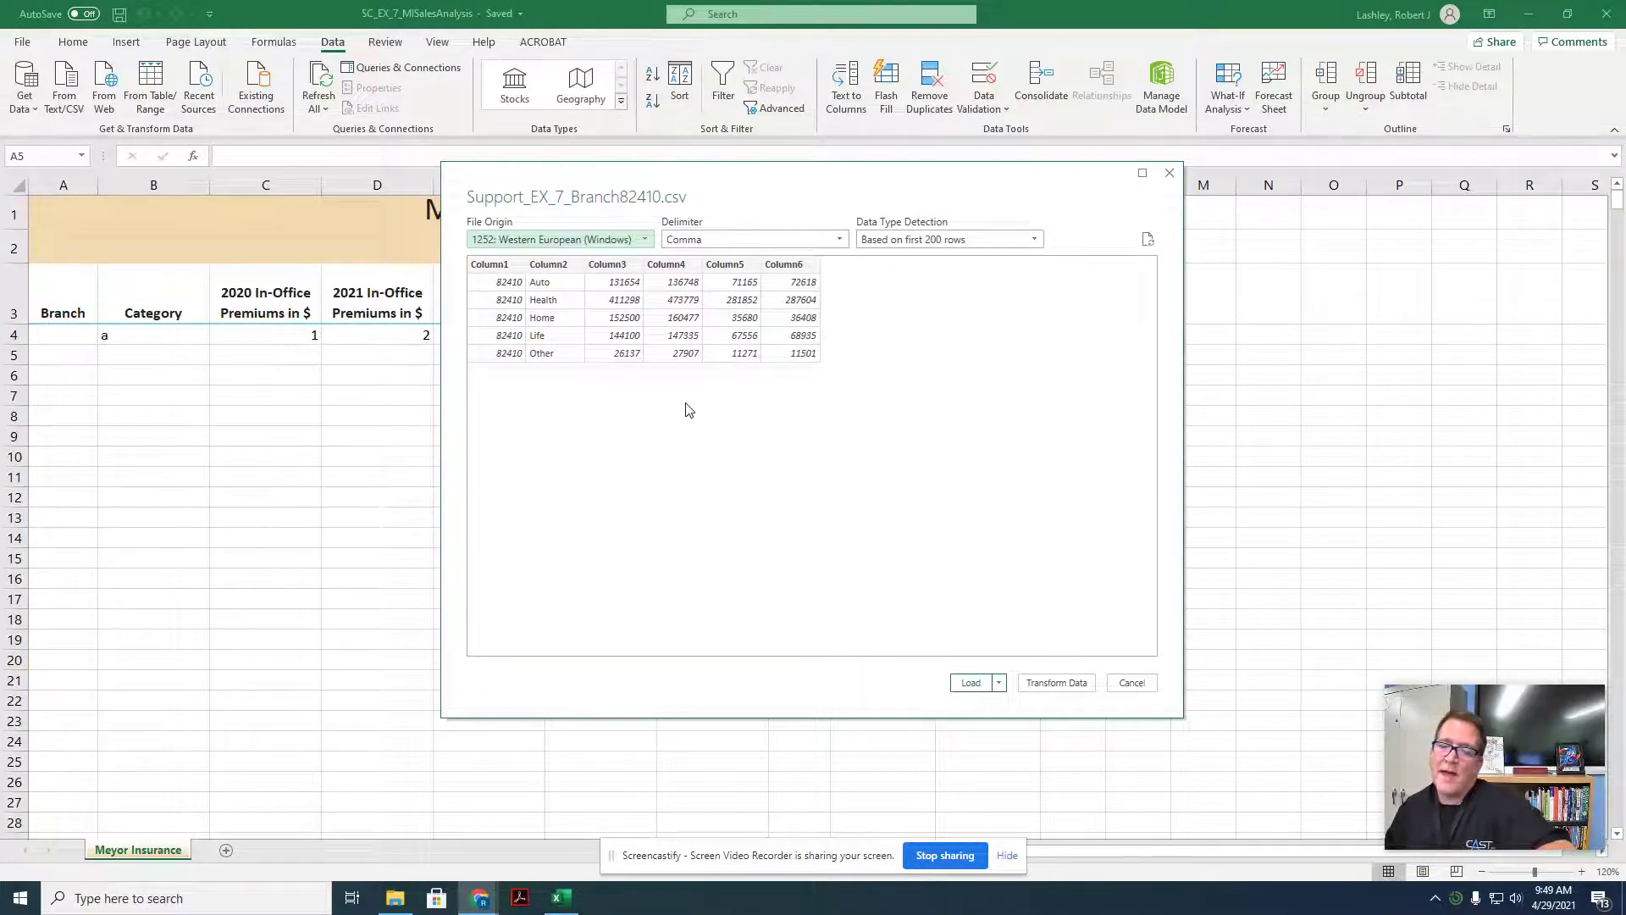
Choose Load To… from the Load menu to open the Import Data dialog
{"action": "left_click", "coordinate": [1000, 690]}
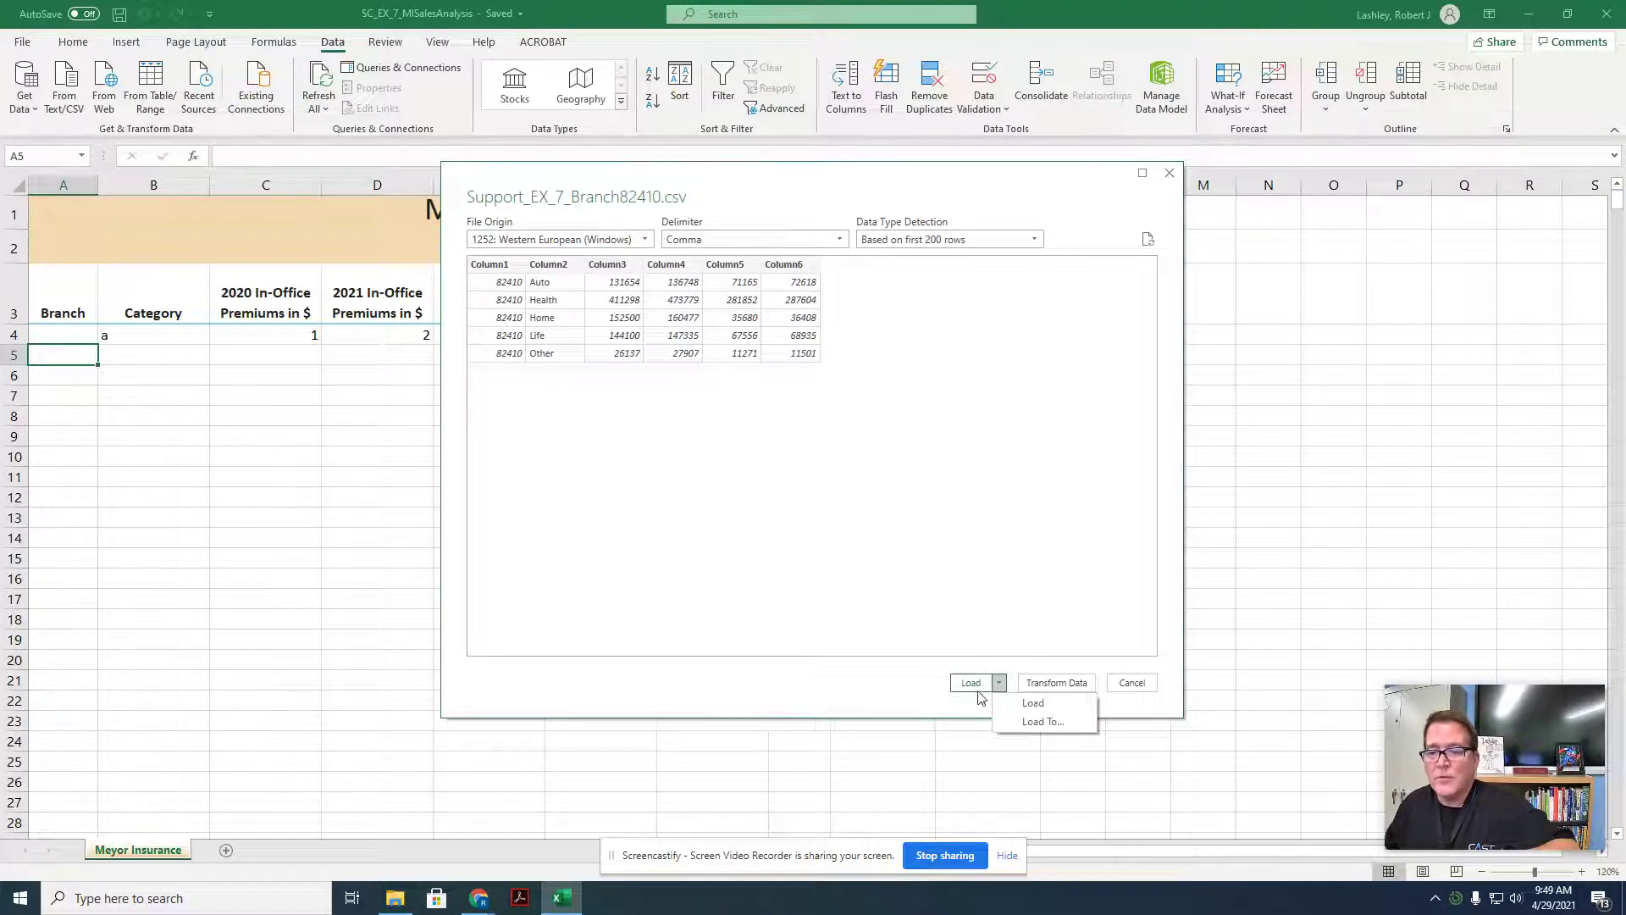
{"action": "left_click", "coordinate": [1032, 721]}
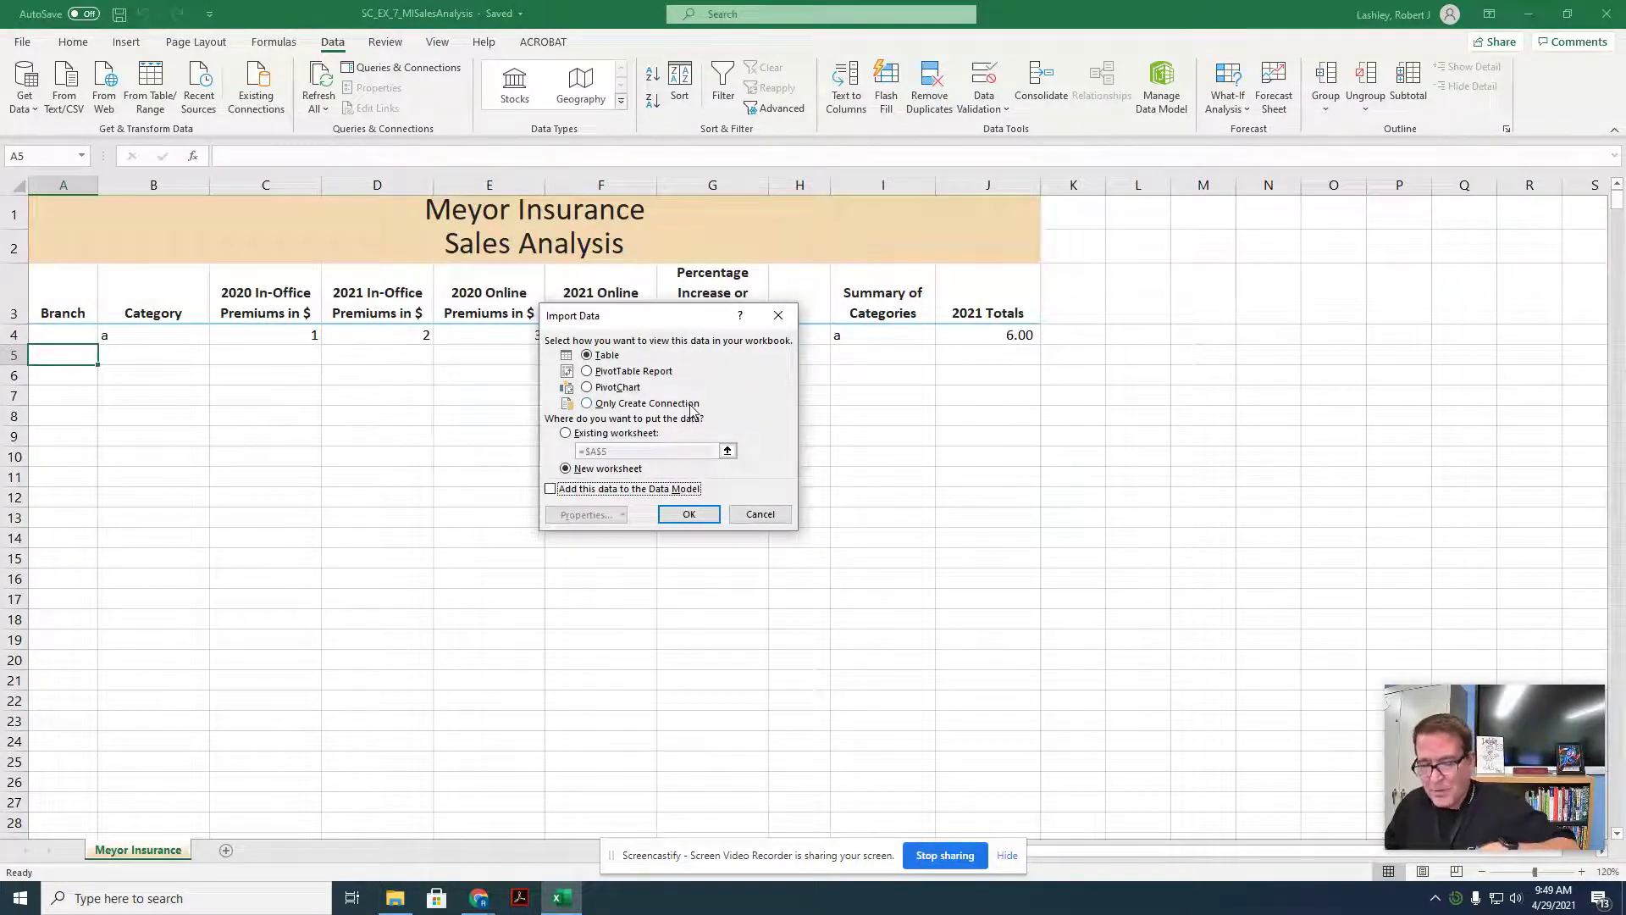
Load the branch 82410 data as a table on the existing worksheet at $A$5
{"action": "left_click", "coordinate": [566, 433]}
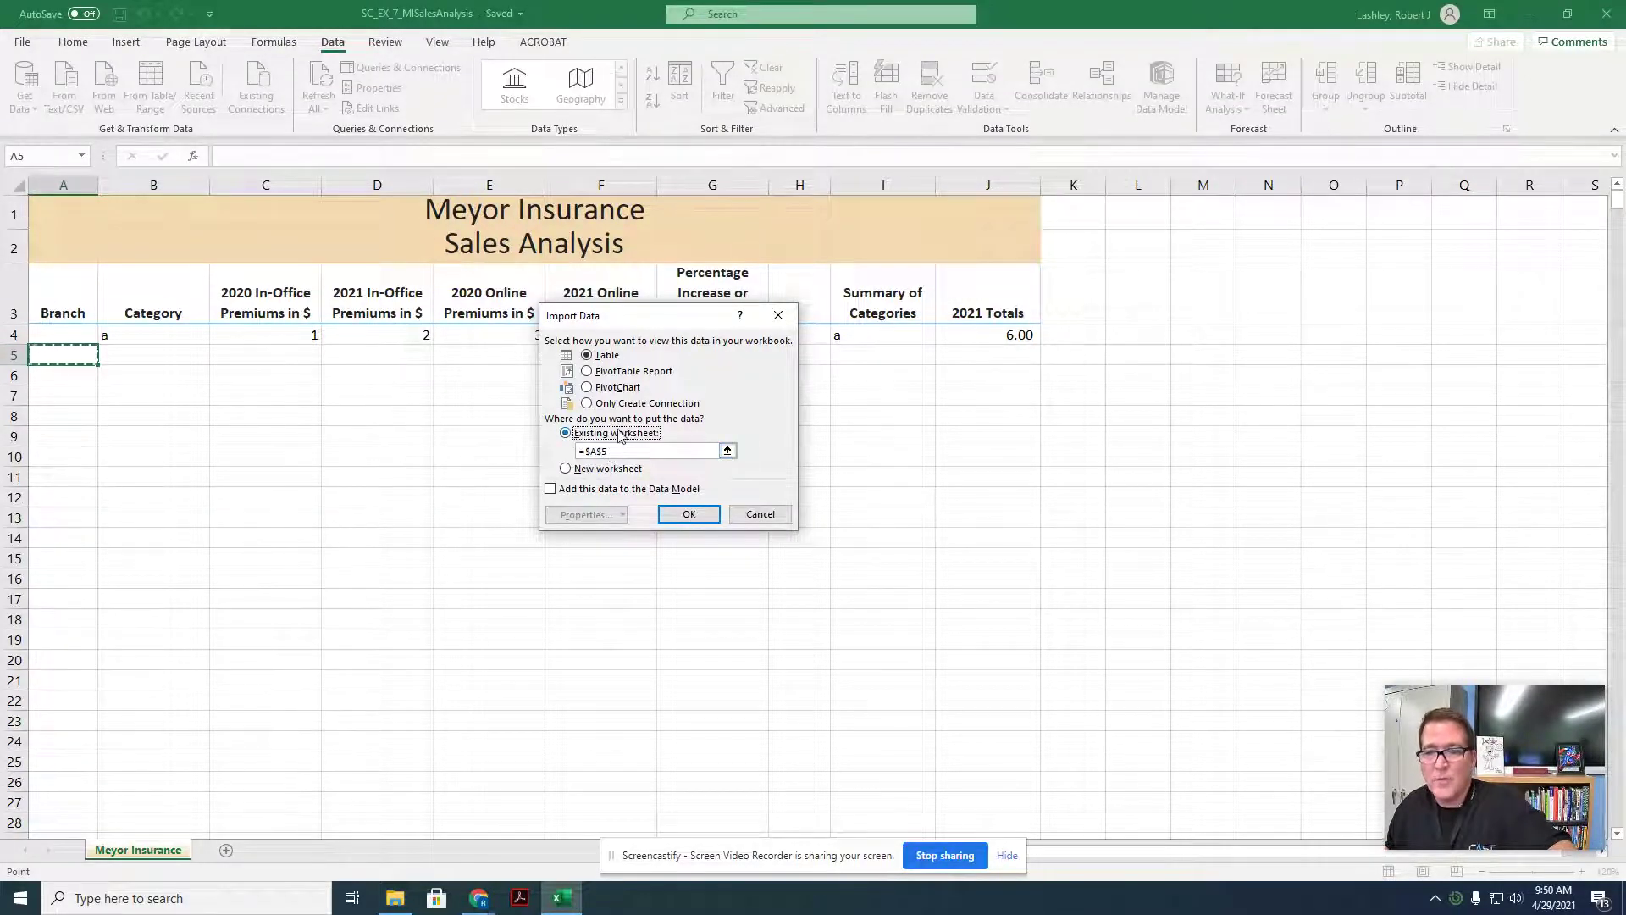
{"action": "left_click", "coordinate": [687, 515]}
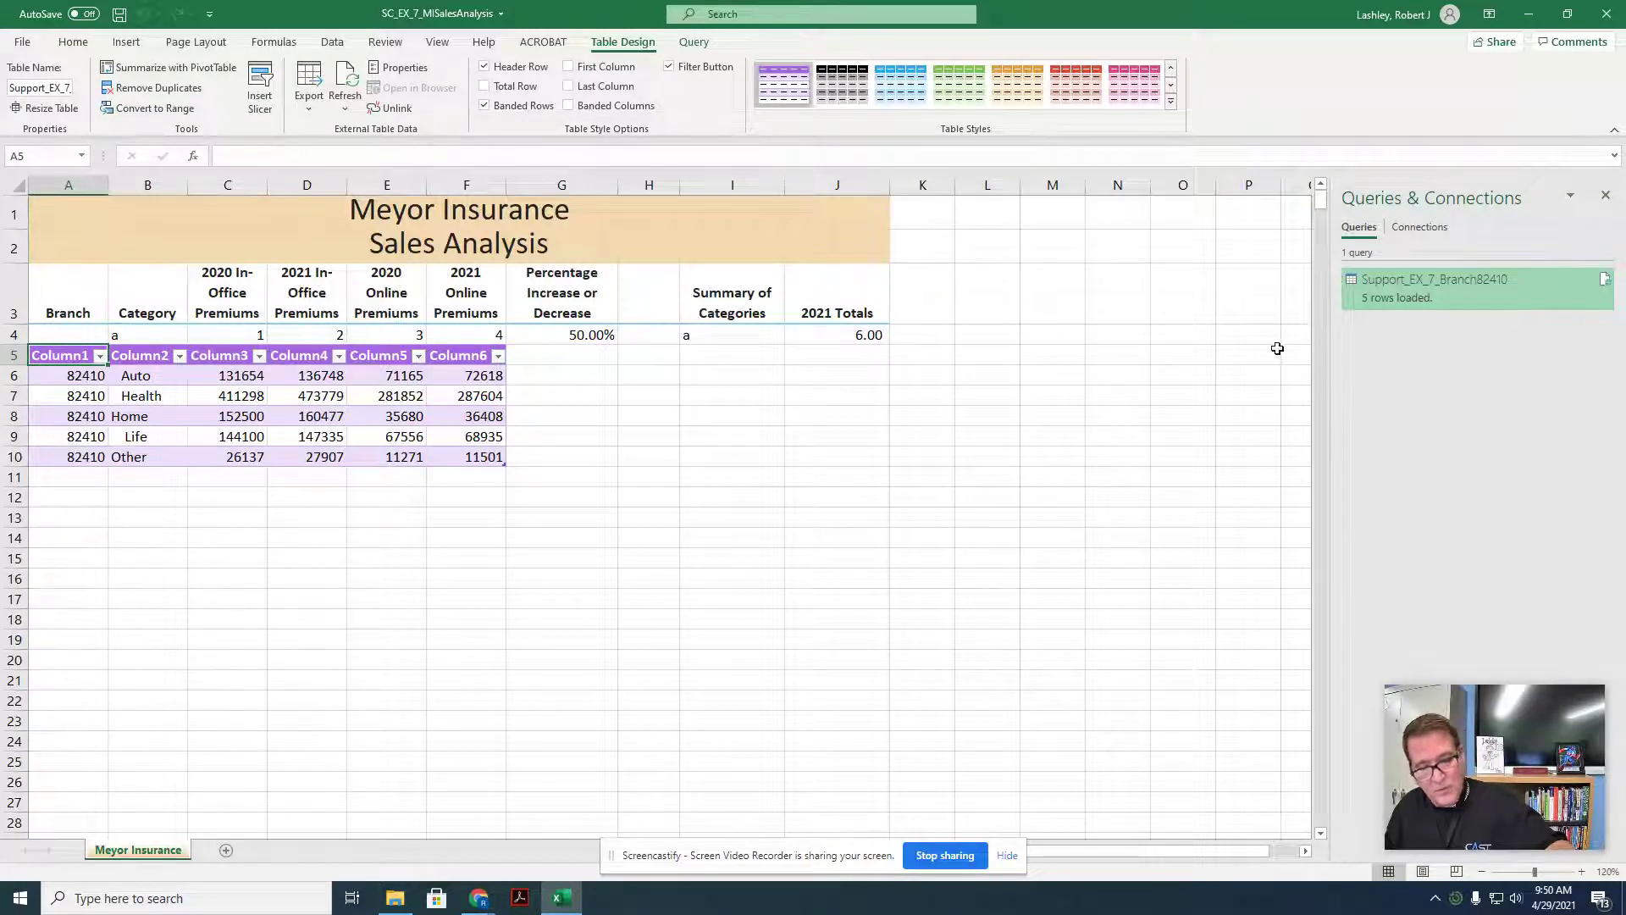
Close the Queries & Connections pane once the table fills A5:F10
{"action": "left_click", "coordinate": [1608, 198]}
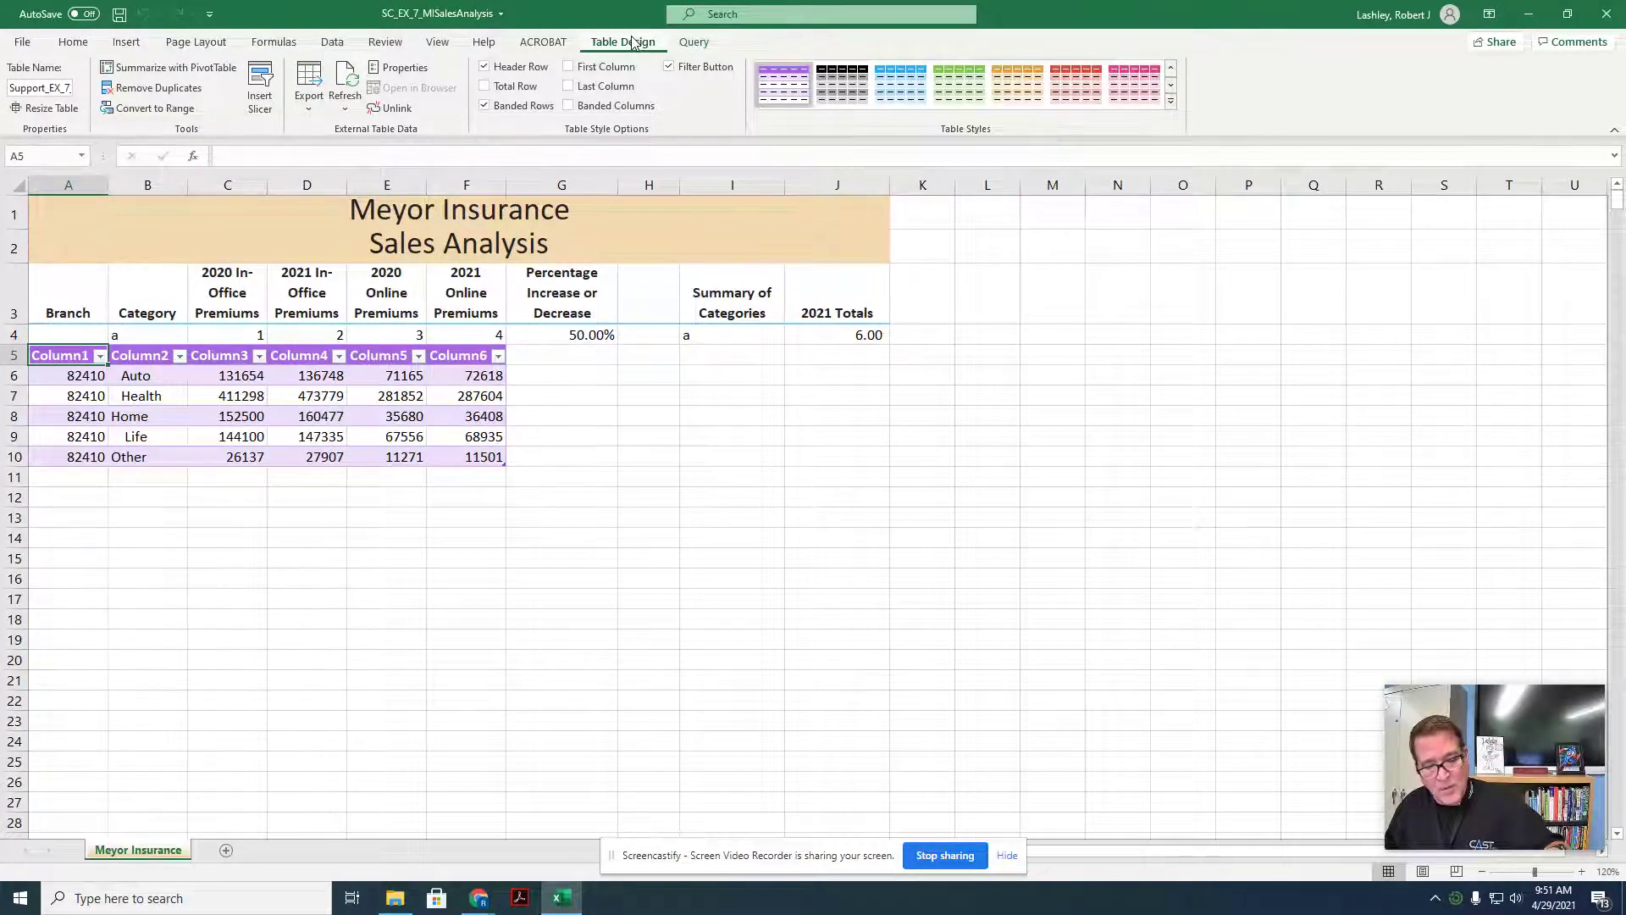
Turn off Banded Rows and Header Row on the table, accepting the warning
{"action": "left_click", "coordinate": [484, 107]}
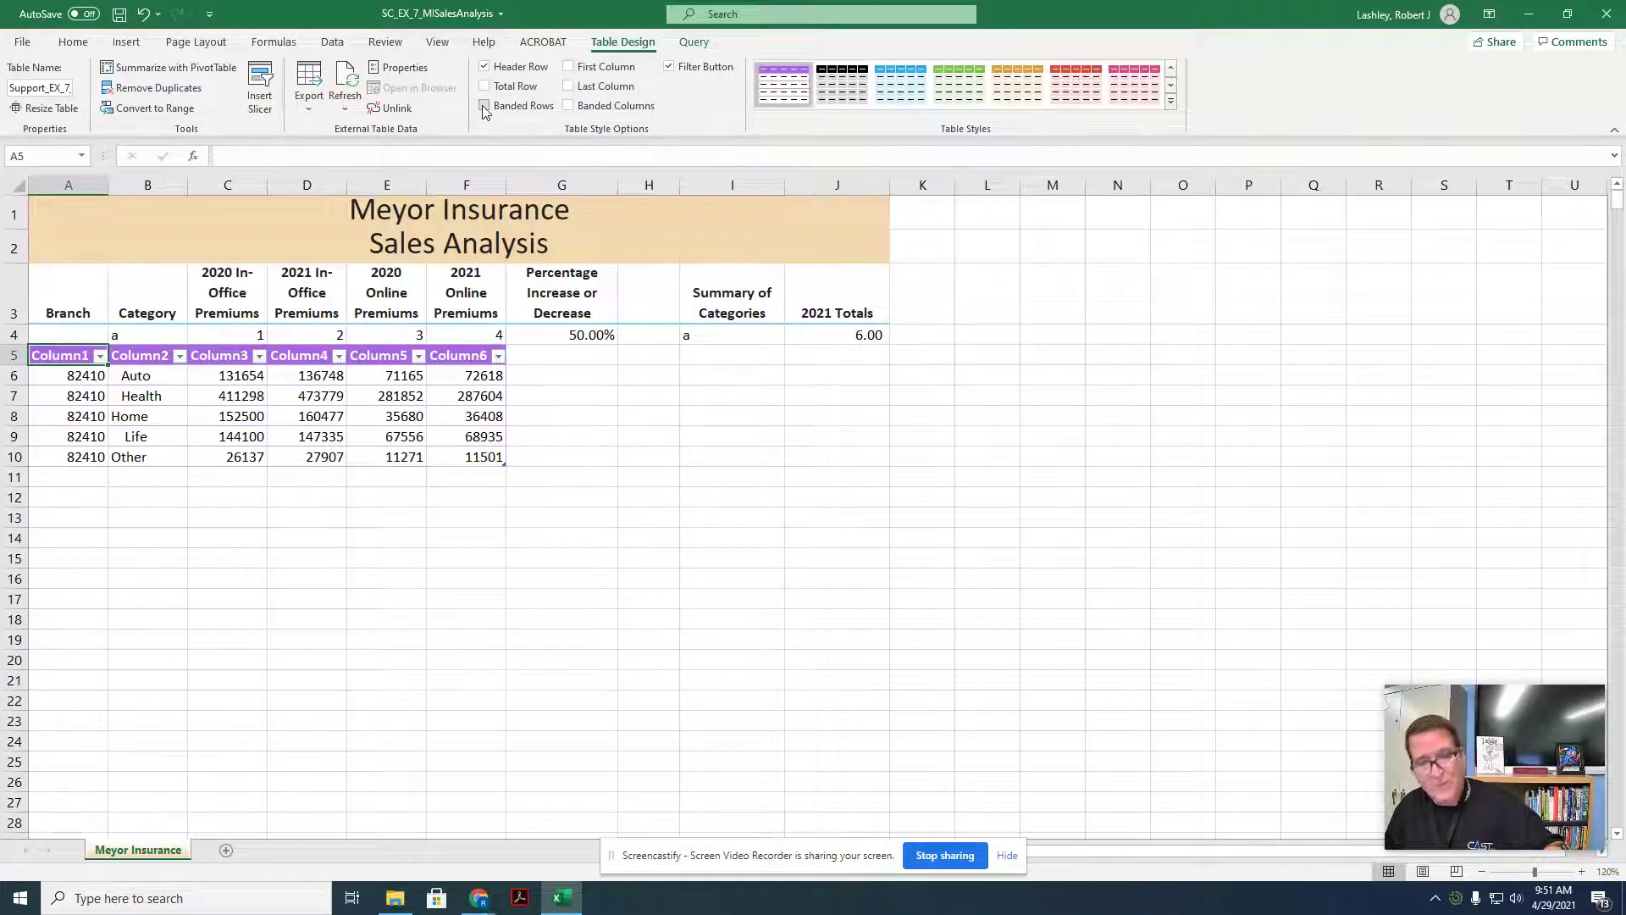
{"action": "left_click", "coordinate": [484, 68]}
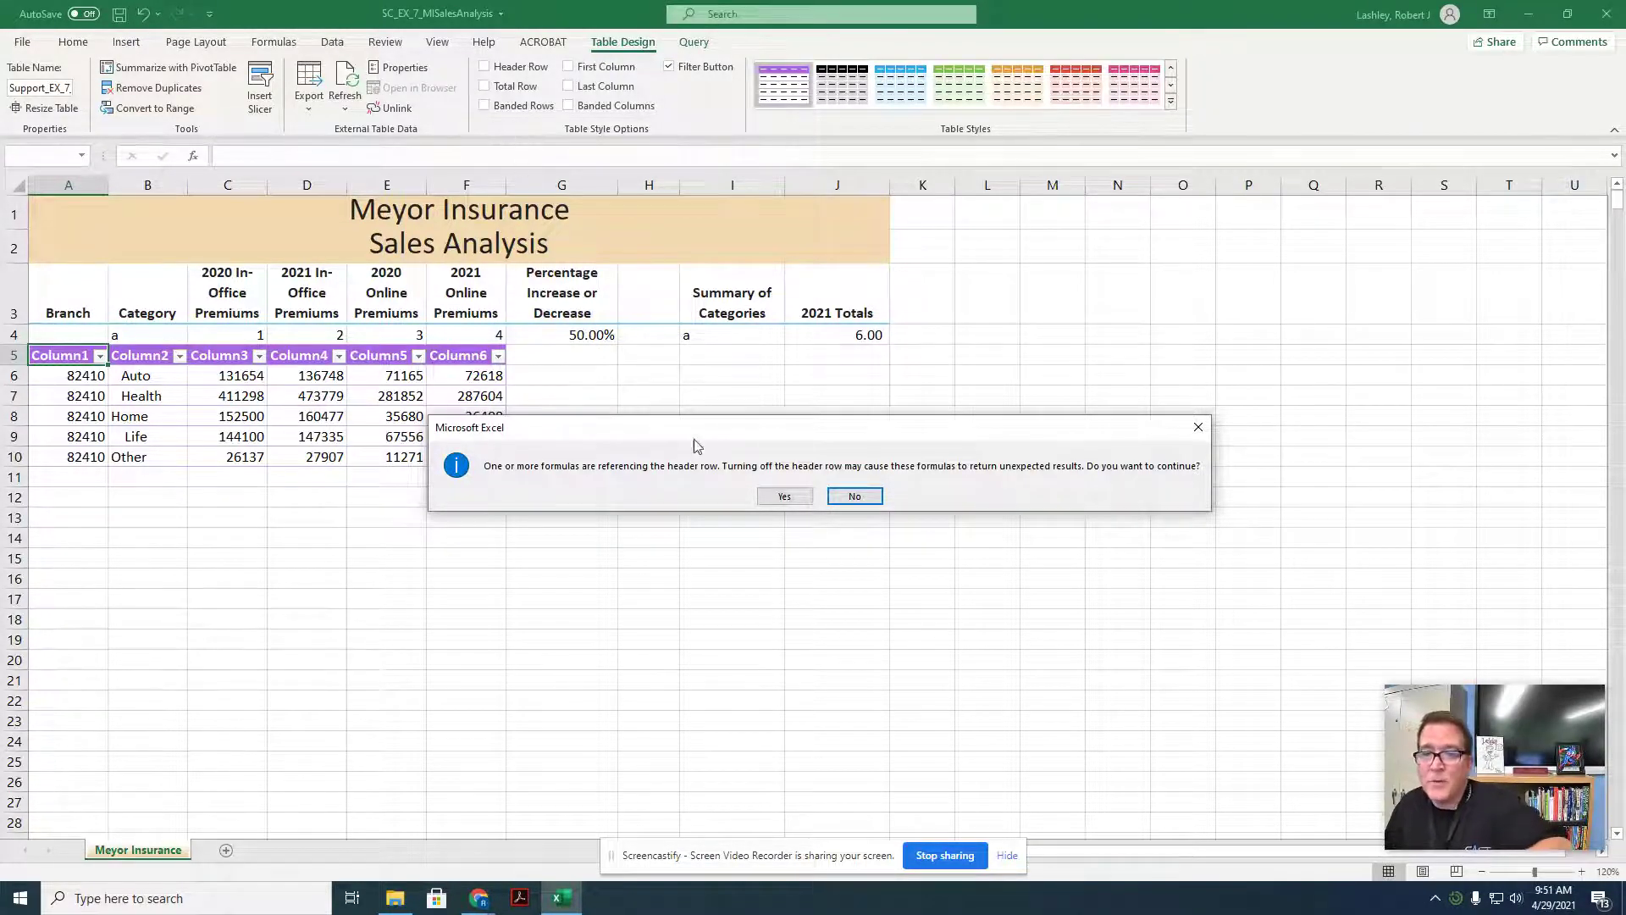
{"action": "left_click", "coordinate": [781, 496]}
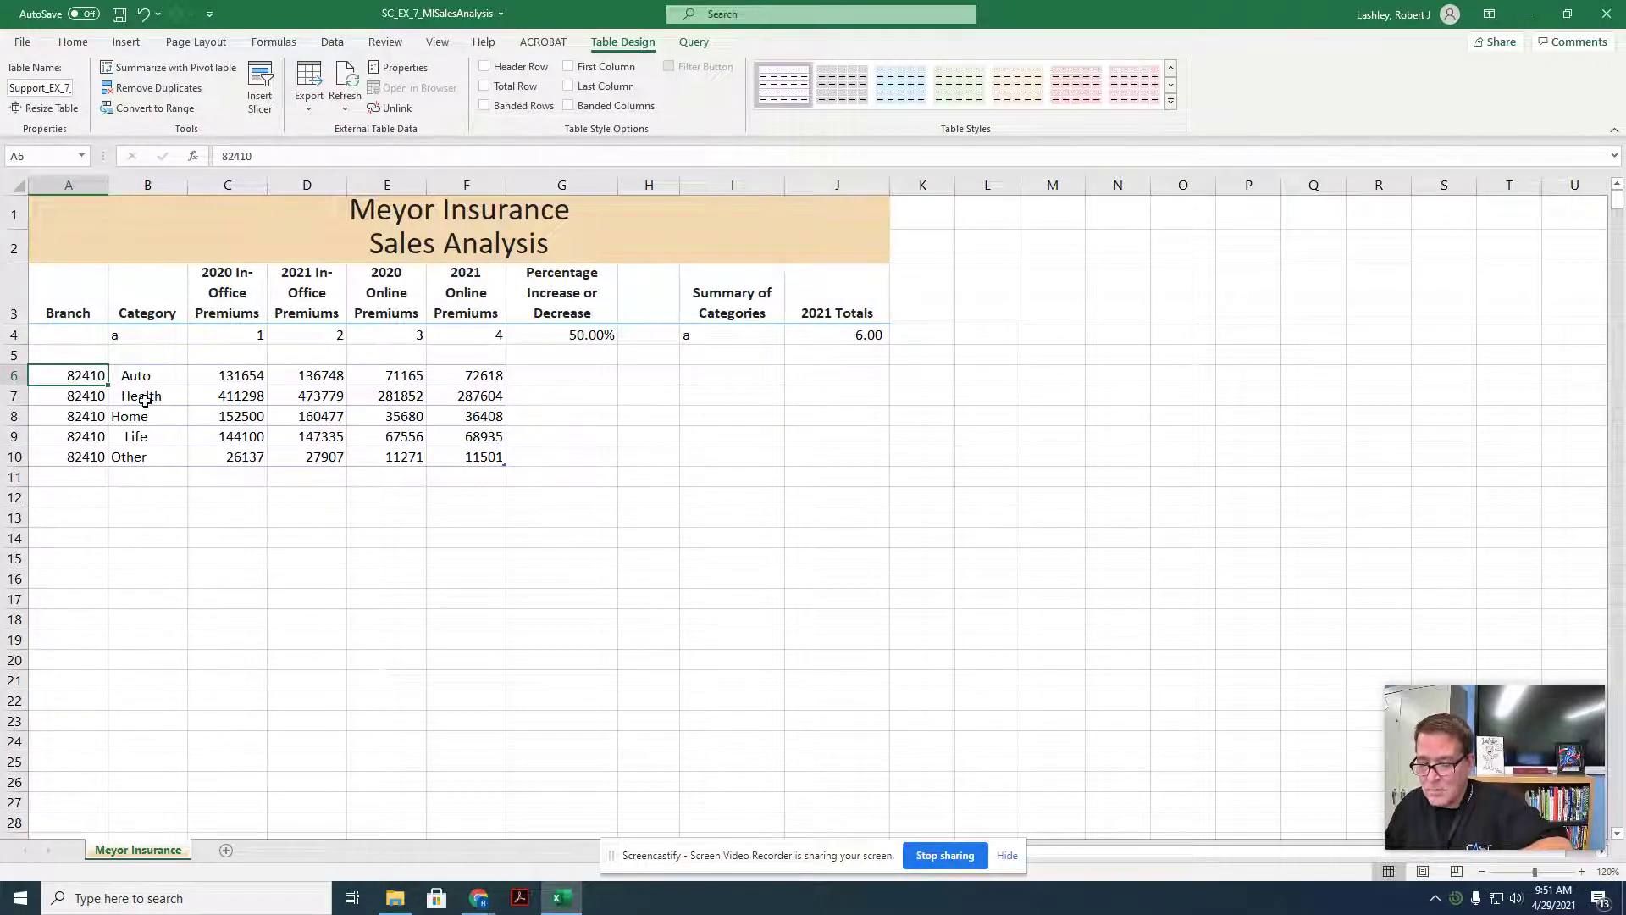
Delete blank row 5 so the branch 82410 data sits directly under the test row
{"action": "left_click", "coordinate": [15, 356]}
{"action": "right_click", "coordinate": [14, 360]}
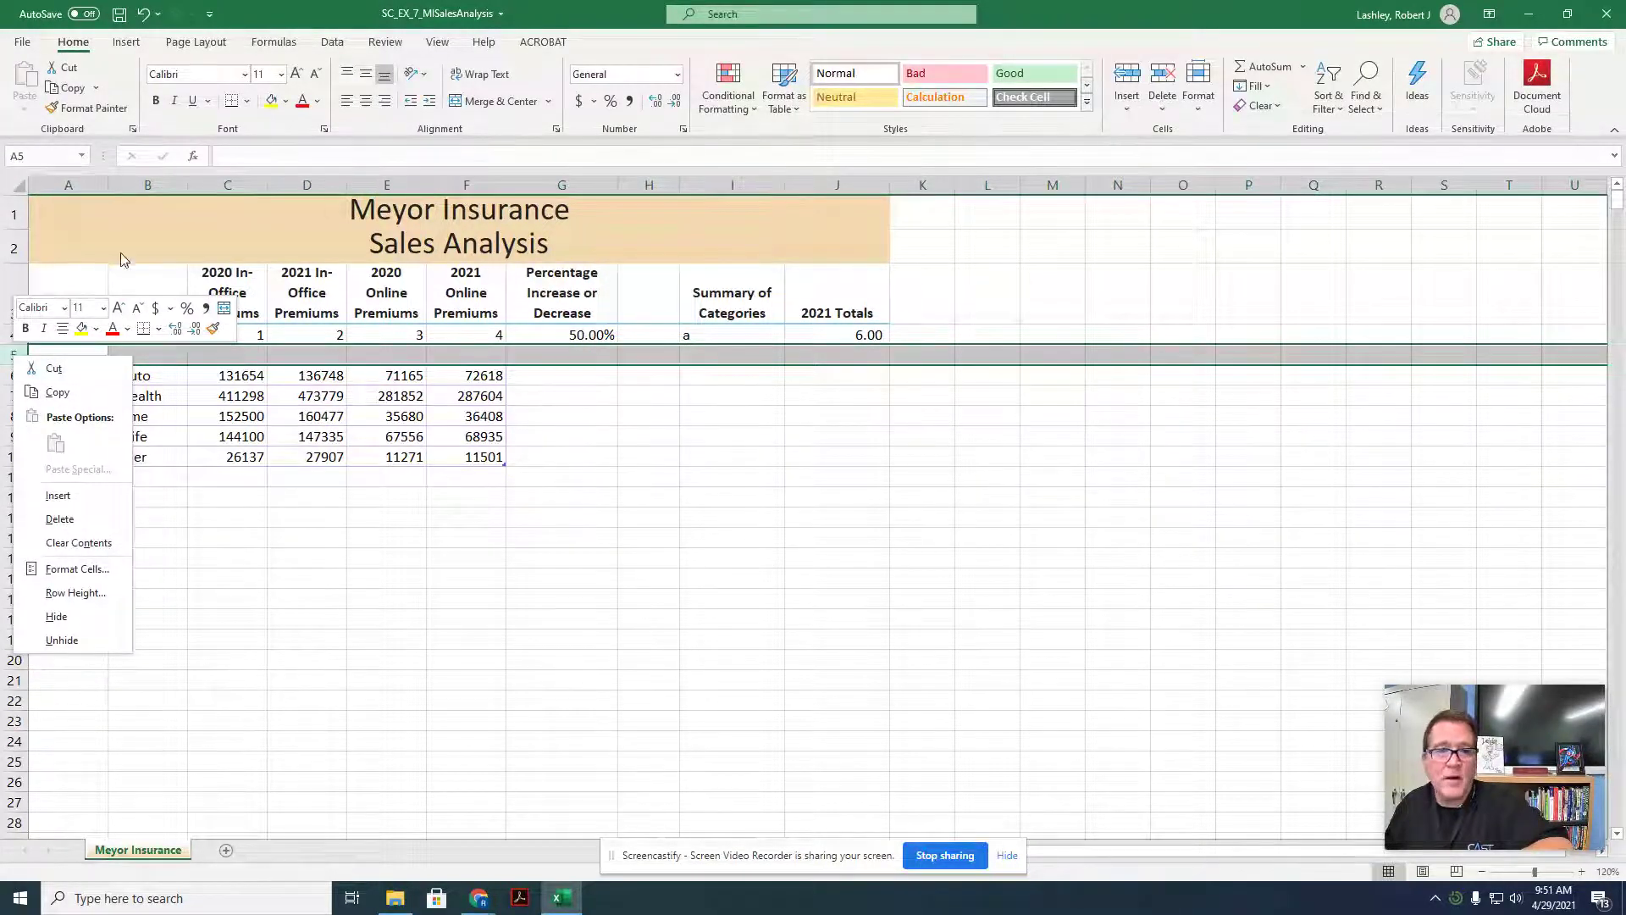
{"action": "left_click", "coordinate": [54, 520]}
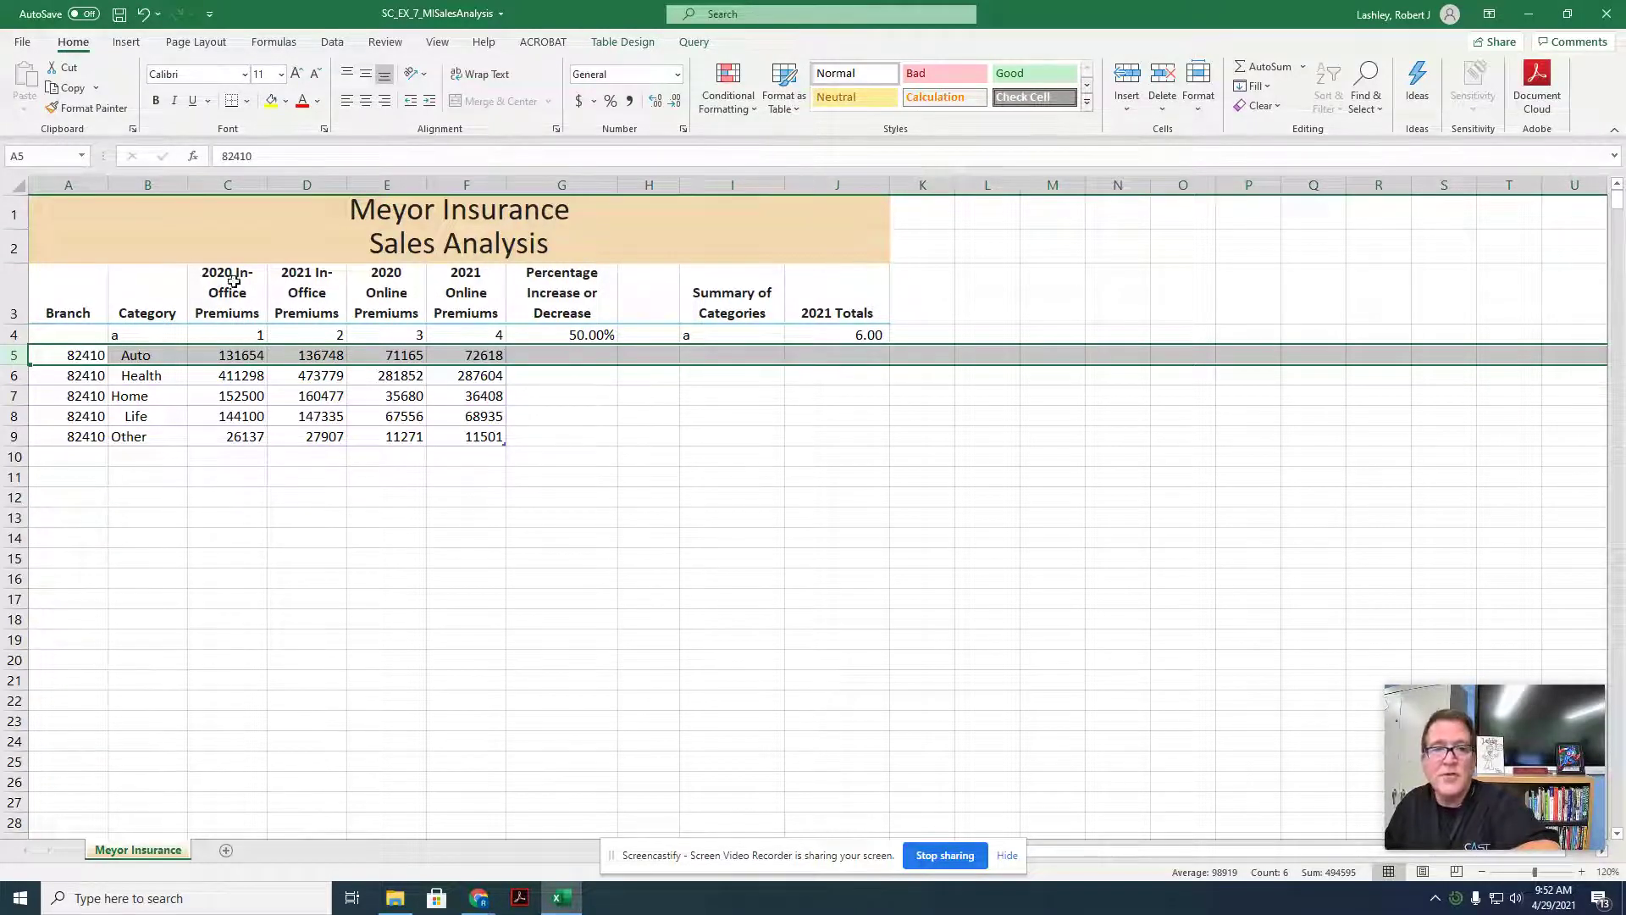
Set the column width of columns B through G to 15
{"action": "left_click", "coordinate": [173, 188]}
{"action": "left_click_drag", "start_coordinate": [173, 190], "coordinate": [579, 175]}
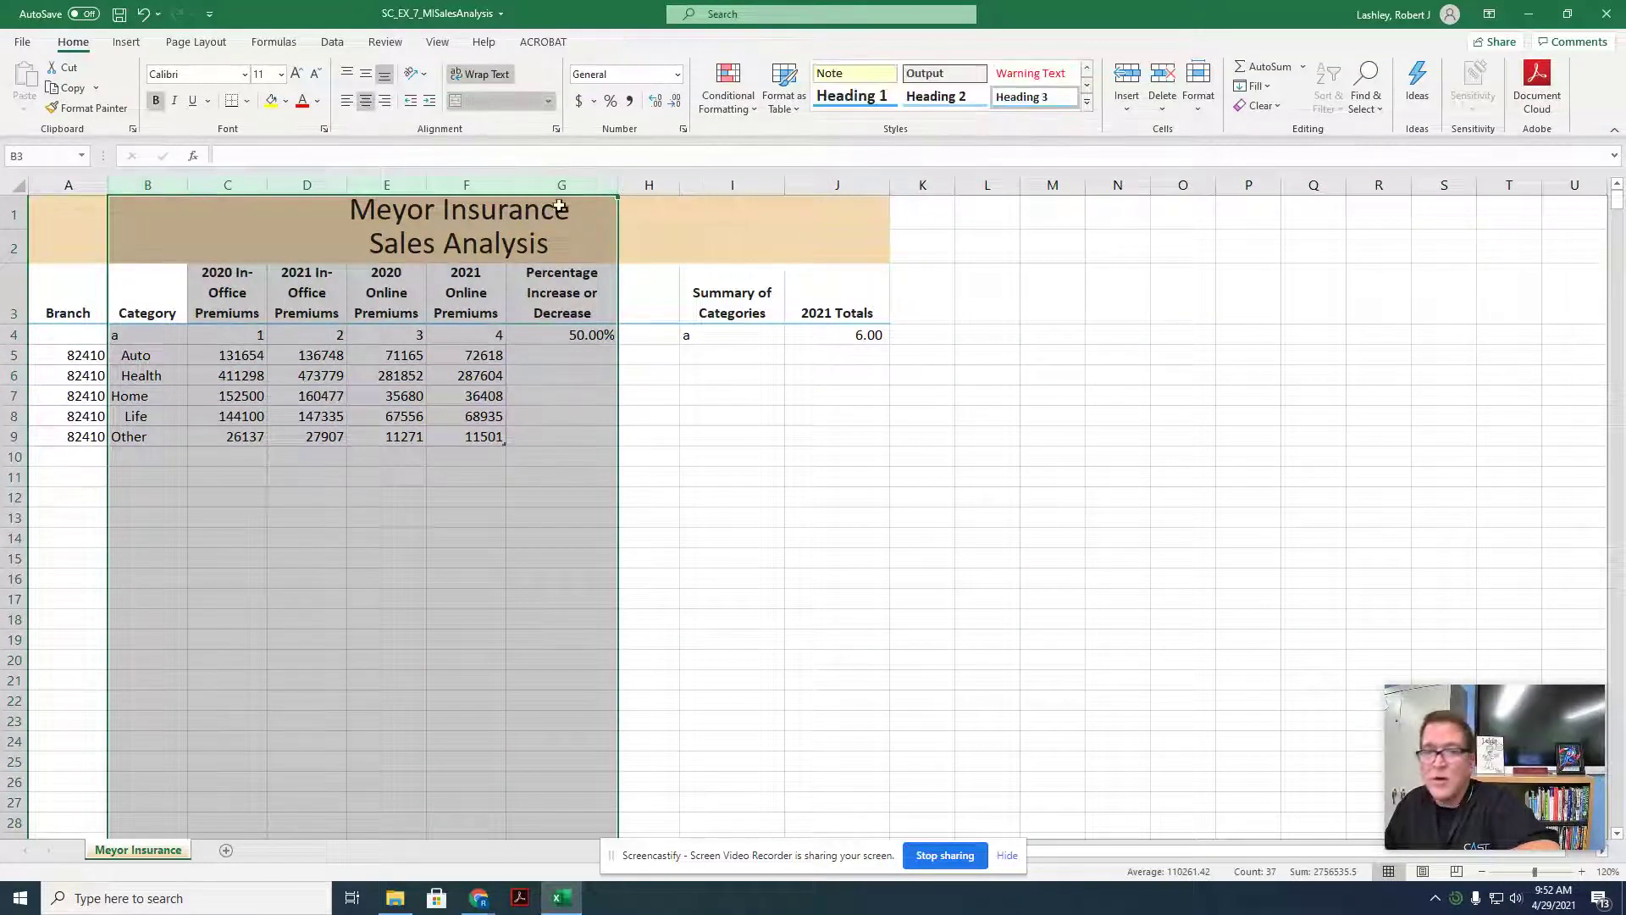
{"action": "left_click", "coordinate": [1202, 108]}
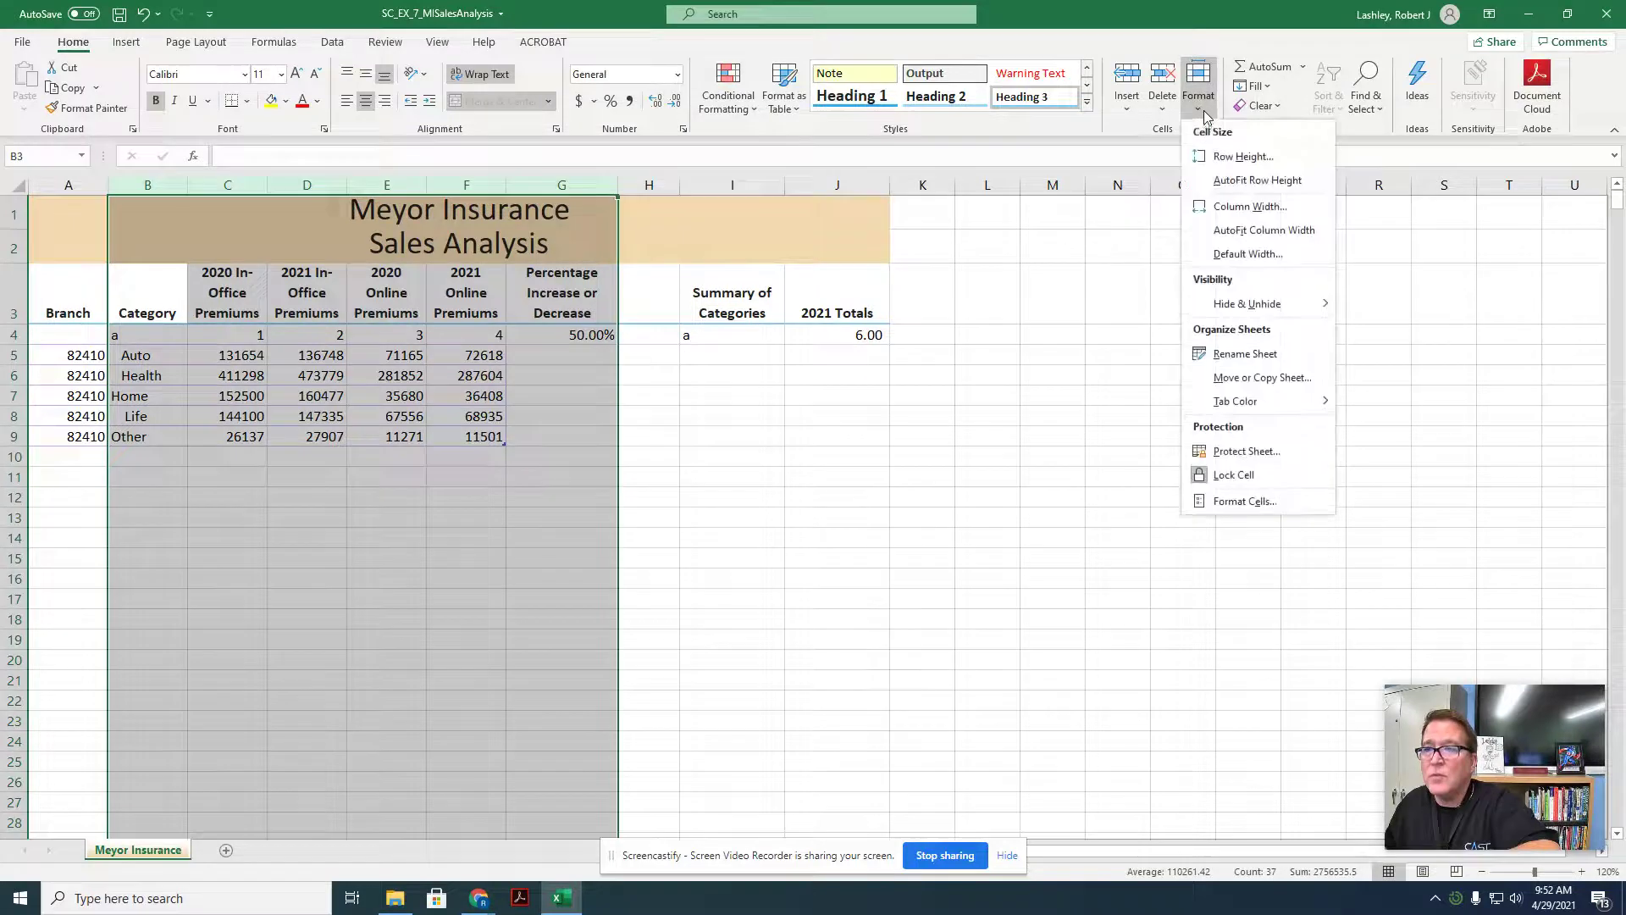
{"action": "left_click", "coordinate": [1229, 206]}
{"action": "type", "text": "15"}
{"action": "key", "text": "Return"}
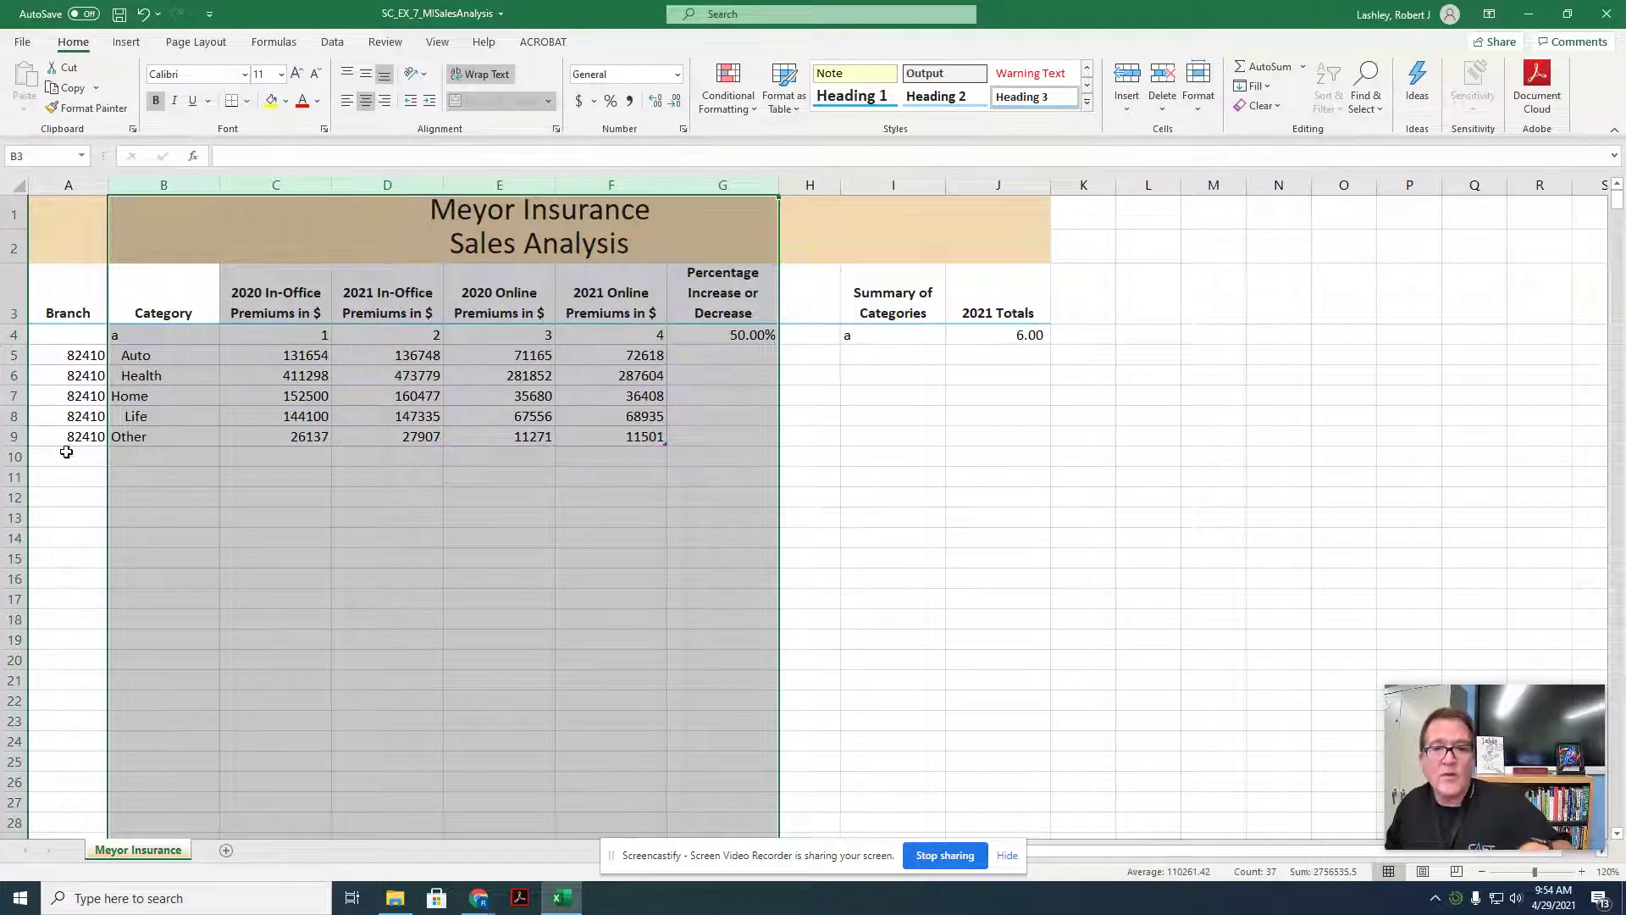
Enter =TRIM(B5) in cell B11 so it shows 'Auto' without leading spaces
{"action": "left_click", "coordinate": [165, 473]}
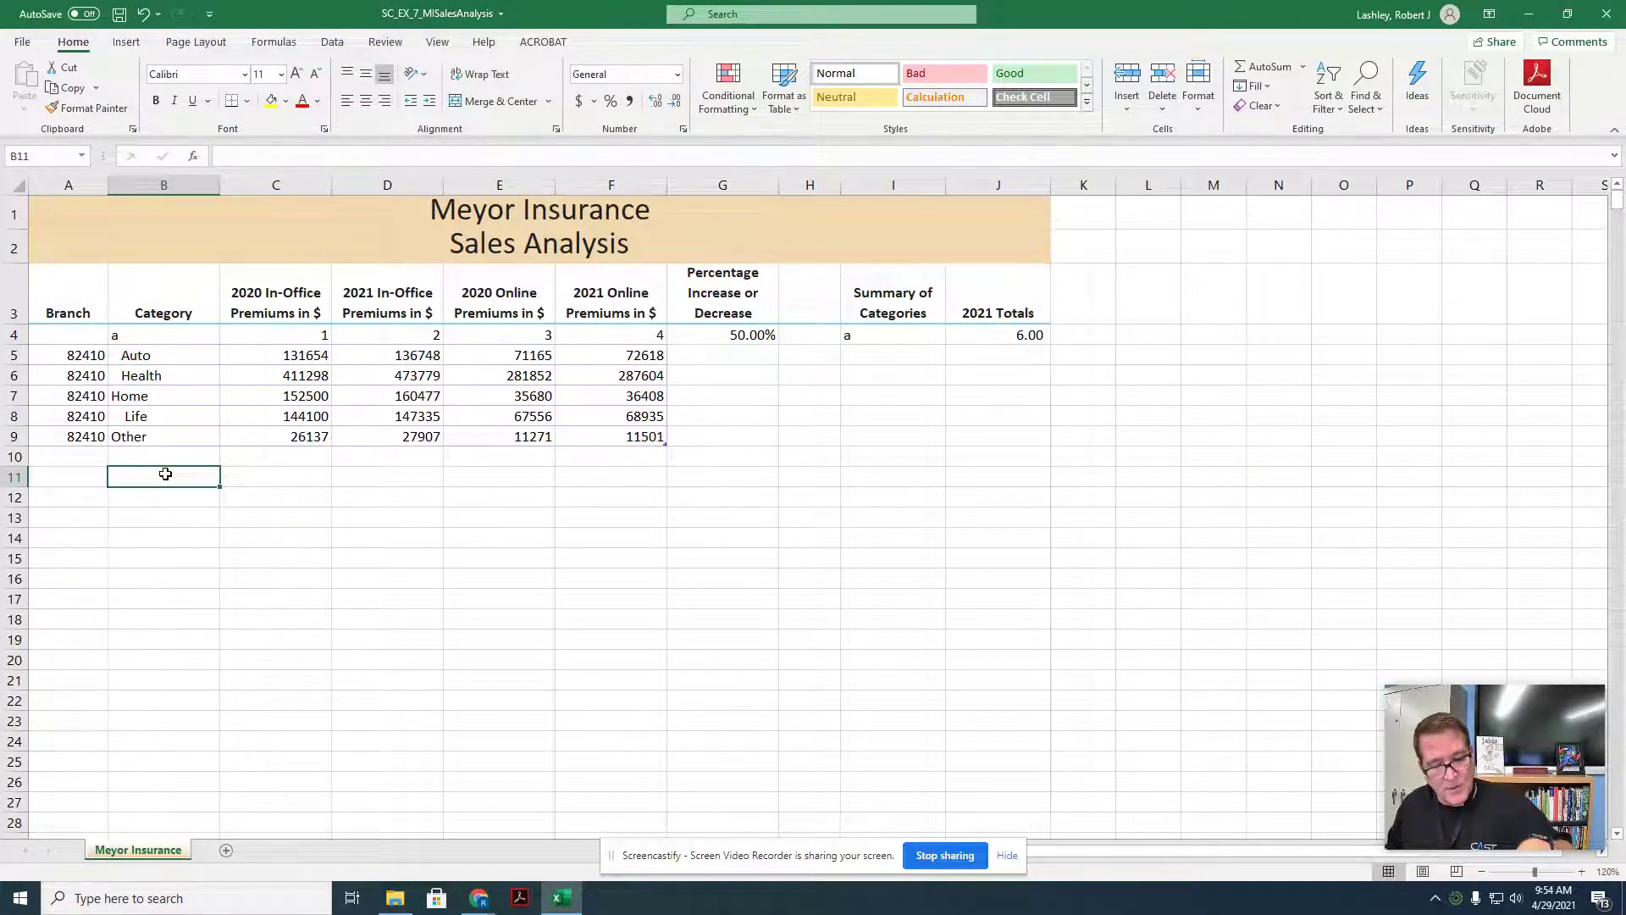
{"action": "type", "text": "="}
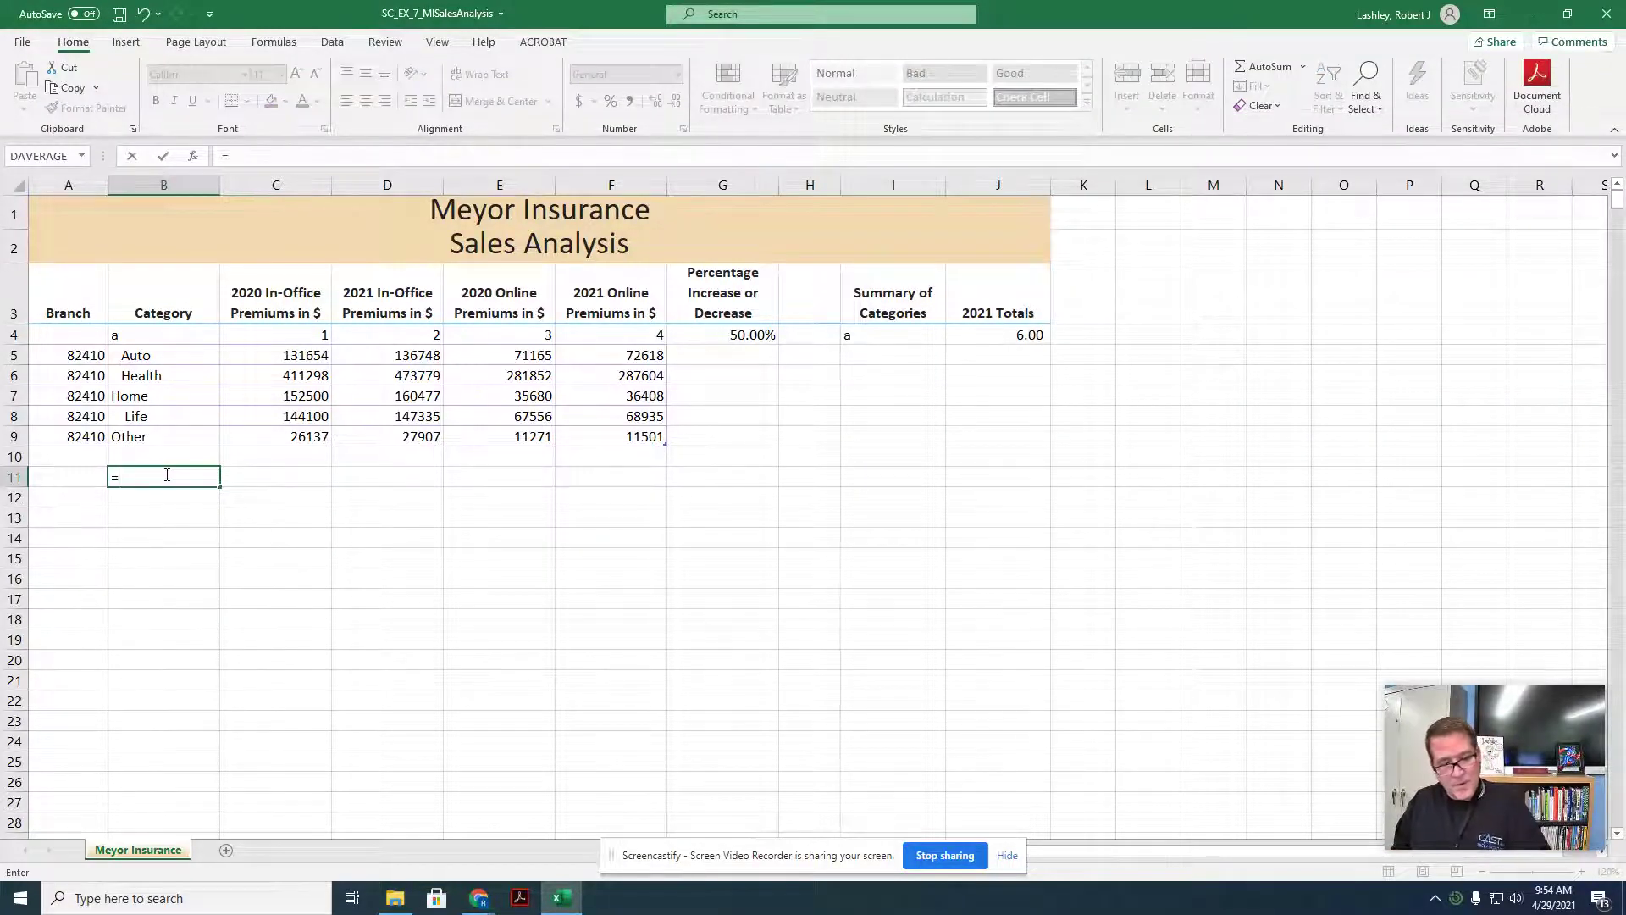
{"action": "type", "text": "trim("}
{"action": "key", "text": "BackSpace"}
{"action": "type", "text": "("}
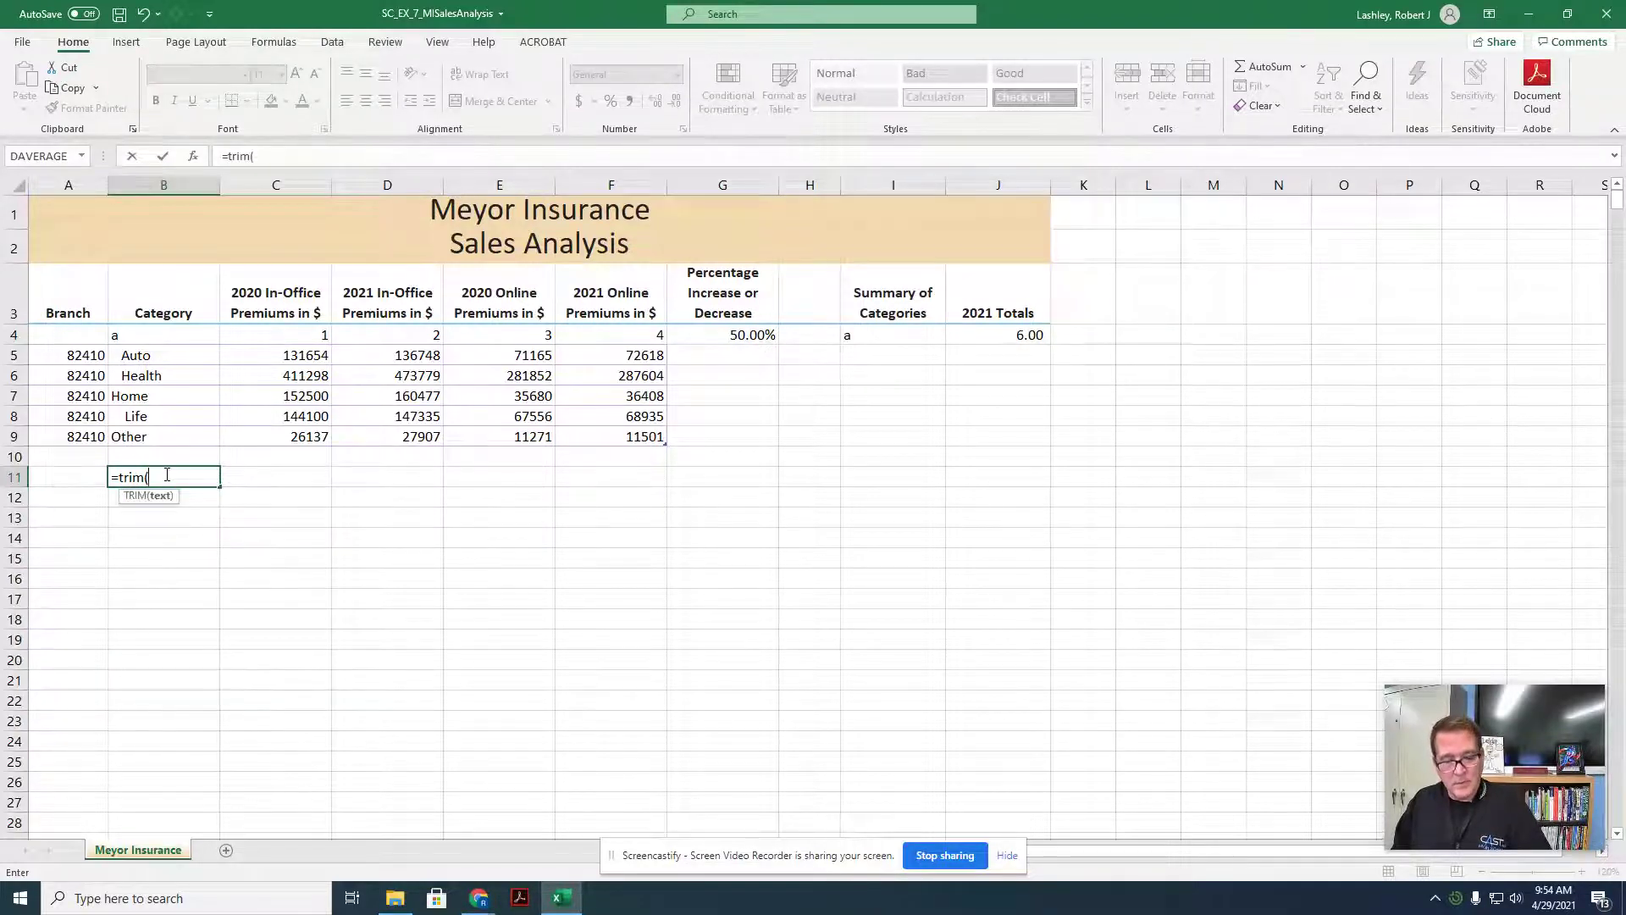
{"action": "type", "text": "b5"}
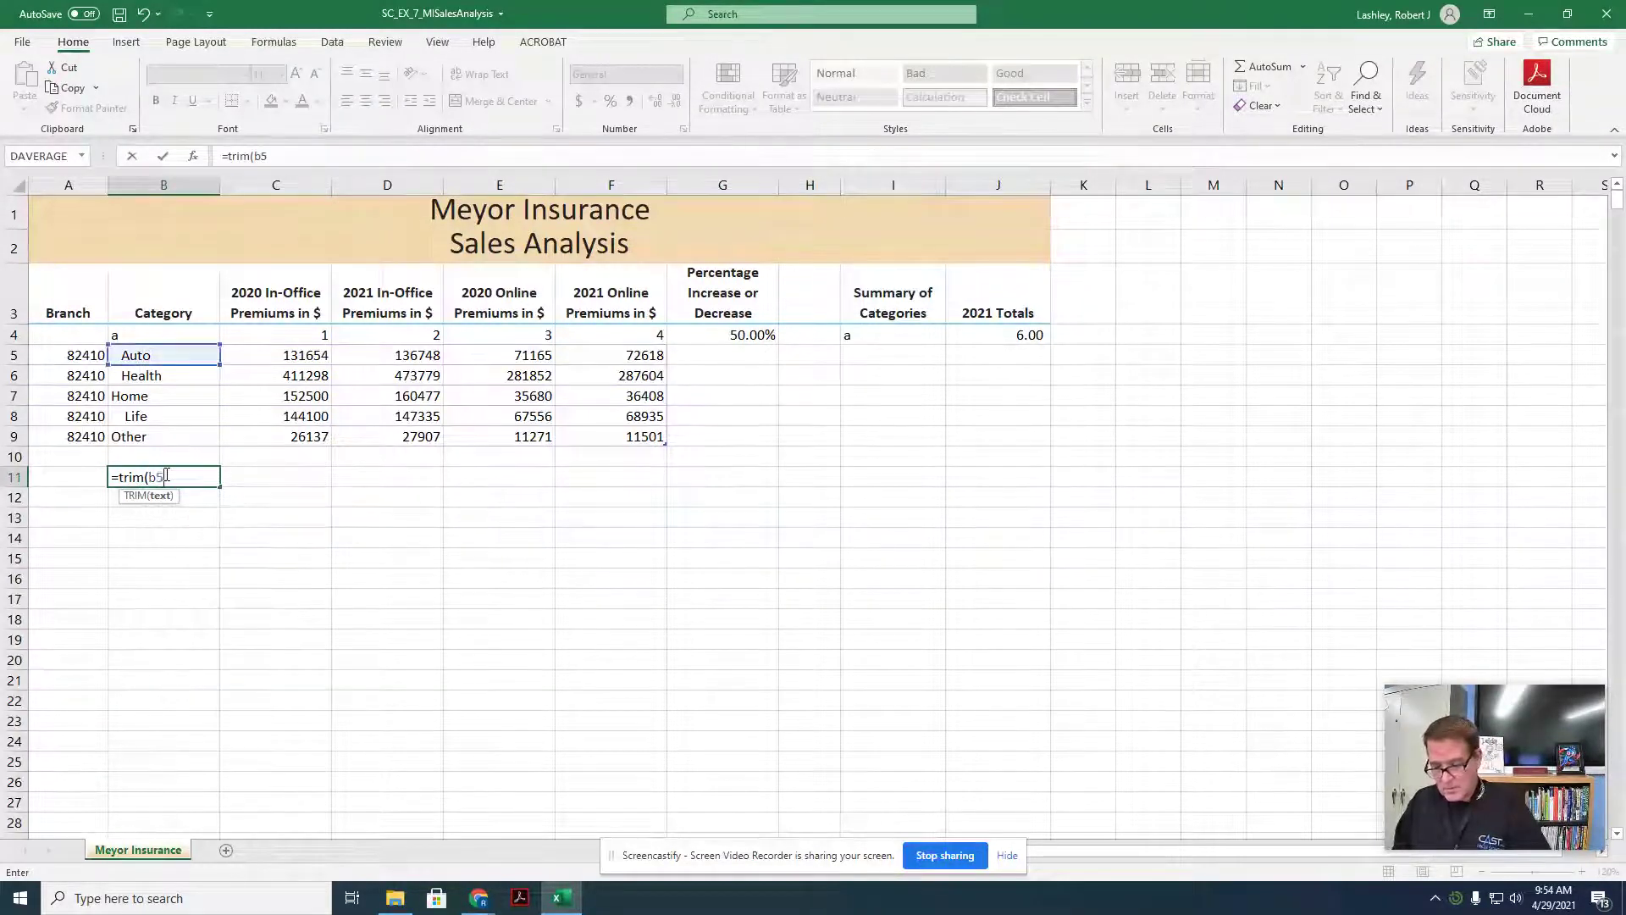
{"action": "type", "text": ")"}
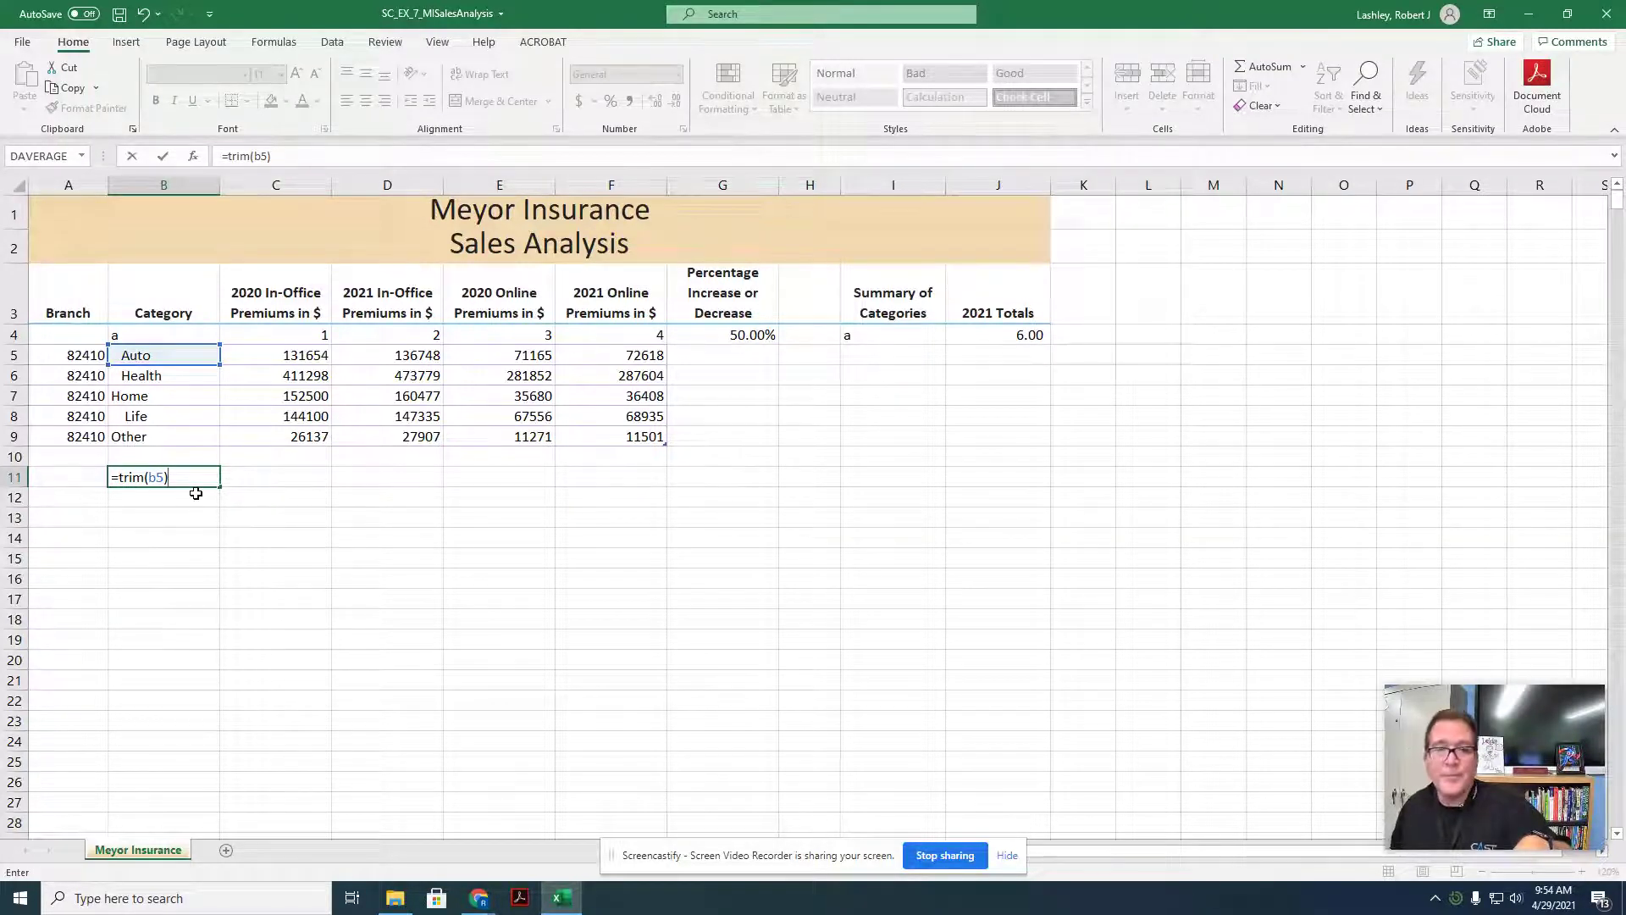
{"action": "key", "text": "Return"}
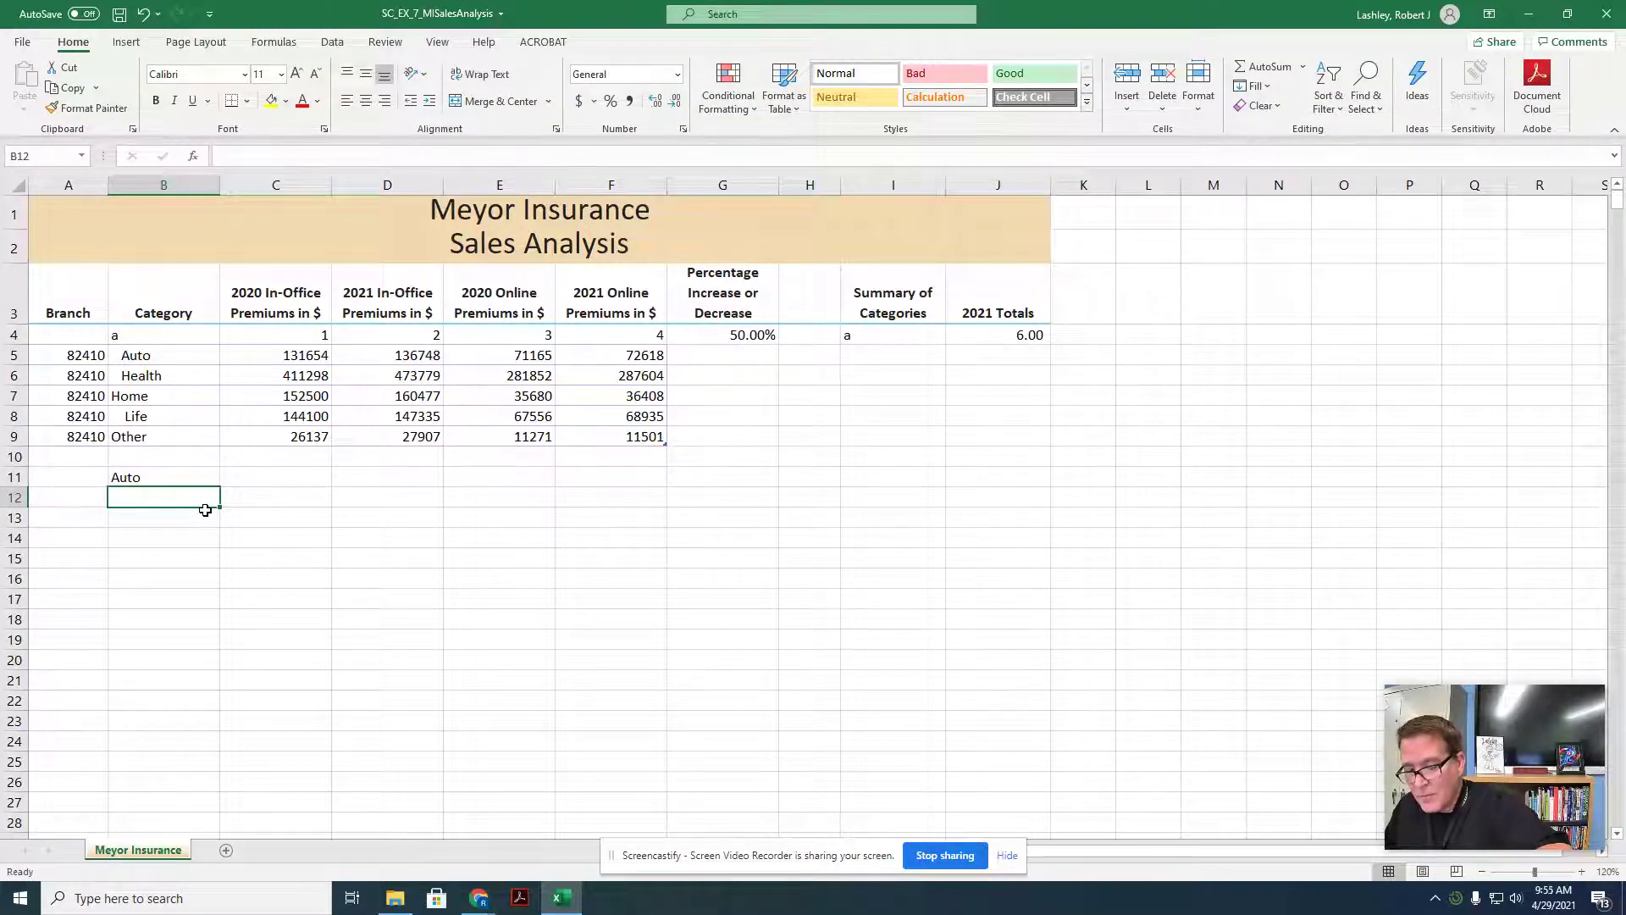
Fill the B11 TRIM formula down through B15
{"action": "left_click", "coordinate": [144, 472]}
{"action": "left_click_drag", "start_coordinate": [220, 493], "coordinate": [218, 561]}
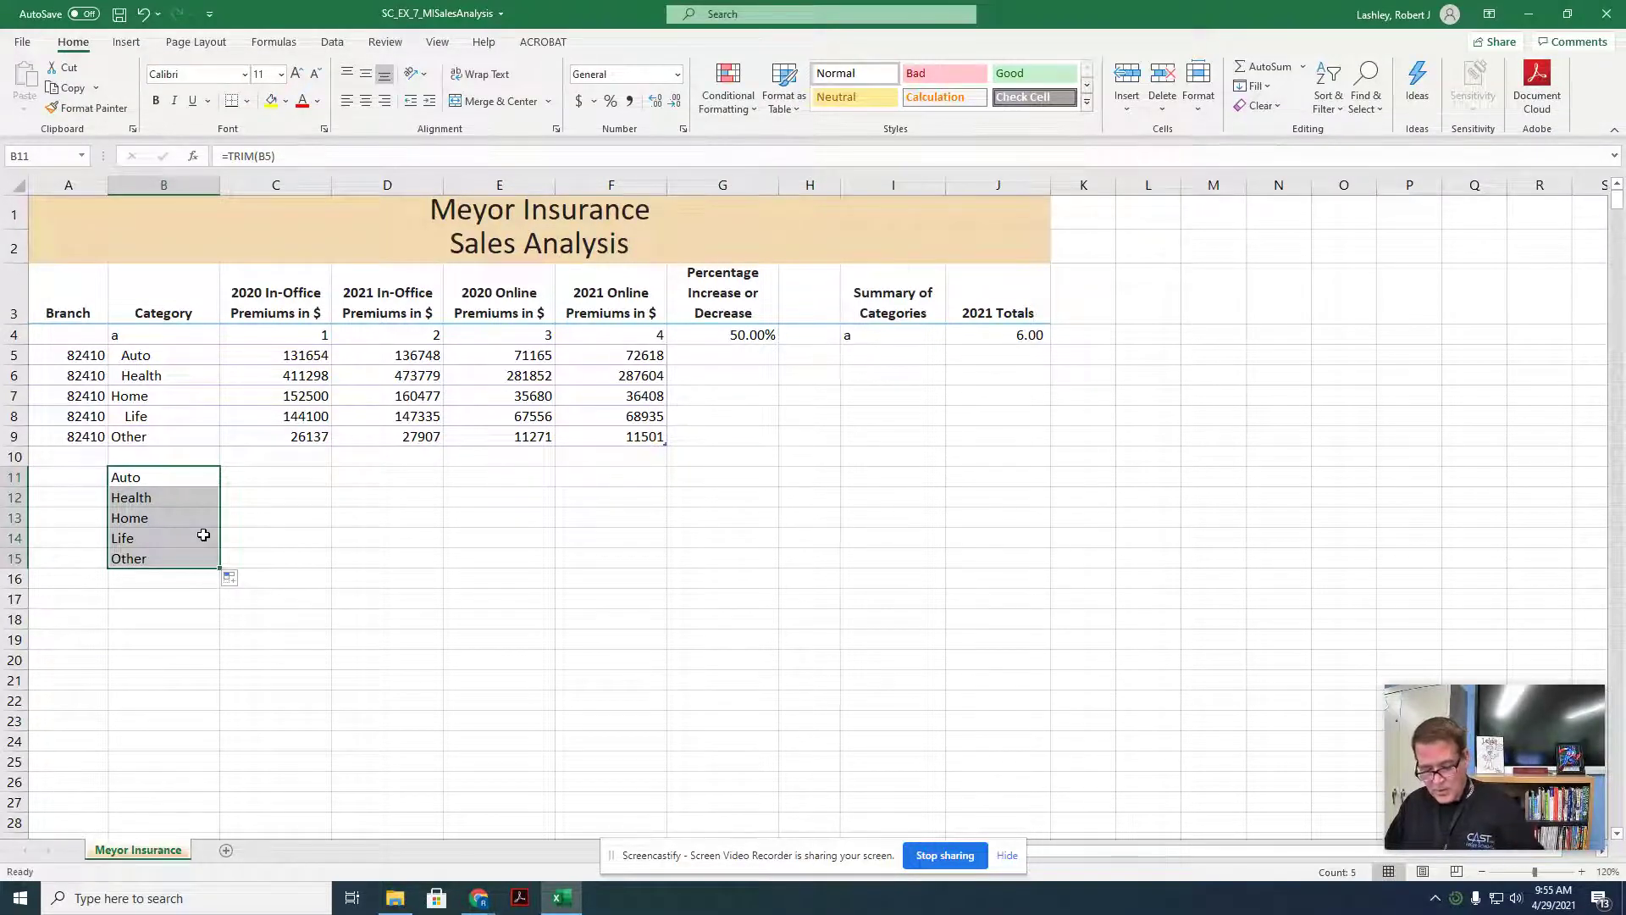
Copy the trimmed names in B11:B15 and paste them as values into B5:B9
{"action": "key", "text": "ctrl+c"}
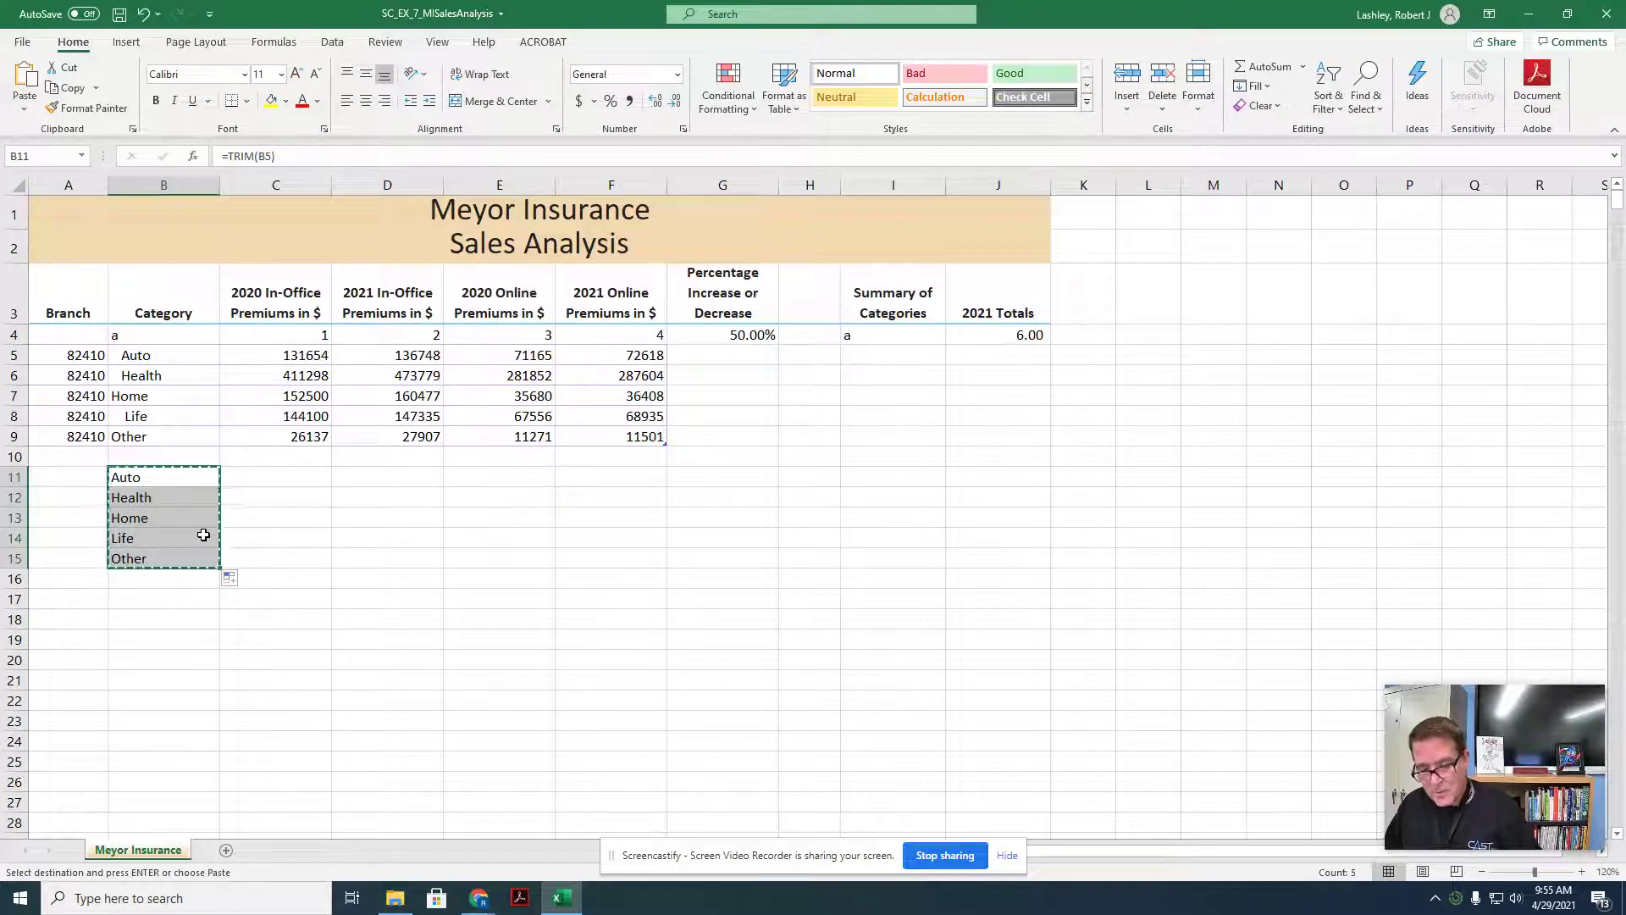
{"action": "right_click", "coordinate": [174, 356]}
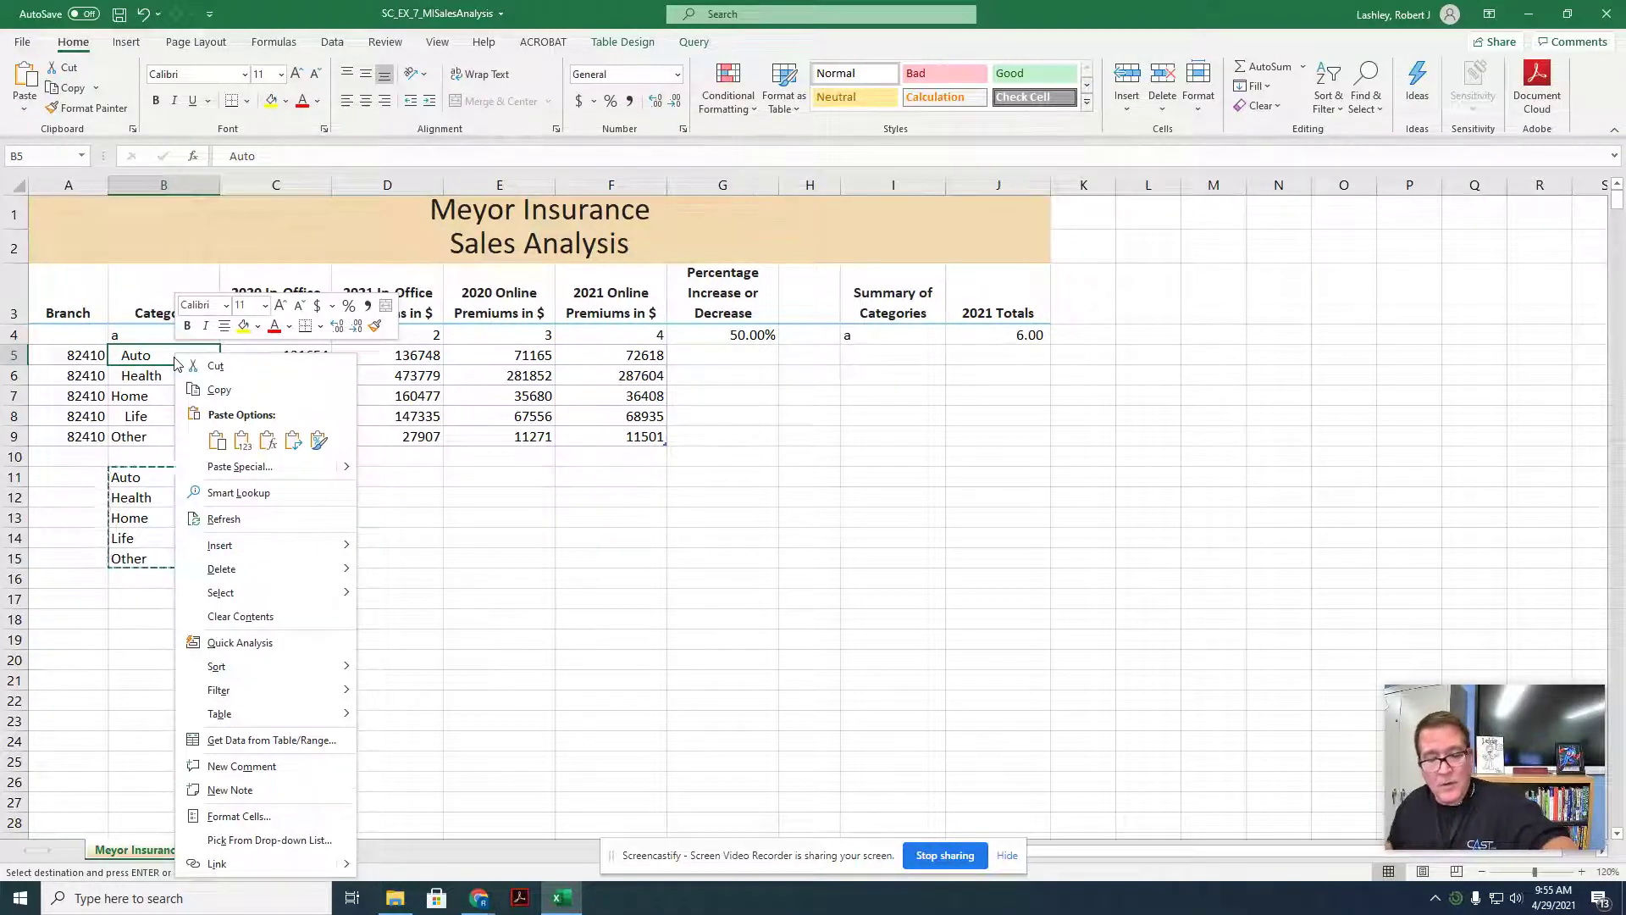
{"action": "left_click", "coordinate": [23, 117]}
{"action": "left_click", "coordinate": [25, 117]}
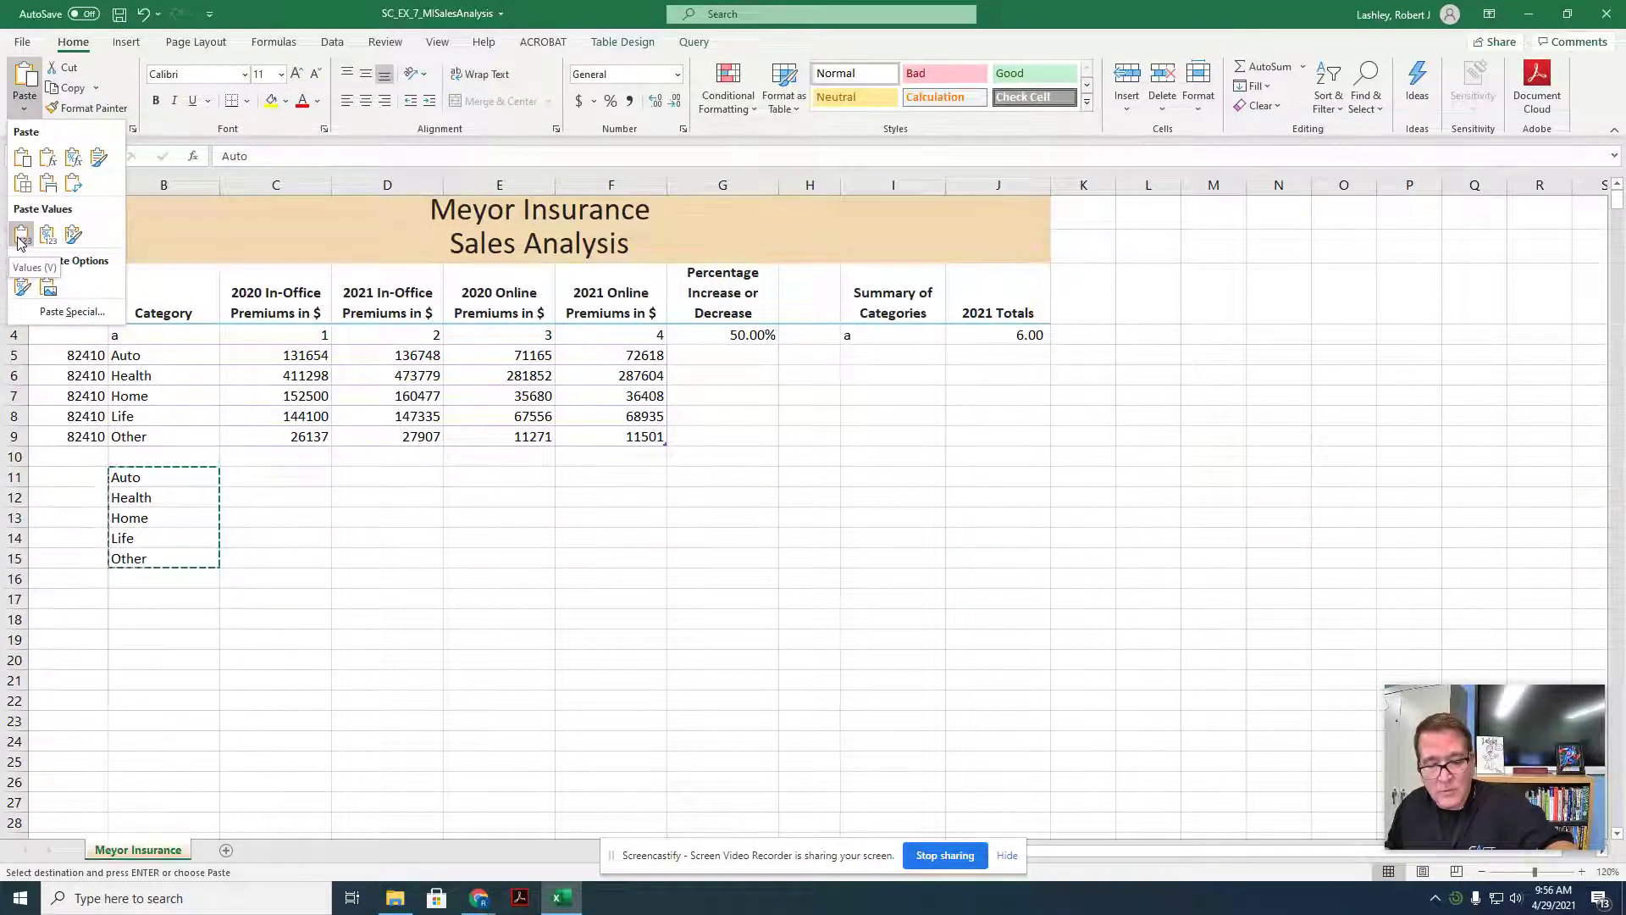
{"action": "left_click", "coordinate": [18, 242]}
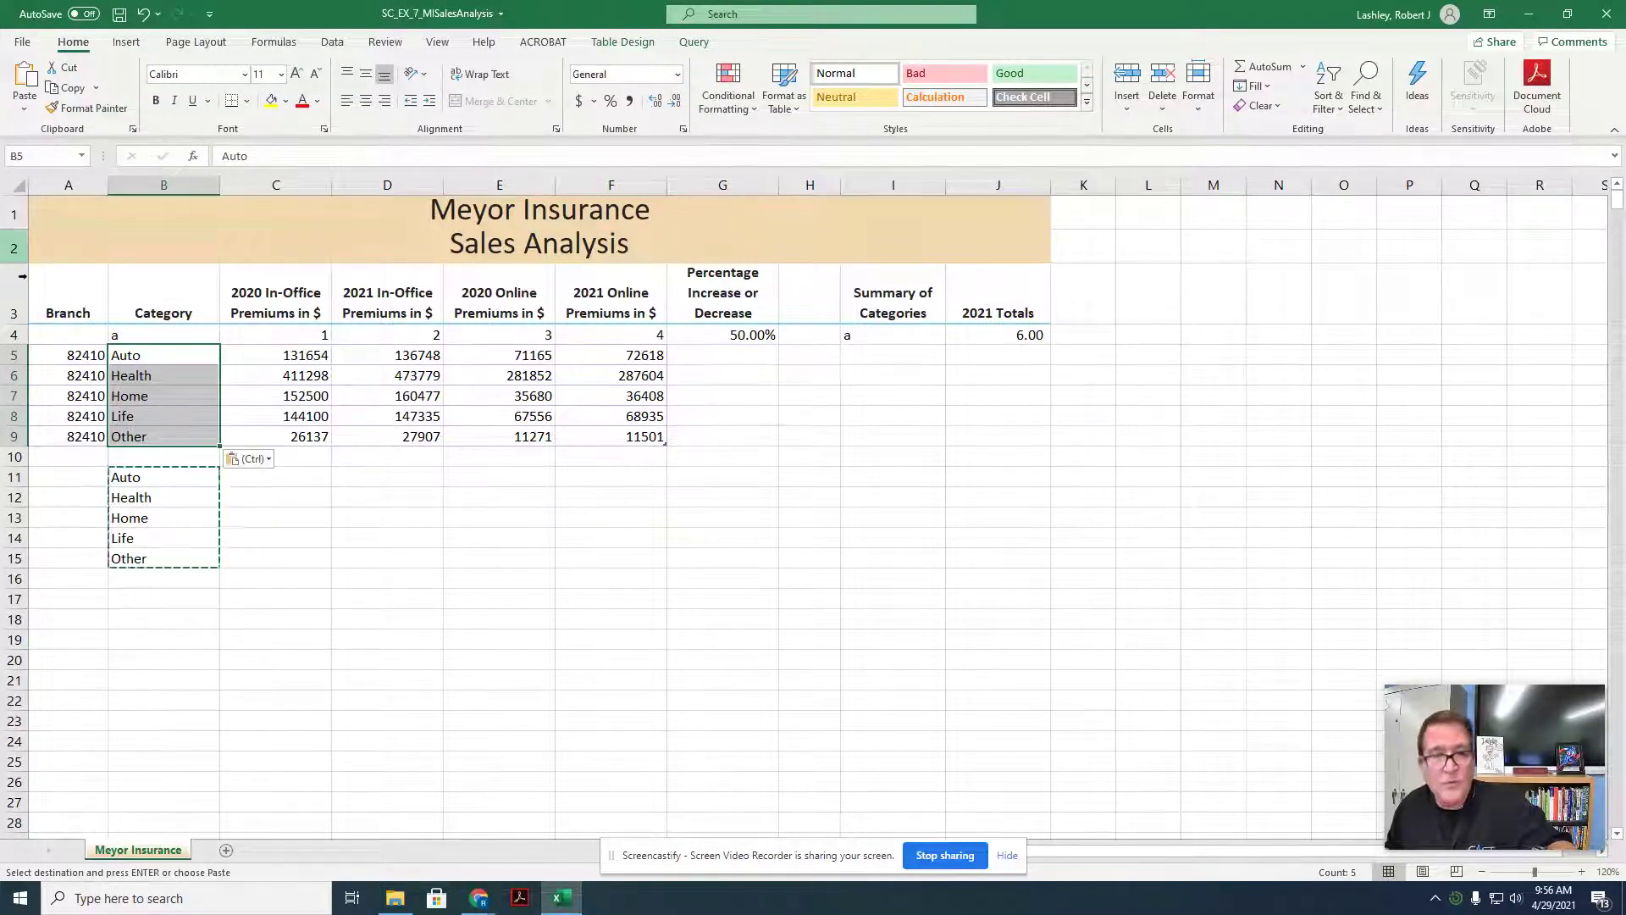
Clear the helper TRIM formulas from B11:B15
{"action": "left_click", "coordinate": [173, 496]}
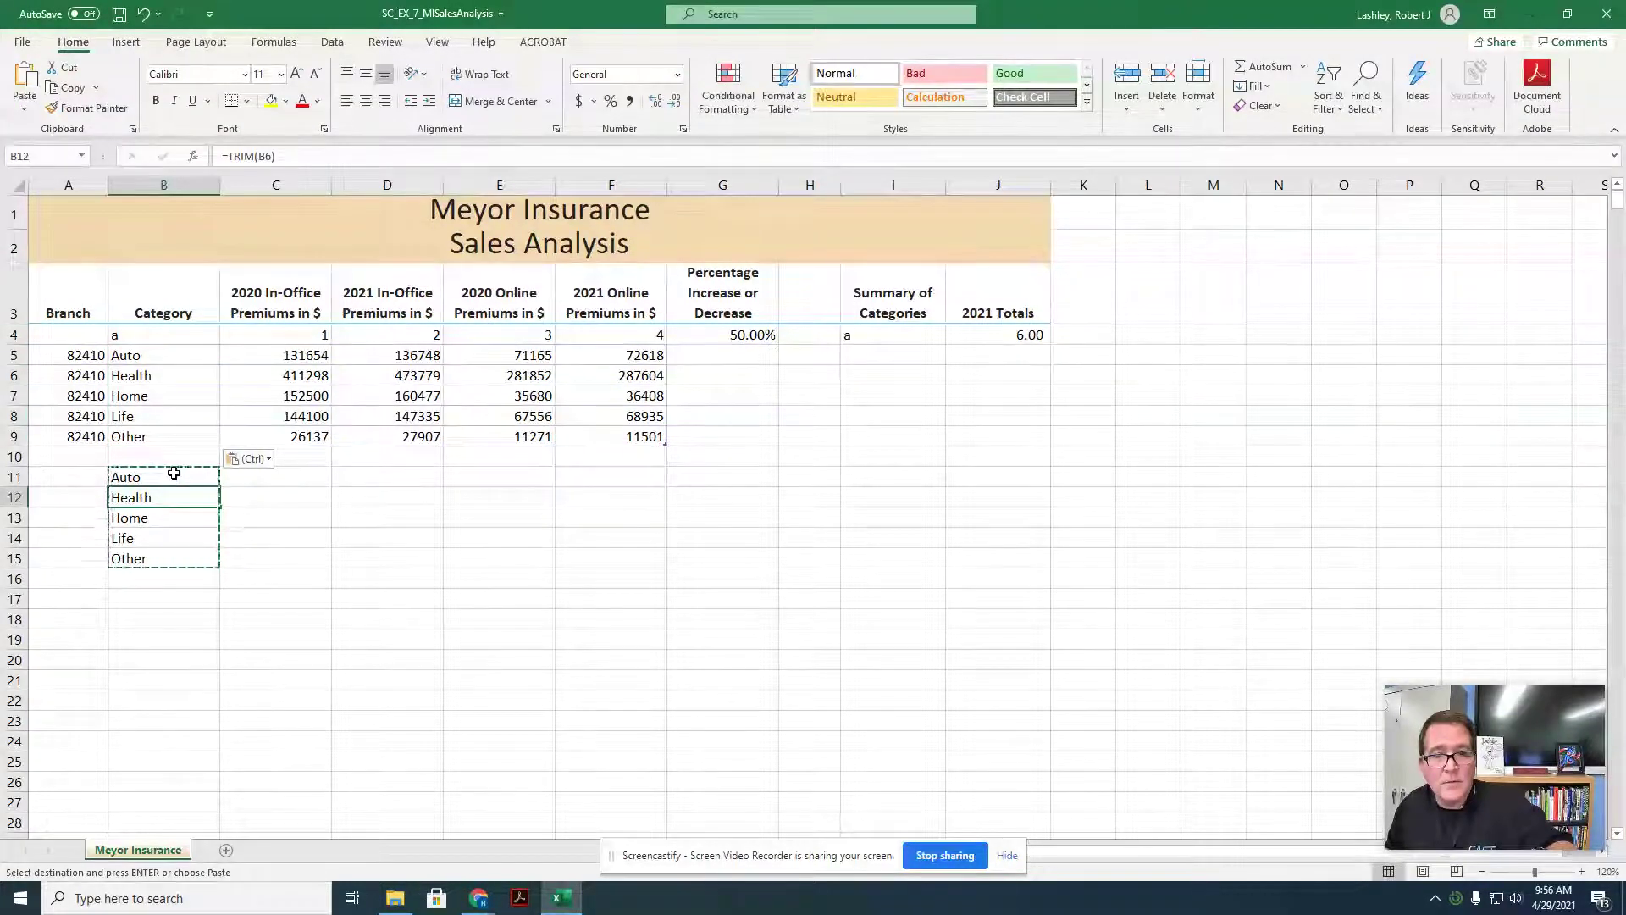
{"action": "left_click_drag", "start_coordinate": [178, 481], "coordinate": [186, 551]}
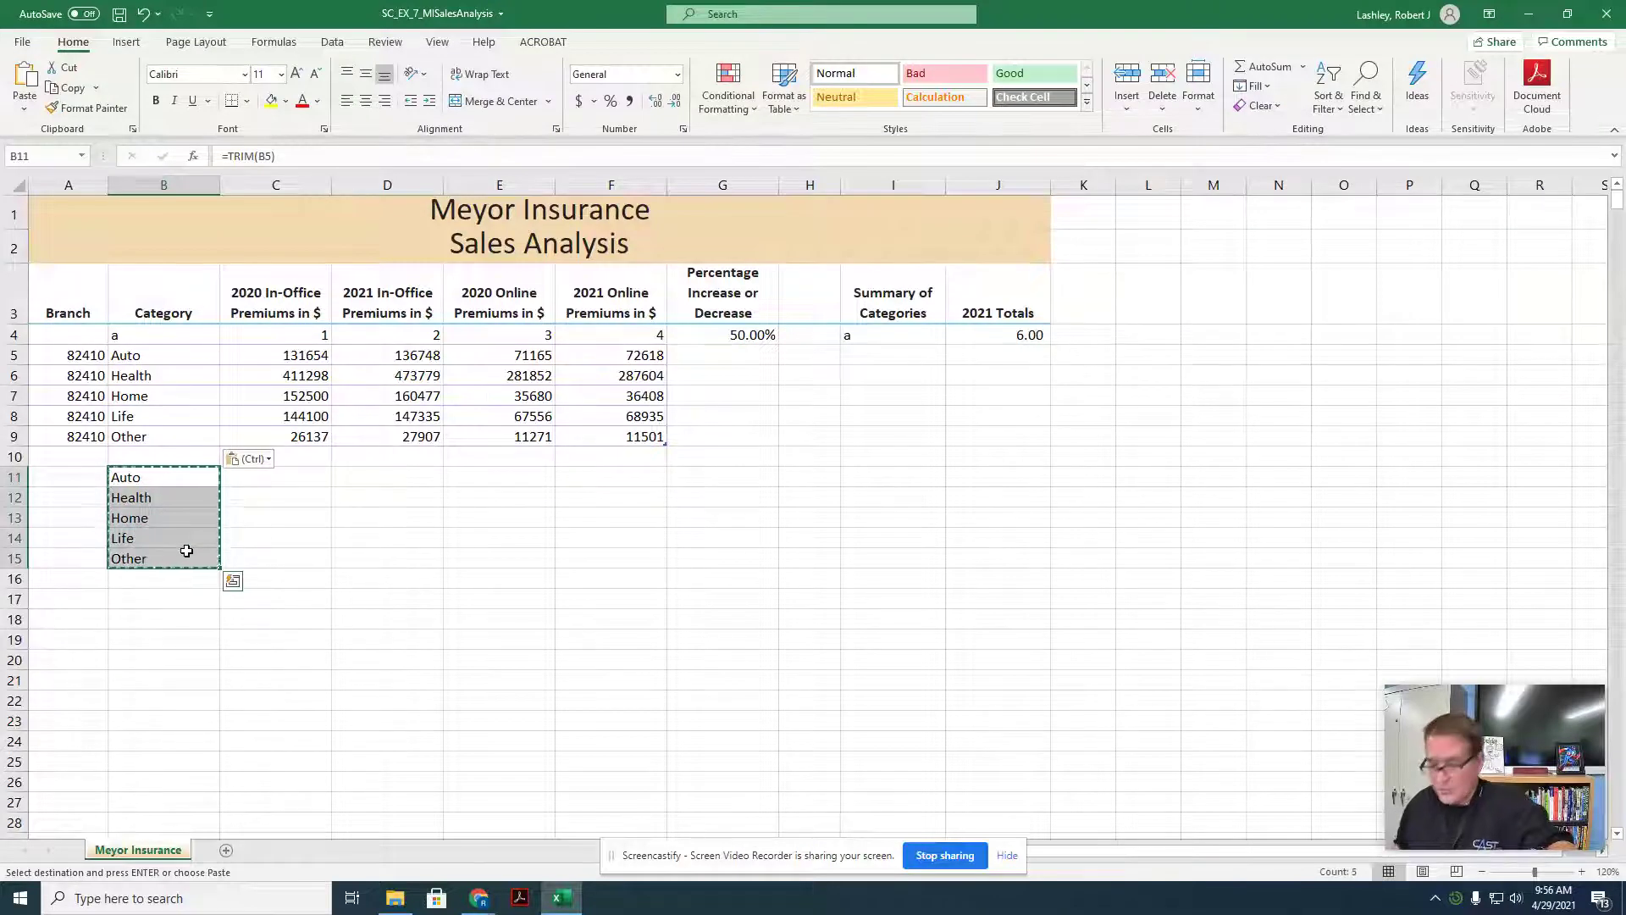
{"action": "key", "text": "Delete"}
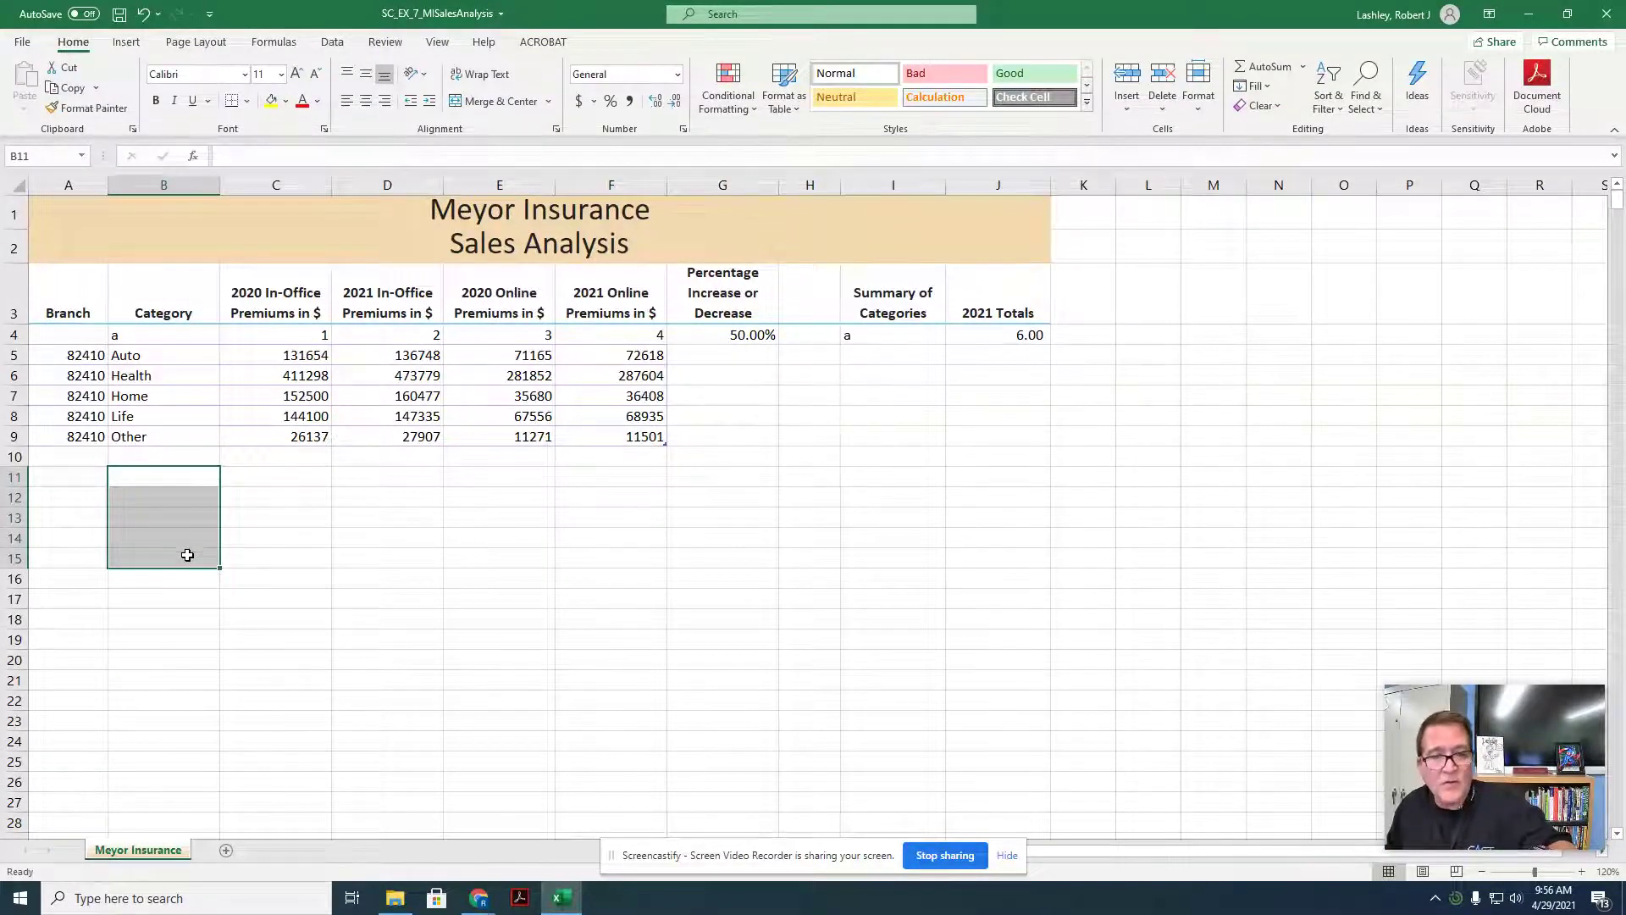
Select cell A10 and save the SC_EX_7_MISalesAnalysis workbook
{"action": "left_click", "coordinate": [166, 456]}
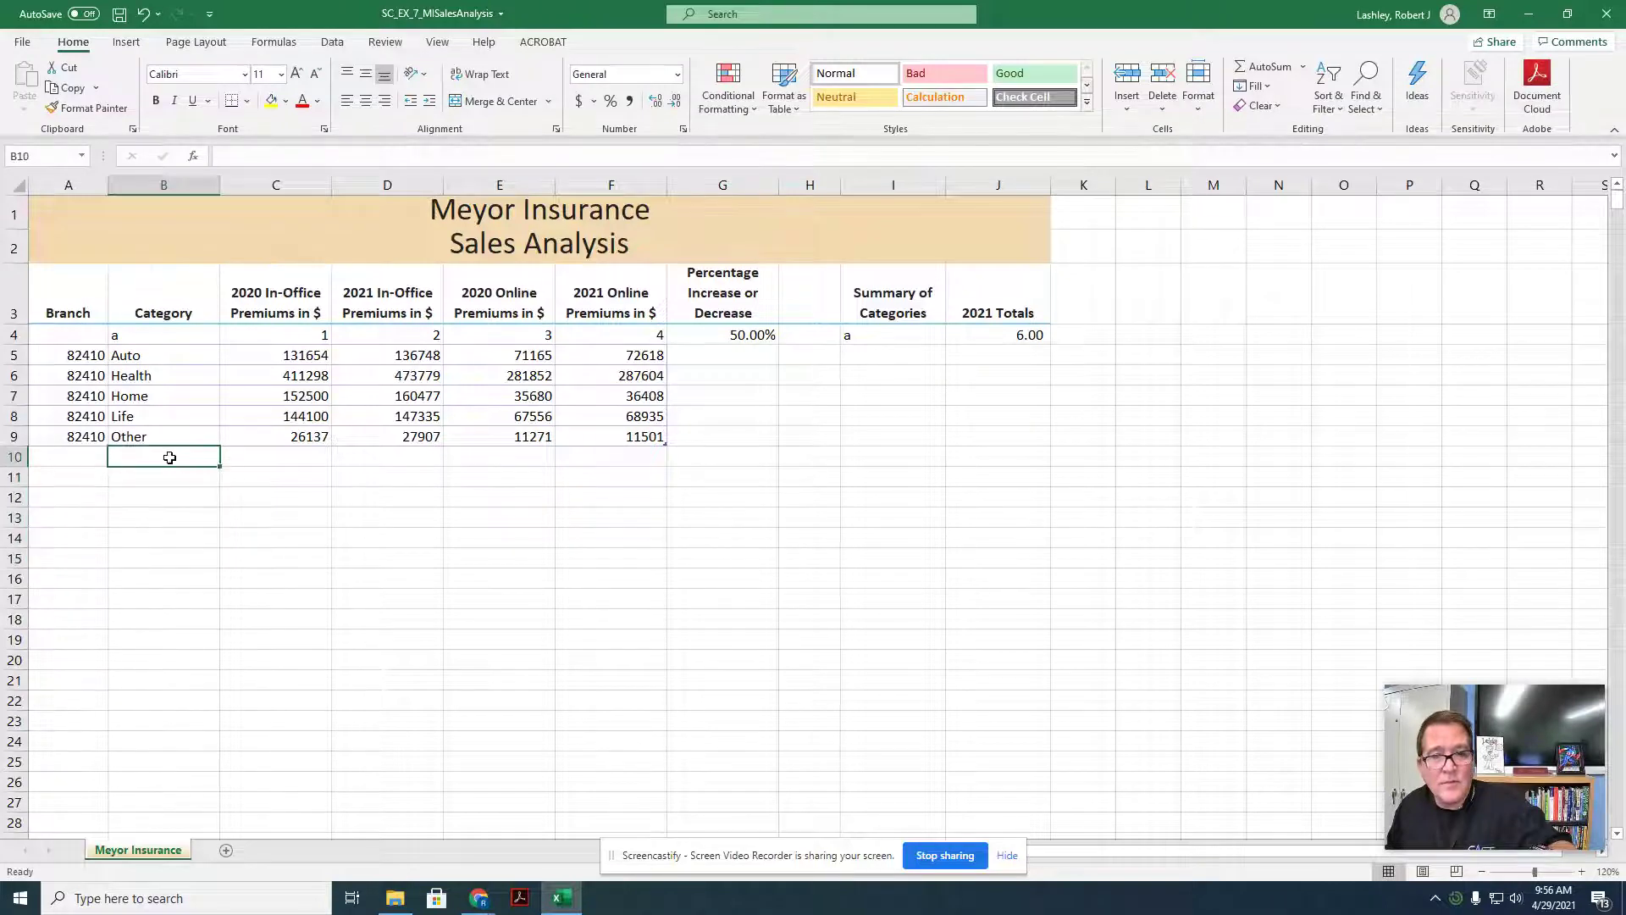
{"action": "left_click", "coordinate": [47, 457]}
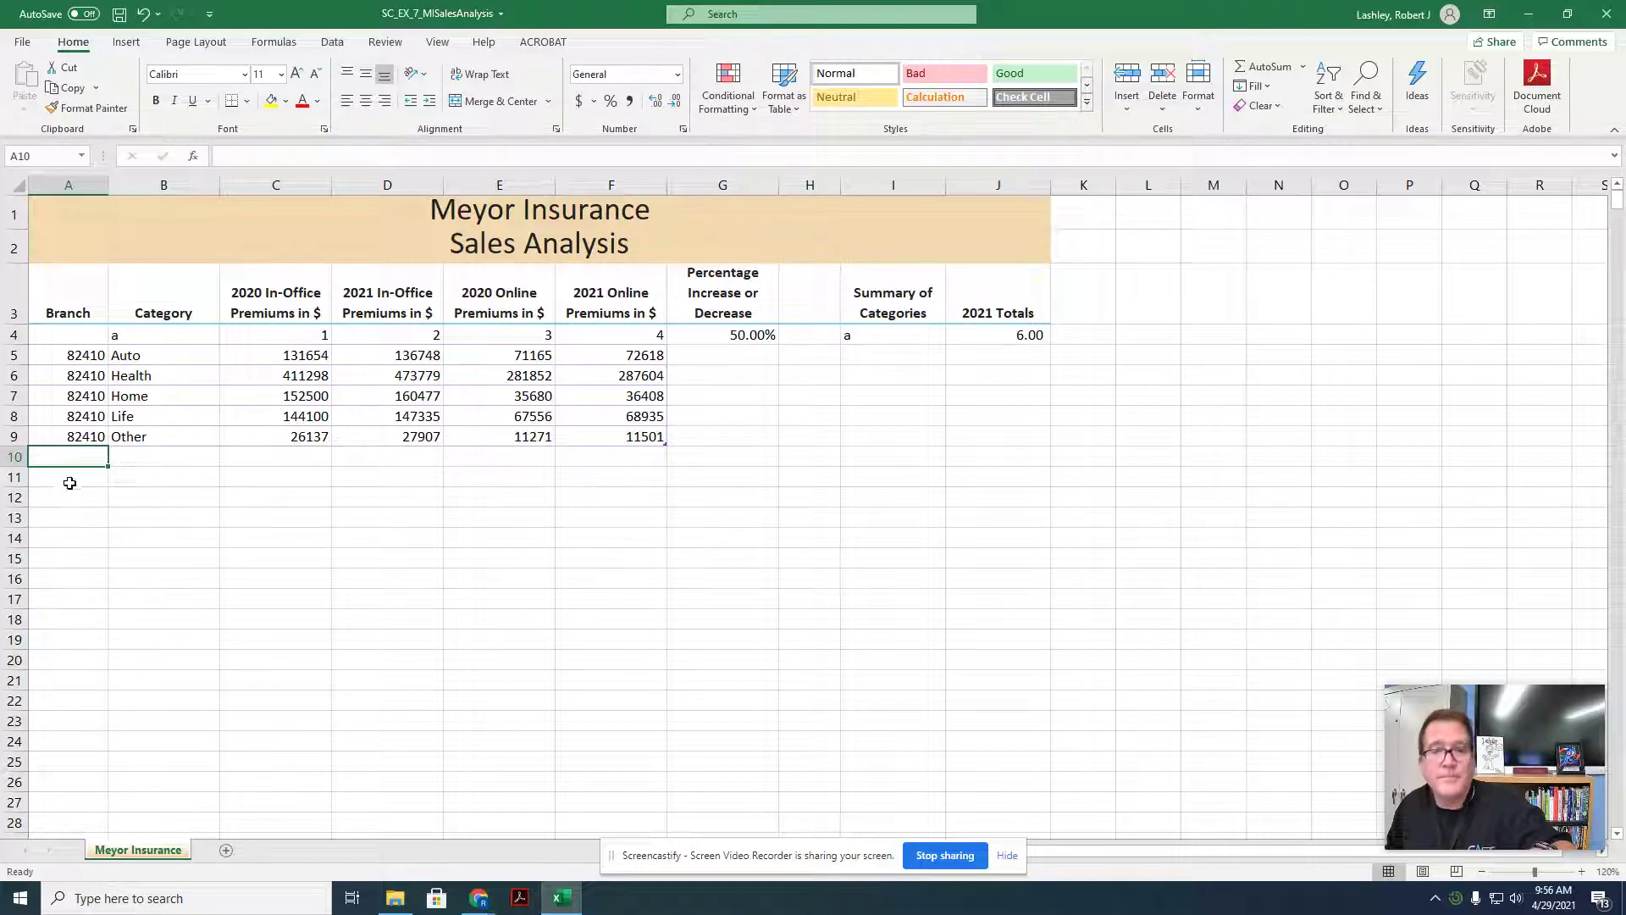
{"action": "left_click", "coordinate": [119, 19]}
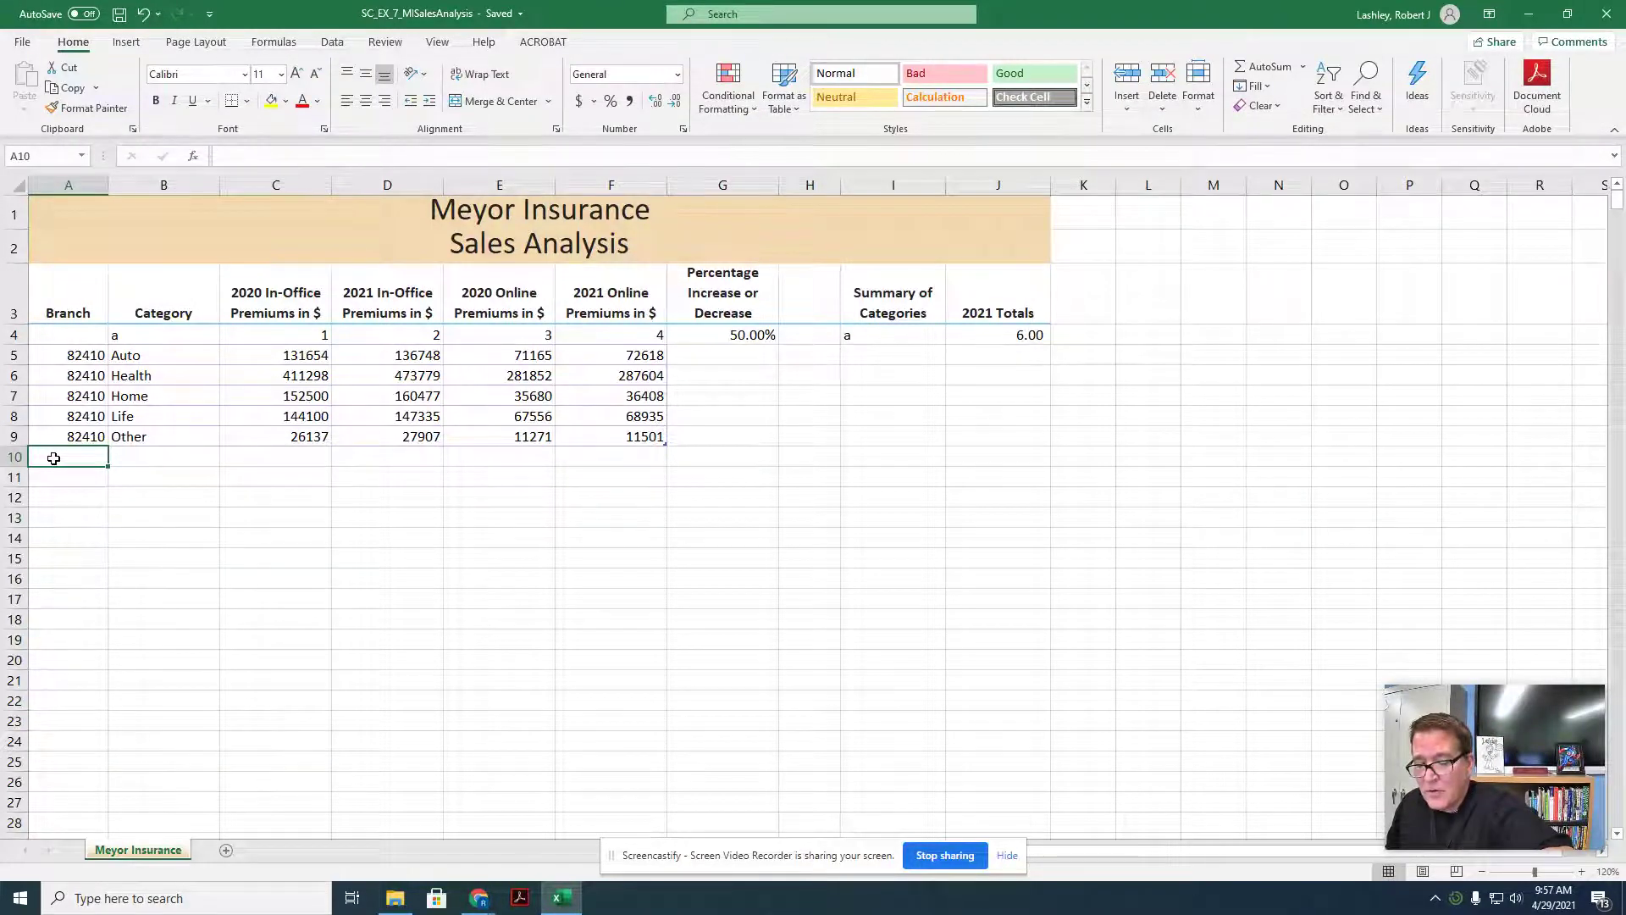
Start a From Microsoft Access Database import from Data > Get Data > From Database
{"action": "left_click", "coordinate": [330, 44]}
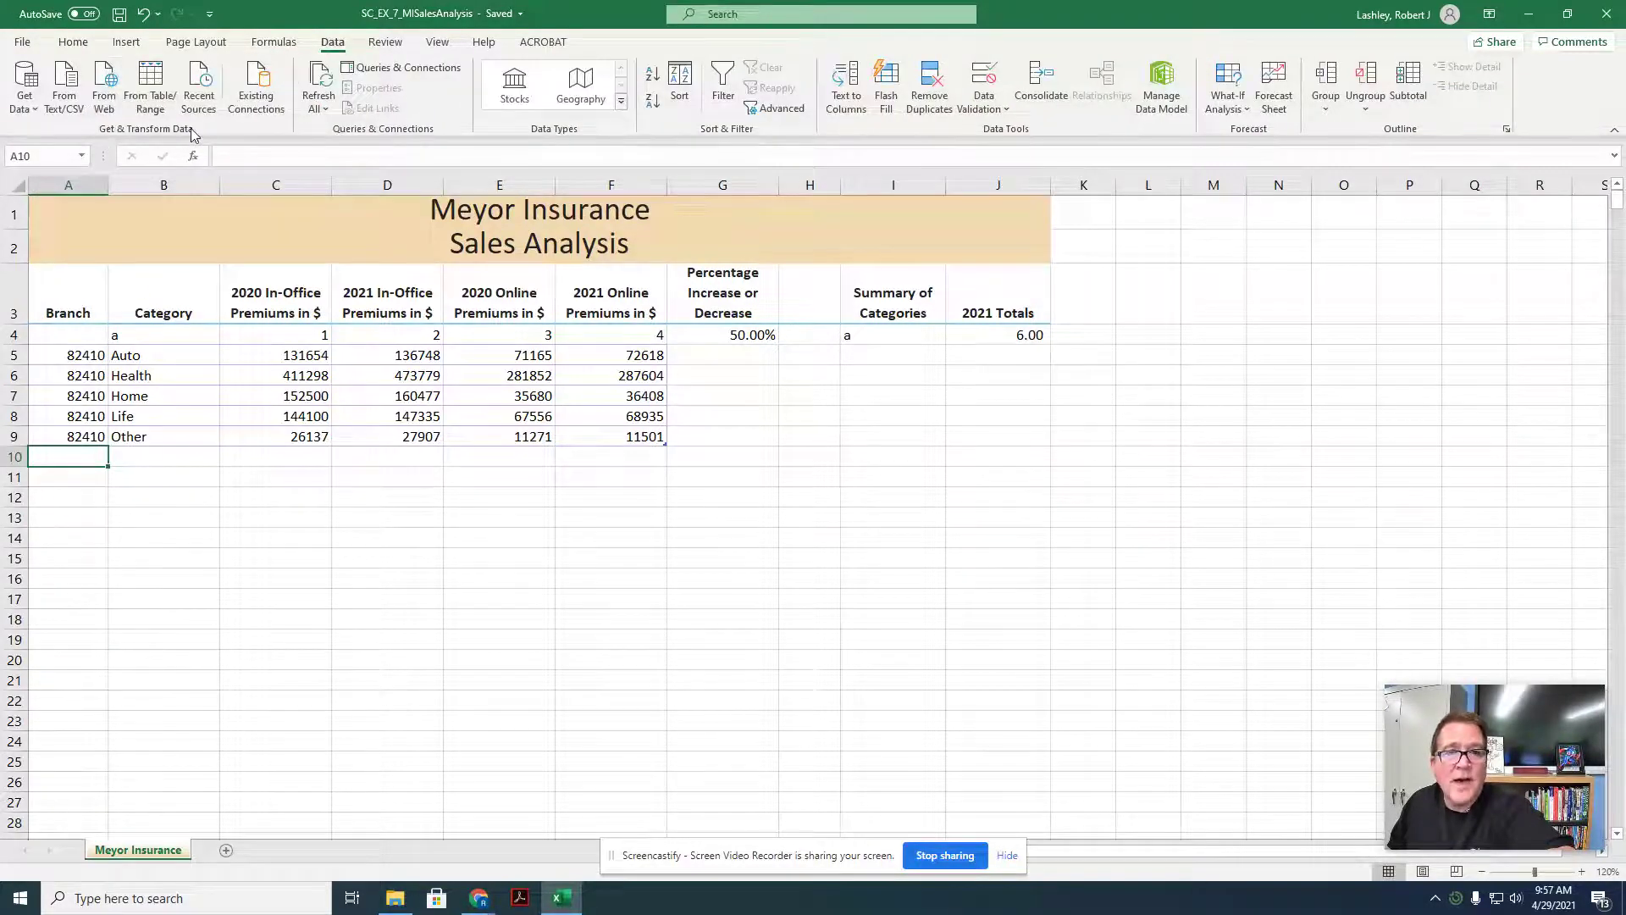
{"action": "left_click", "coordinate": [22, 106]}
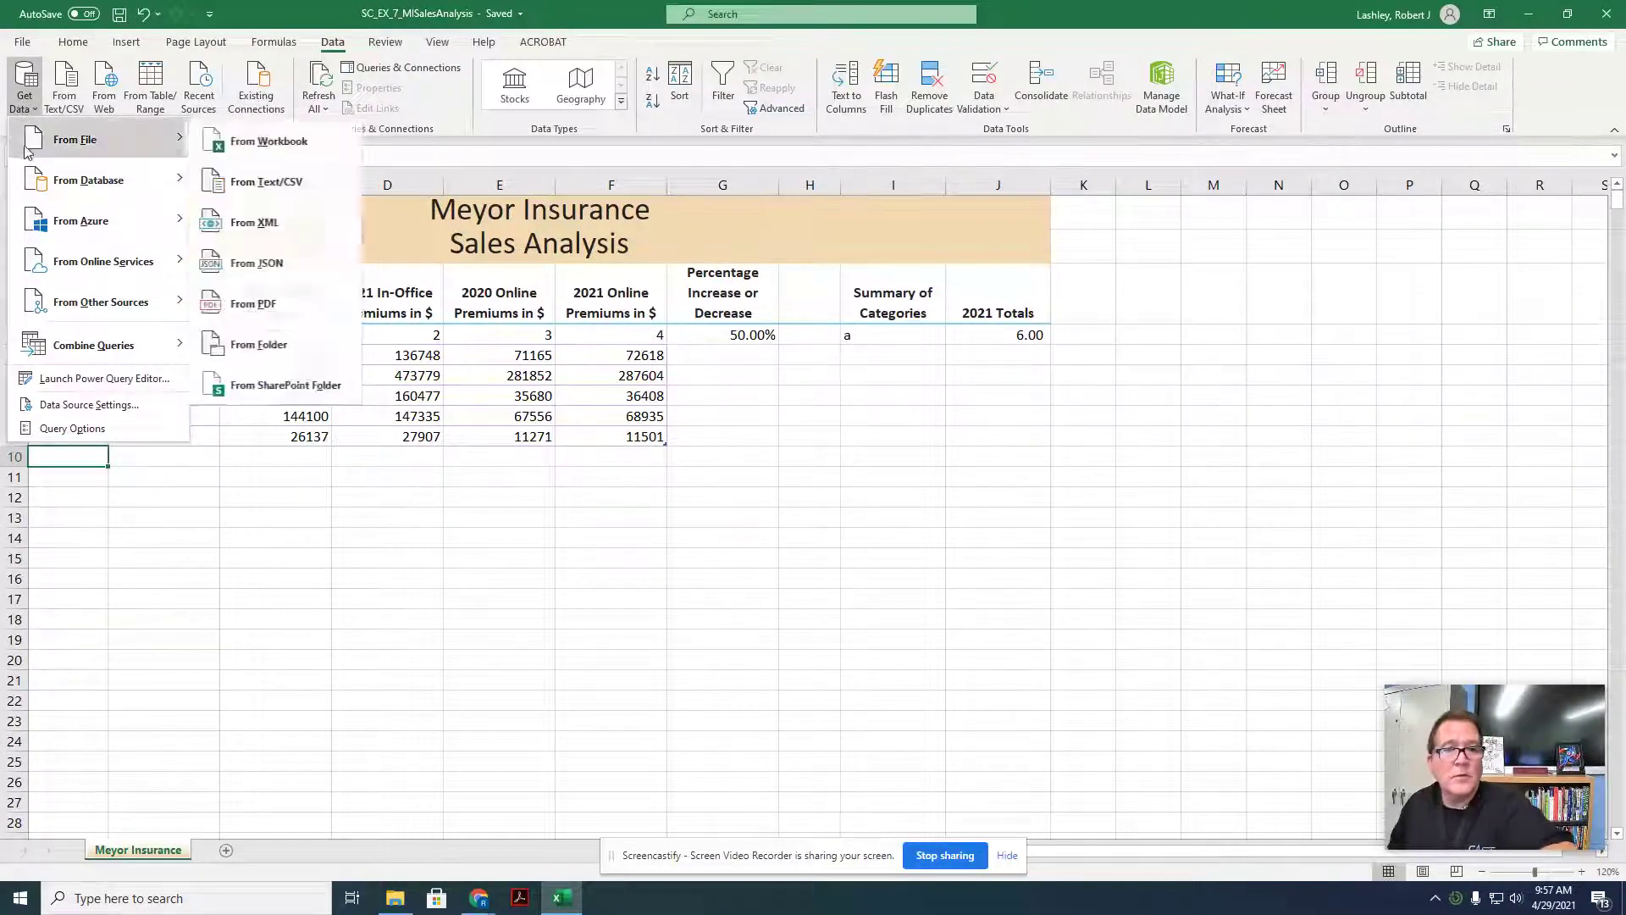
{"action": "mouse_move", "coordinate": [44, 186]}
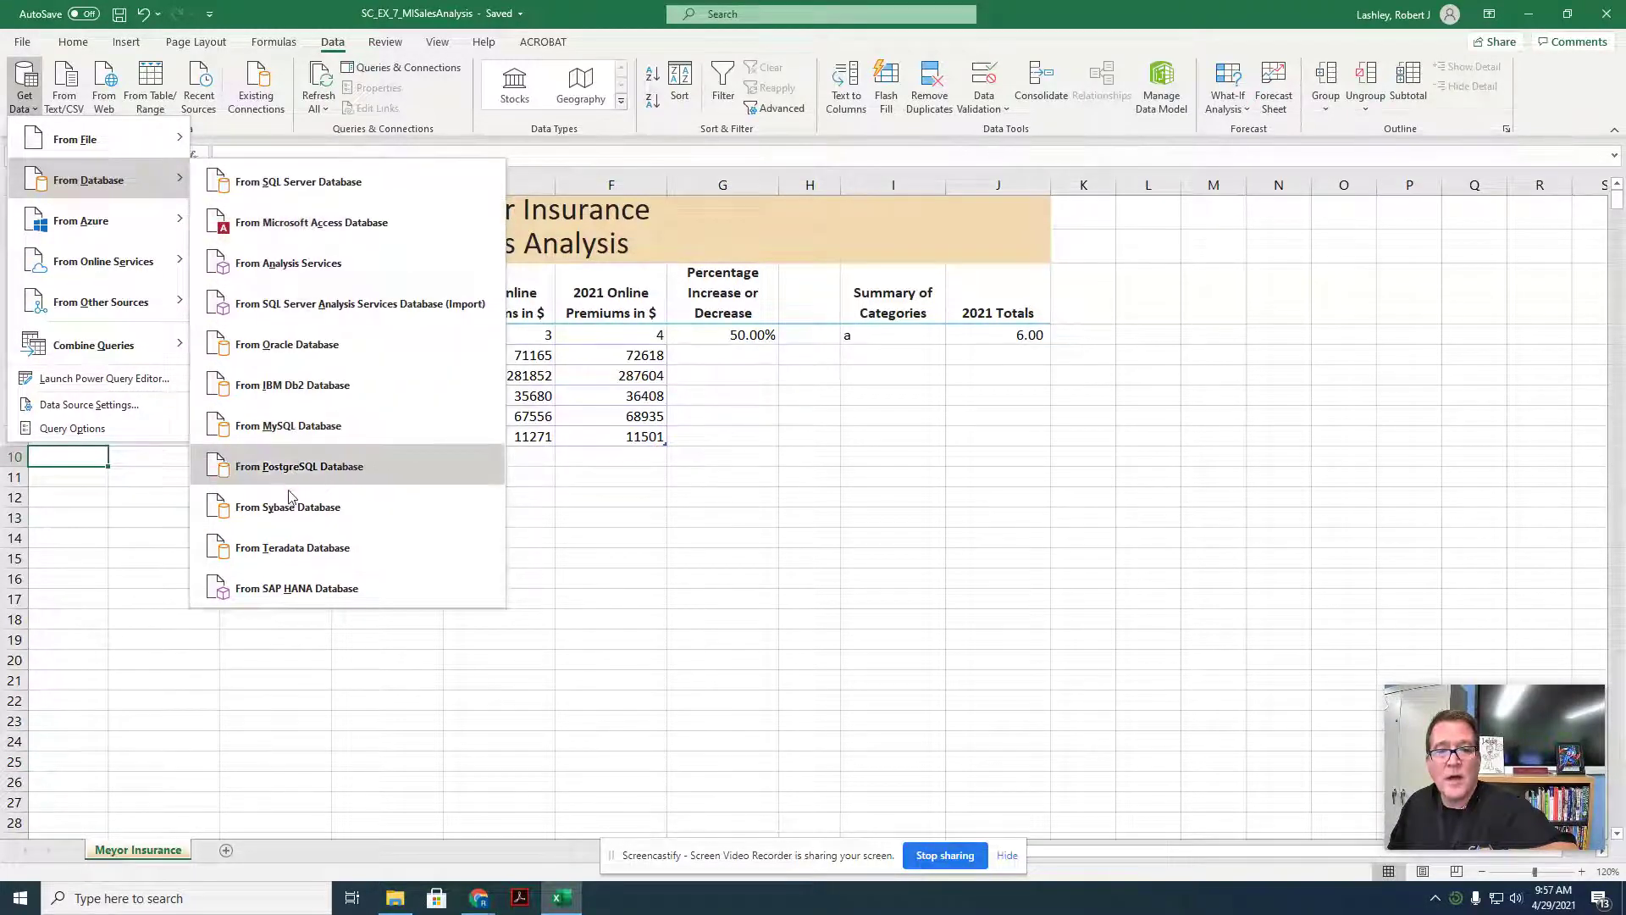
{"action": "left_click", "coordinate": [330, 225]}
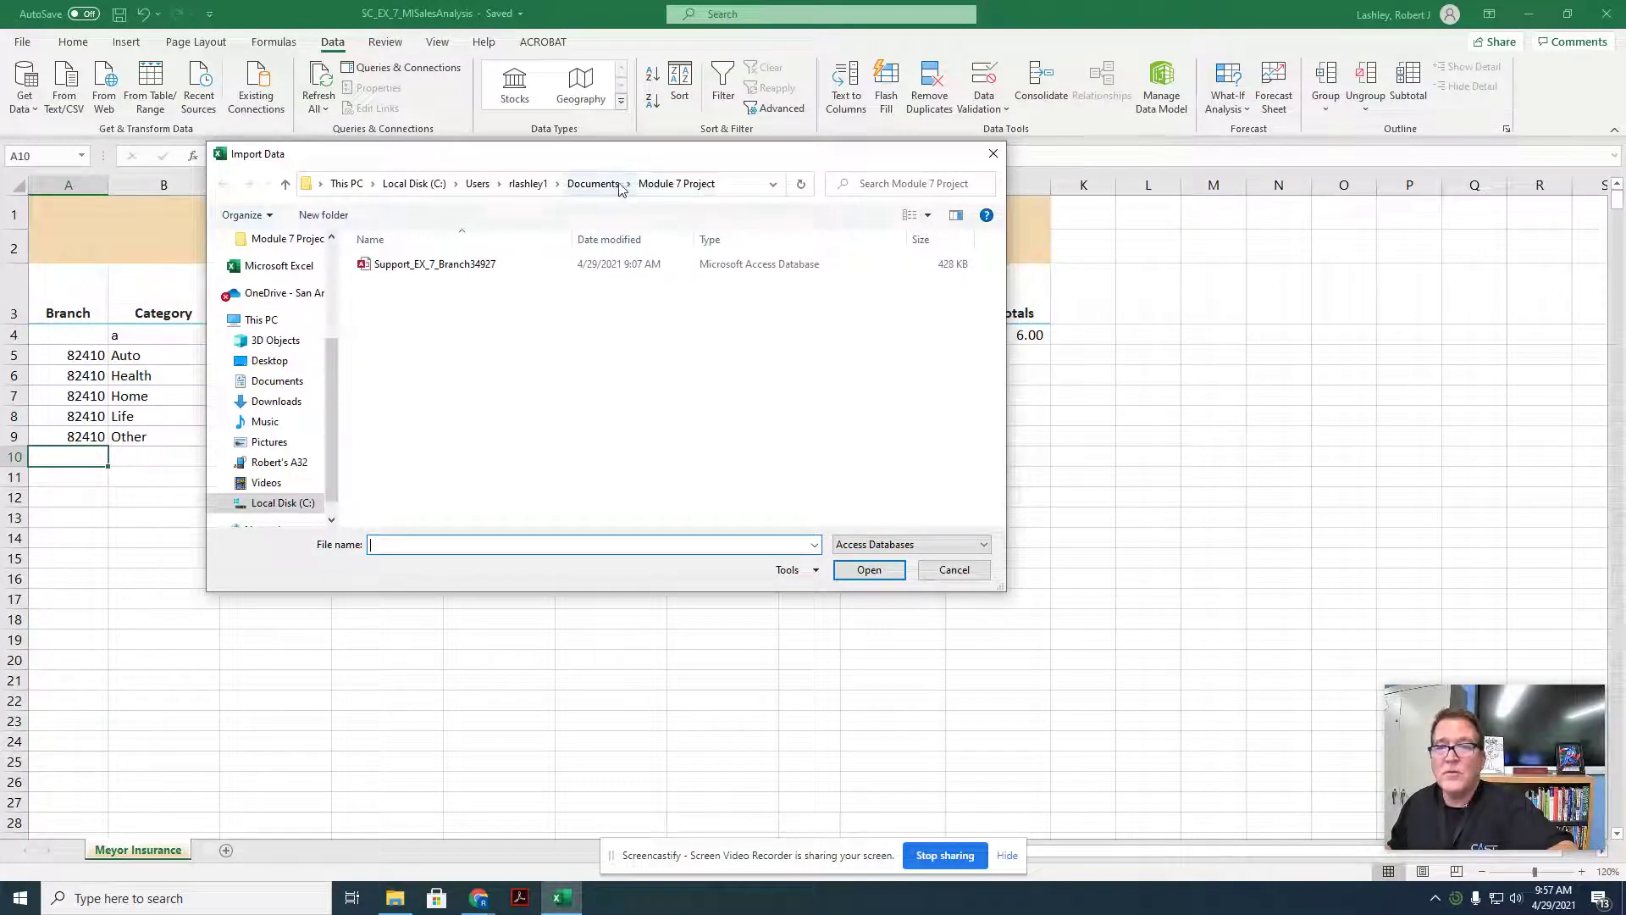
Import the Support_EX_7_Branch34927 database from the Module 7 Project folder
{"action": "left_click", "coordinate": [428, 263]}
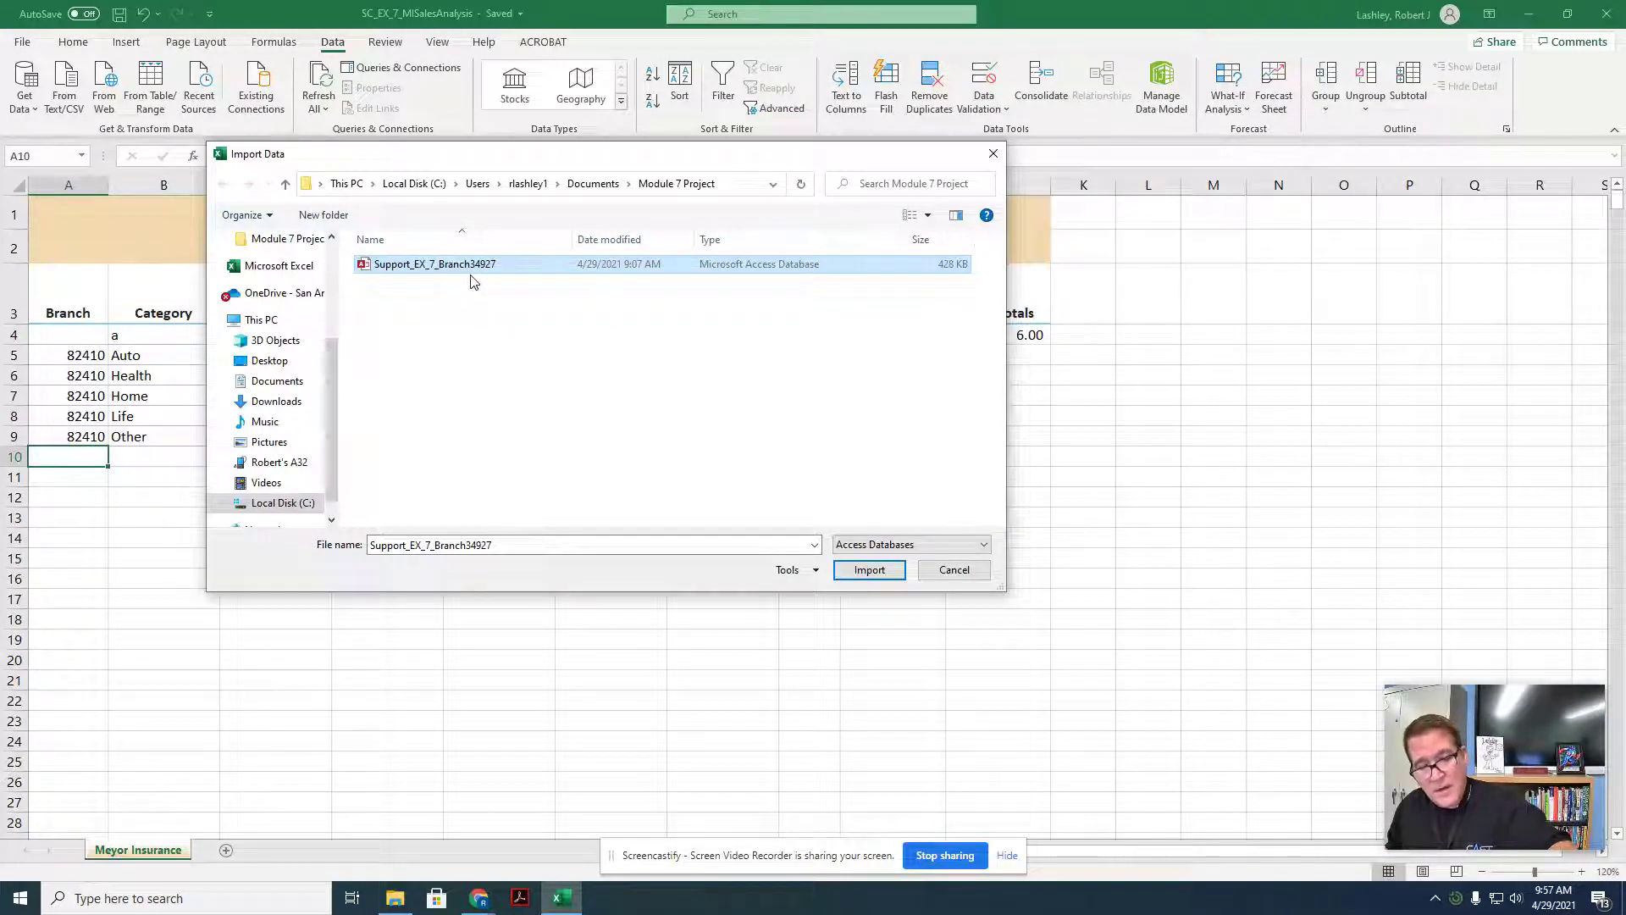
{"action": "left_click", "coordinate": [862, 570]}
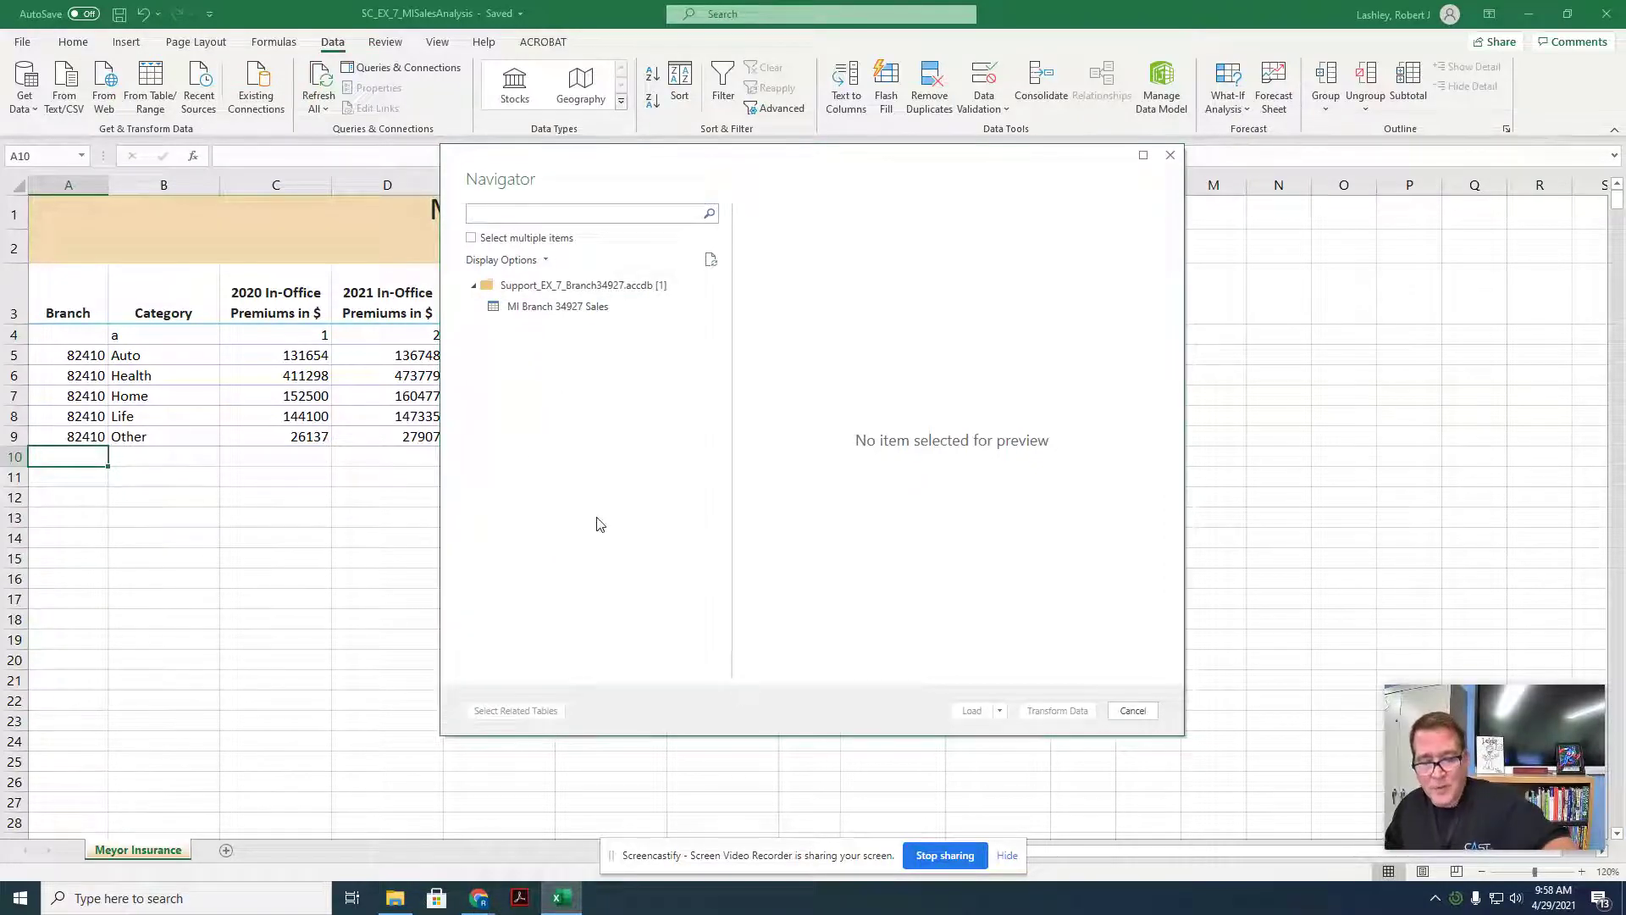
Preview all columns of the MI Branch 34927 Sales table, then close Navigator without loading it
{"action": "left_click", "coordinate": [573, 311]}
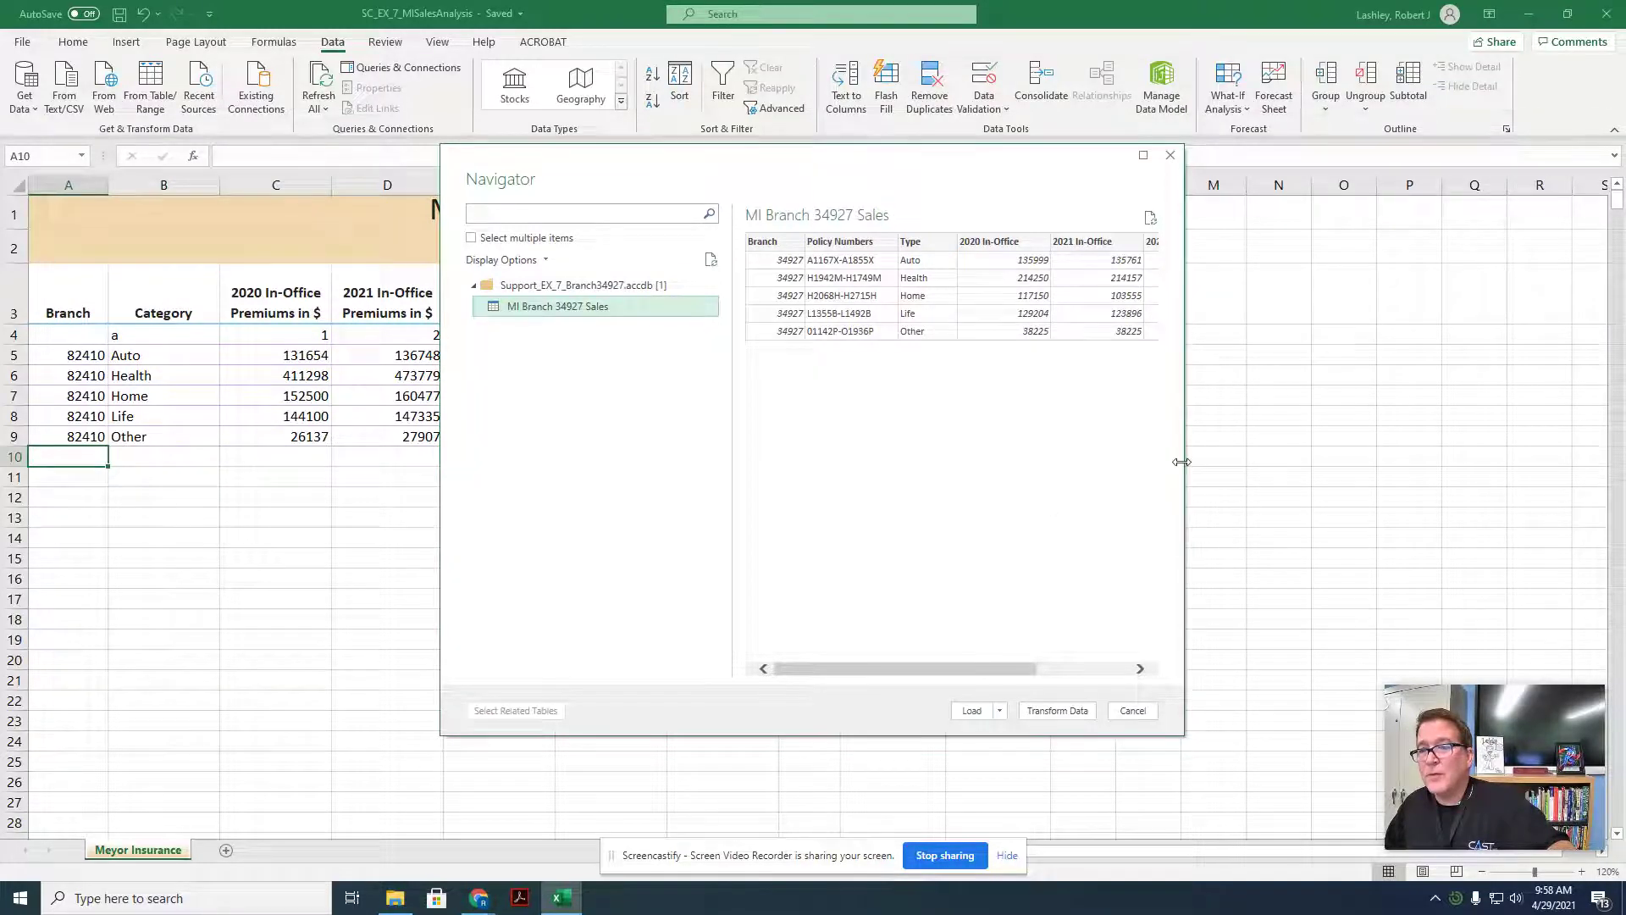
{"action": "left_click_drag", "start_coordinate": [1183, 462], "coordinate": [1502, 443]}
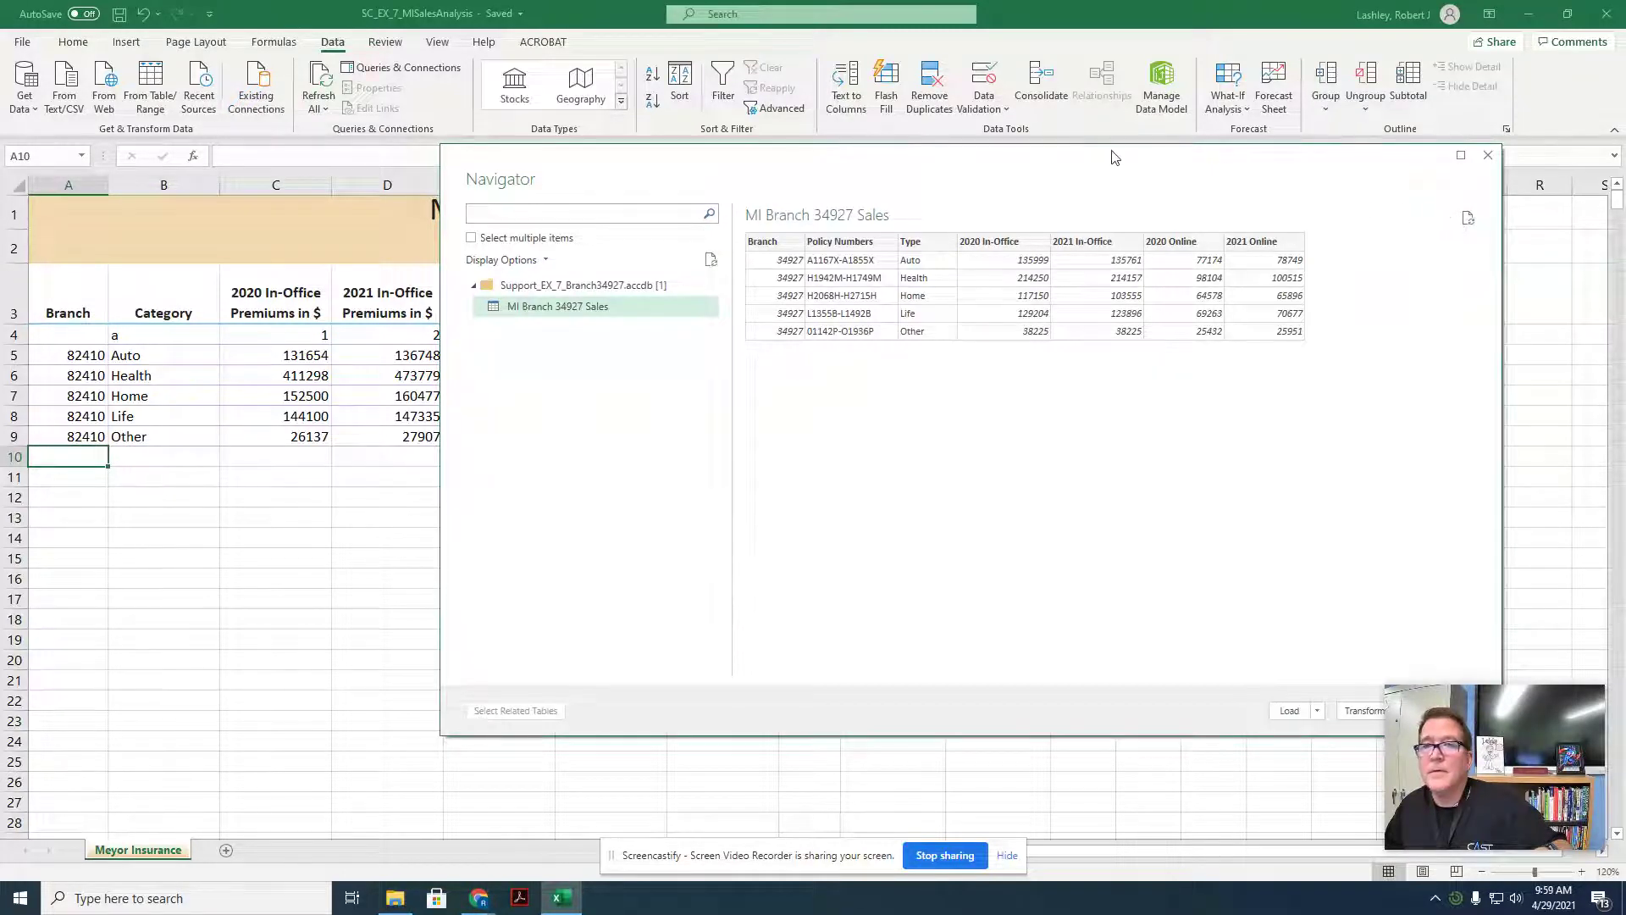
{"action": "left_click_drag", "start_coordinate": [1108, 158], "coordinate": [1013, 161]}
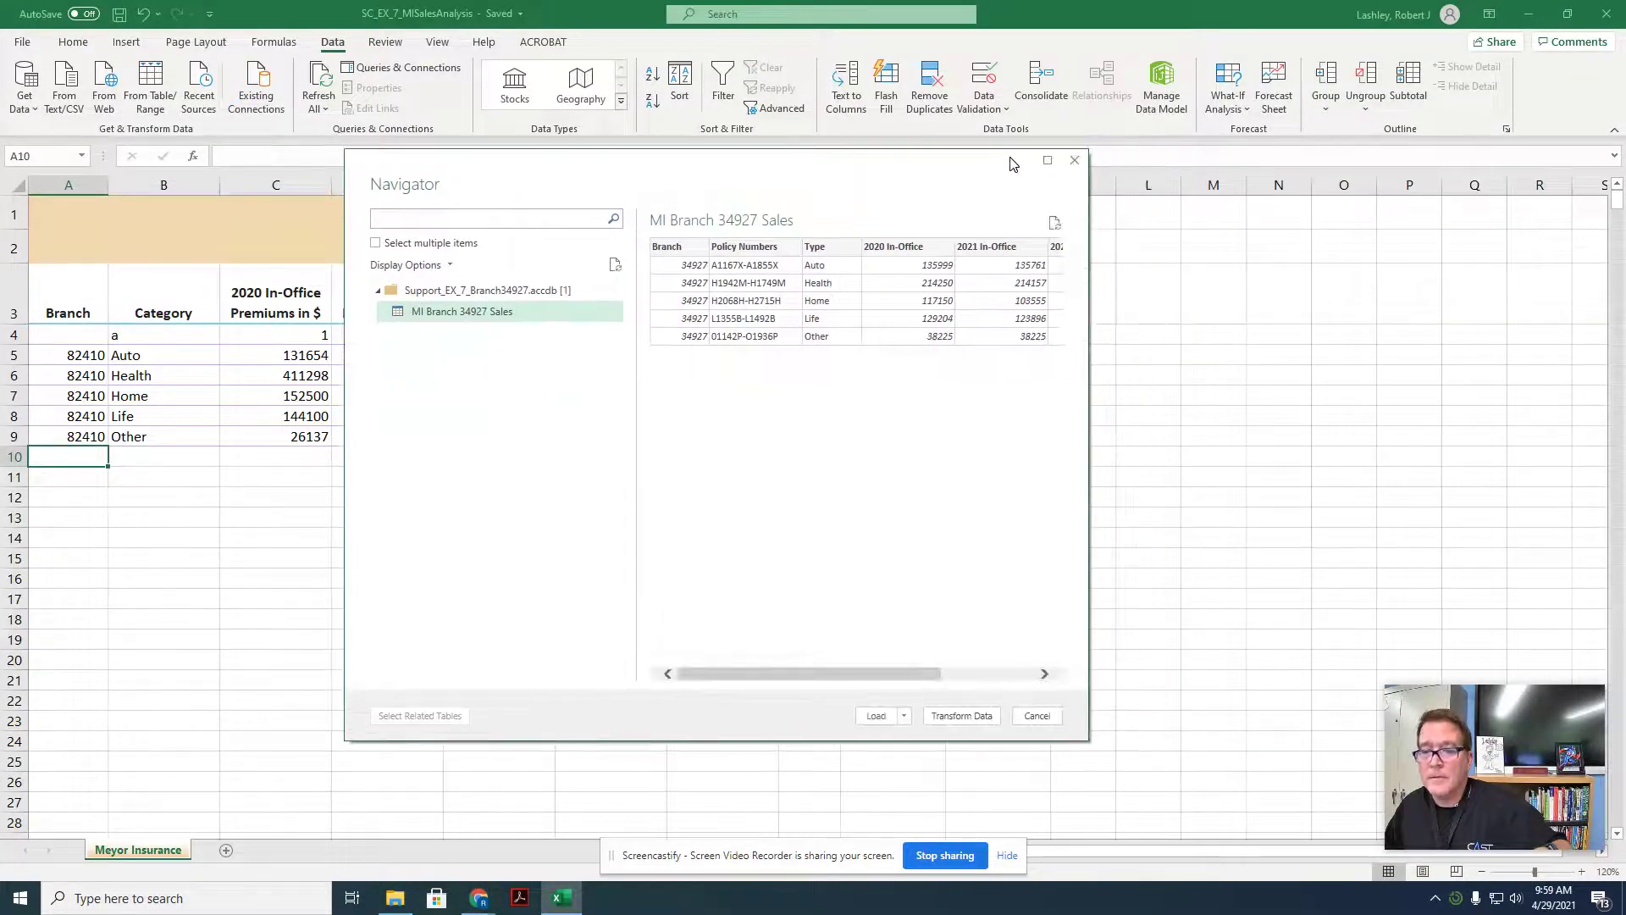
{"action": "left_click", "coordinate": [905, 717]}
{"action": "left_click", "coordinate": [900, 500]}
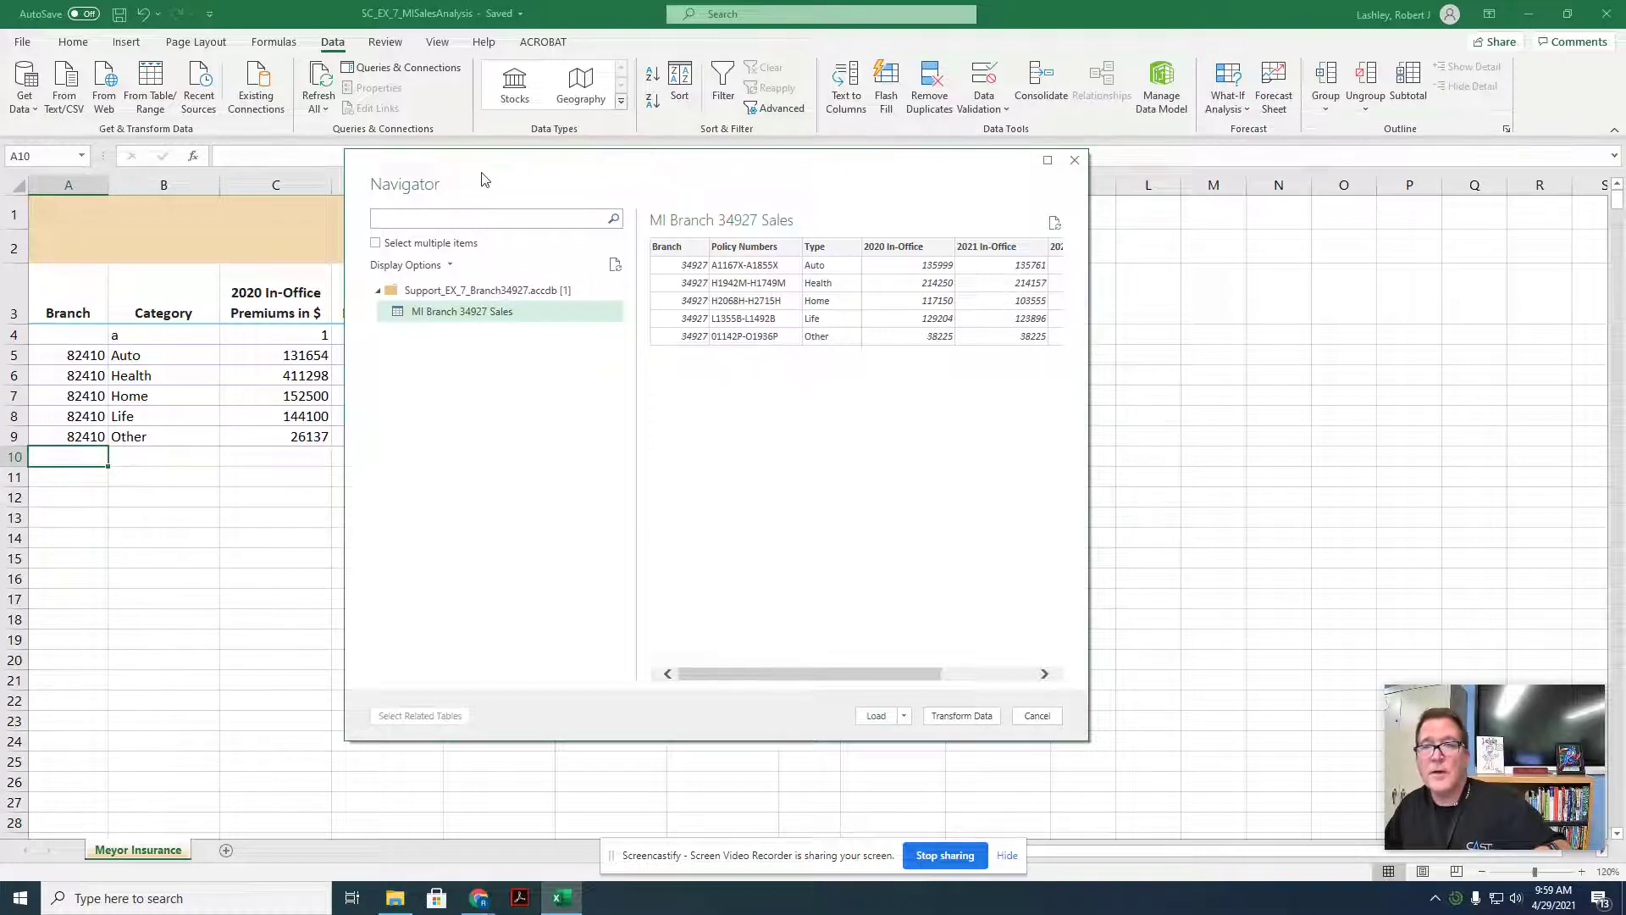
{"action": "mouse_move", "coordinate": [481, 180]}
{"action": "left_mouse_down"}
{"action": "mouse_move", "coordinate": [584, 213]}
{"action": "mouse_move", "coordinate": [489, 167]}
{"action": "left_mouse_up"}
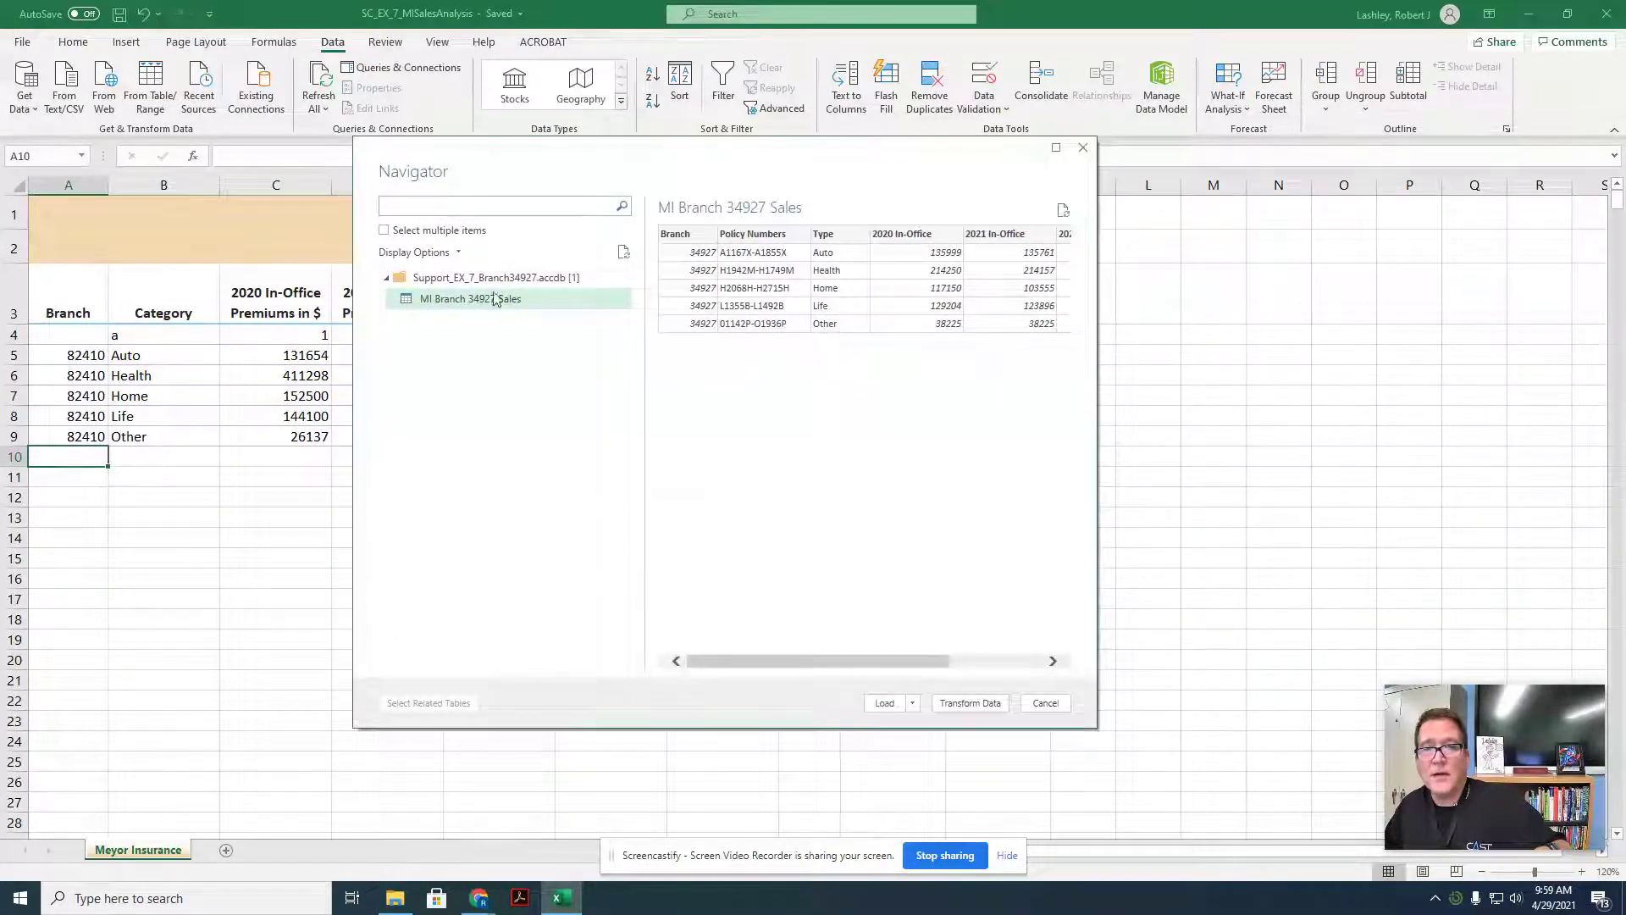
{"action": "key", "text": "Escape"}
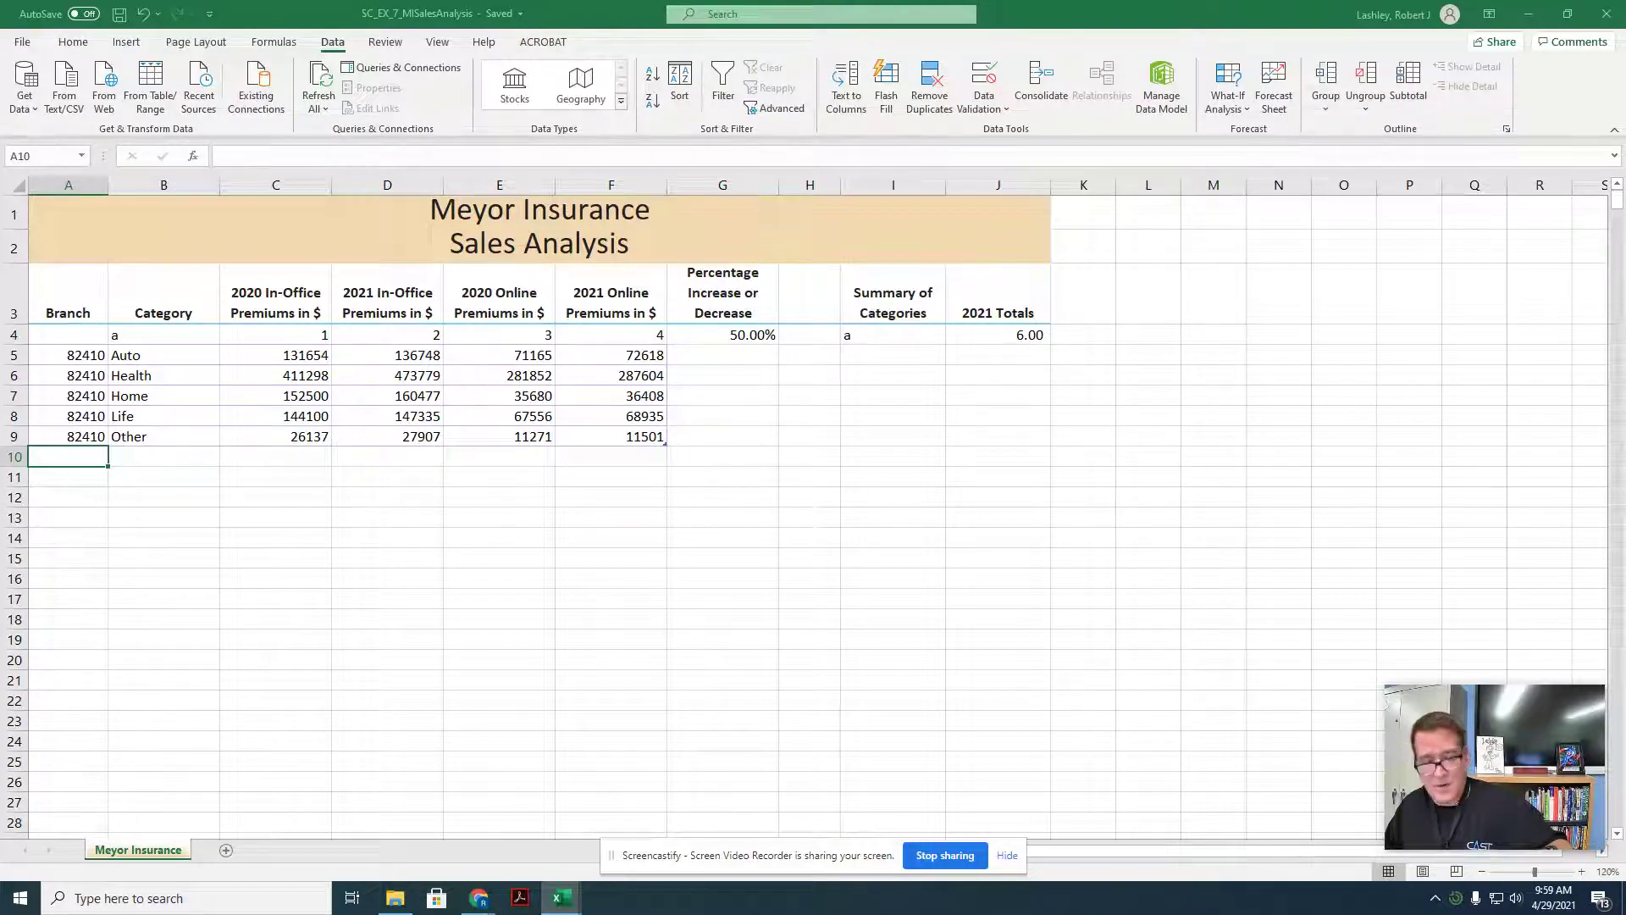
Remove the Policy Numbers column from the query, leaving six columns
{"action": "left_click_drag", "start_coordinate": [1617, 80], "coordinate": [974, 57]}
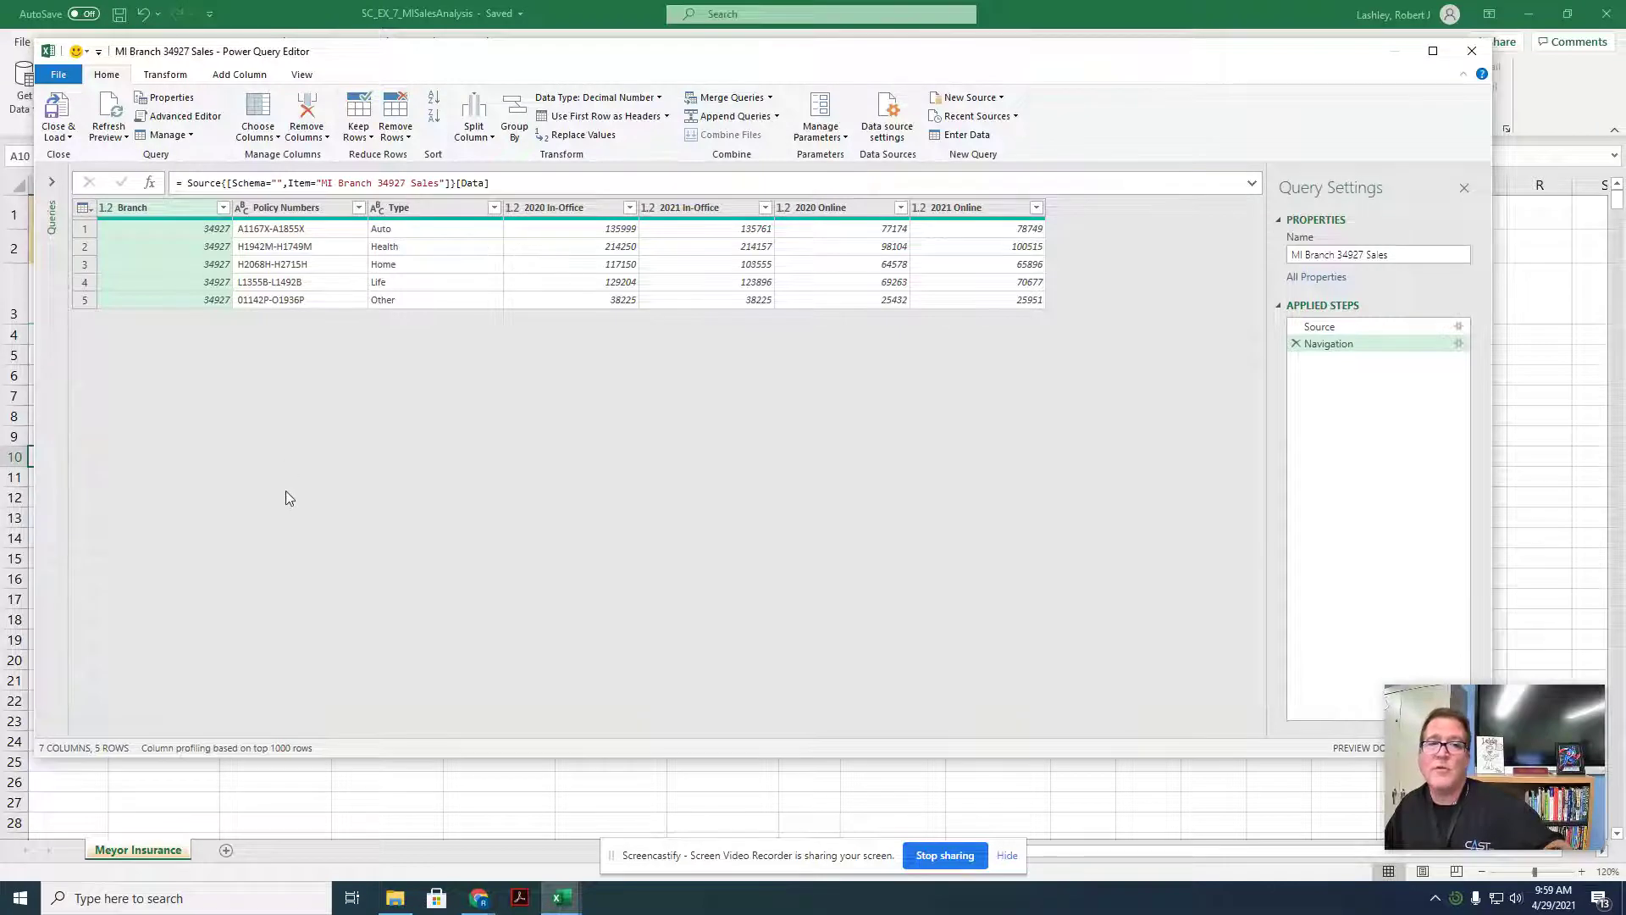
{"action": "left_click", "coordinate": [298, 213]}
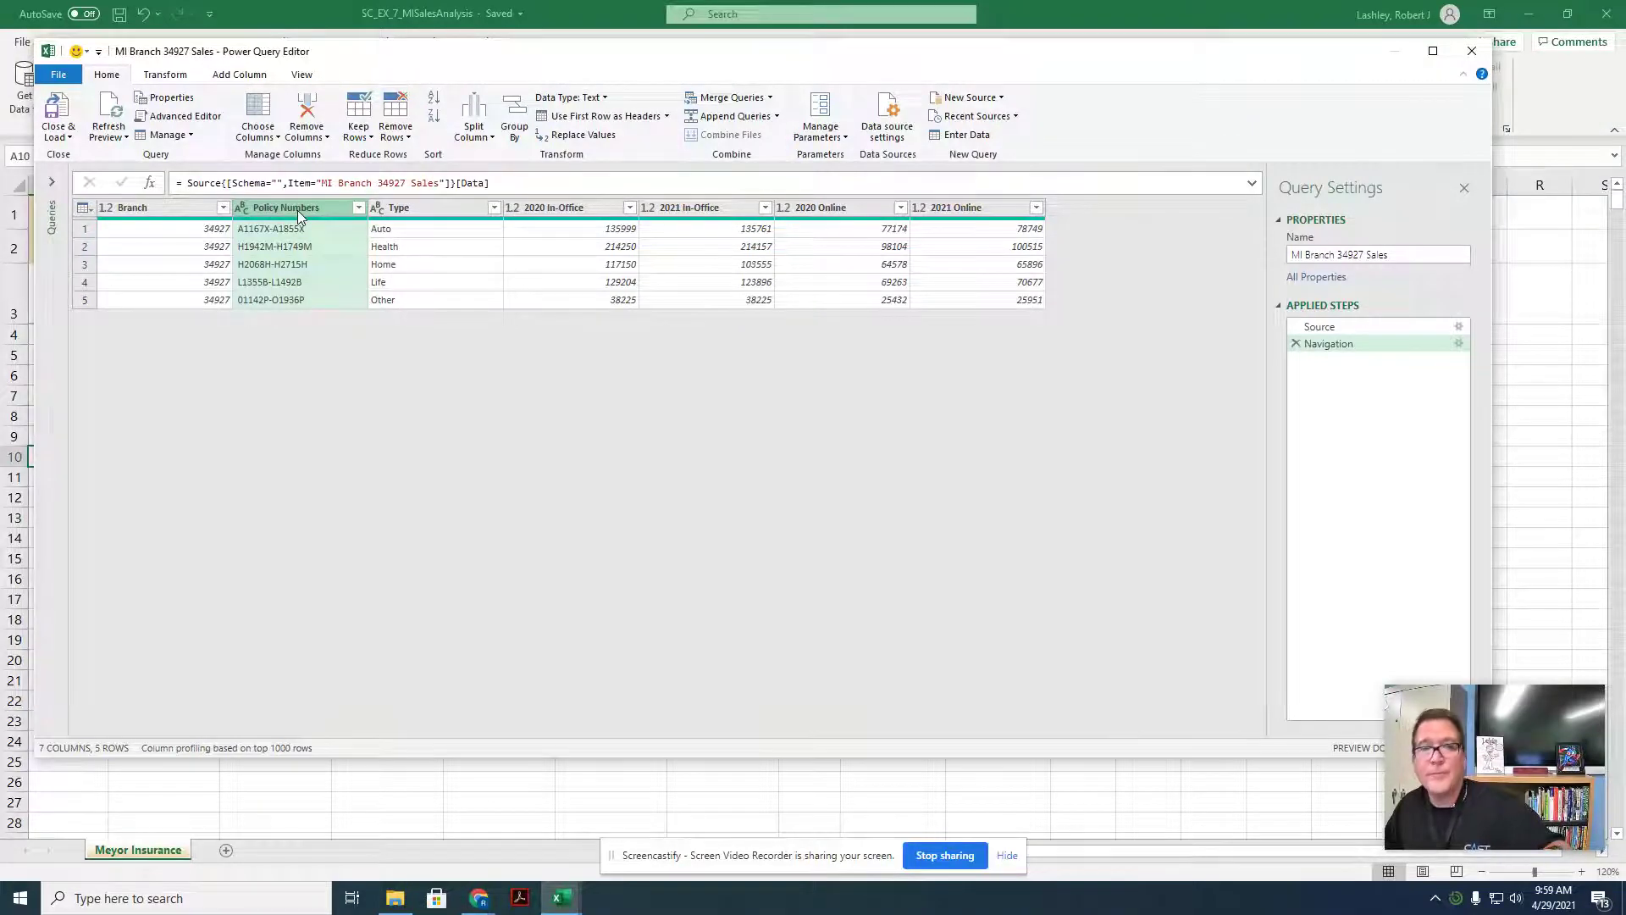
{"action": "left_click", "coordinate": [312, 112]}
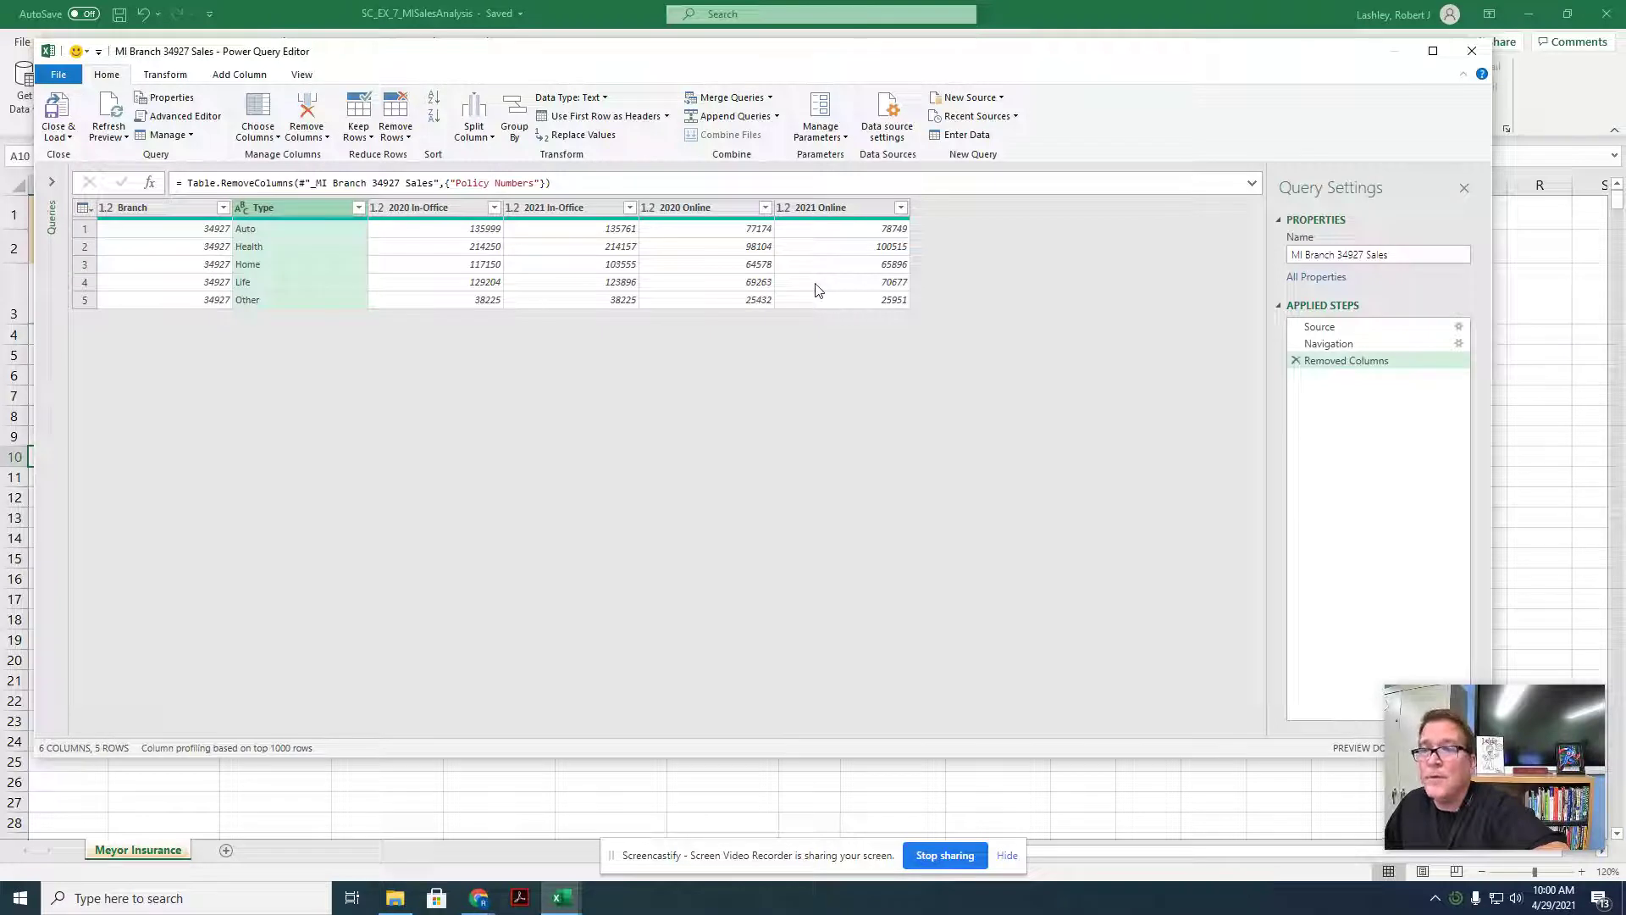
Load the branch 34927 query as a Table at existing-sheet cell $A$10 (A10:F15), then save the workbook
{"action": "left_click", "coordinate": [54, 138]}
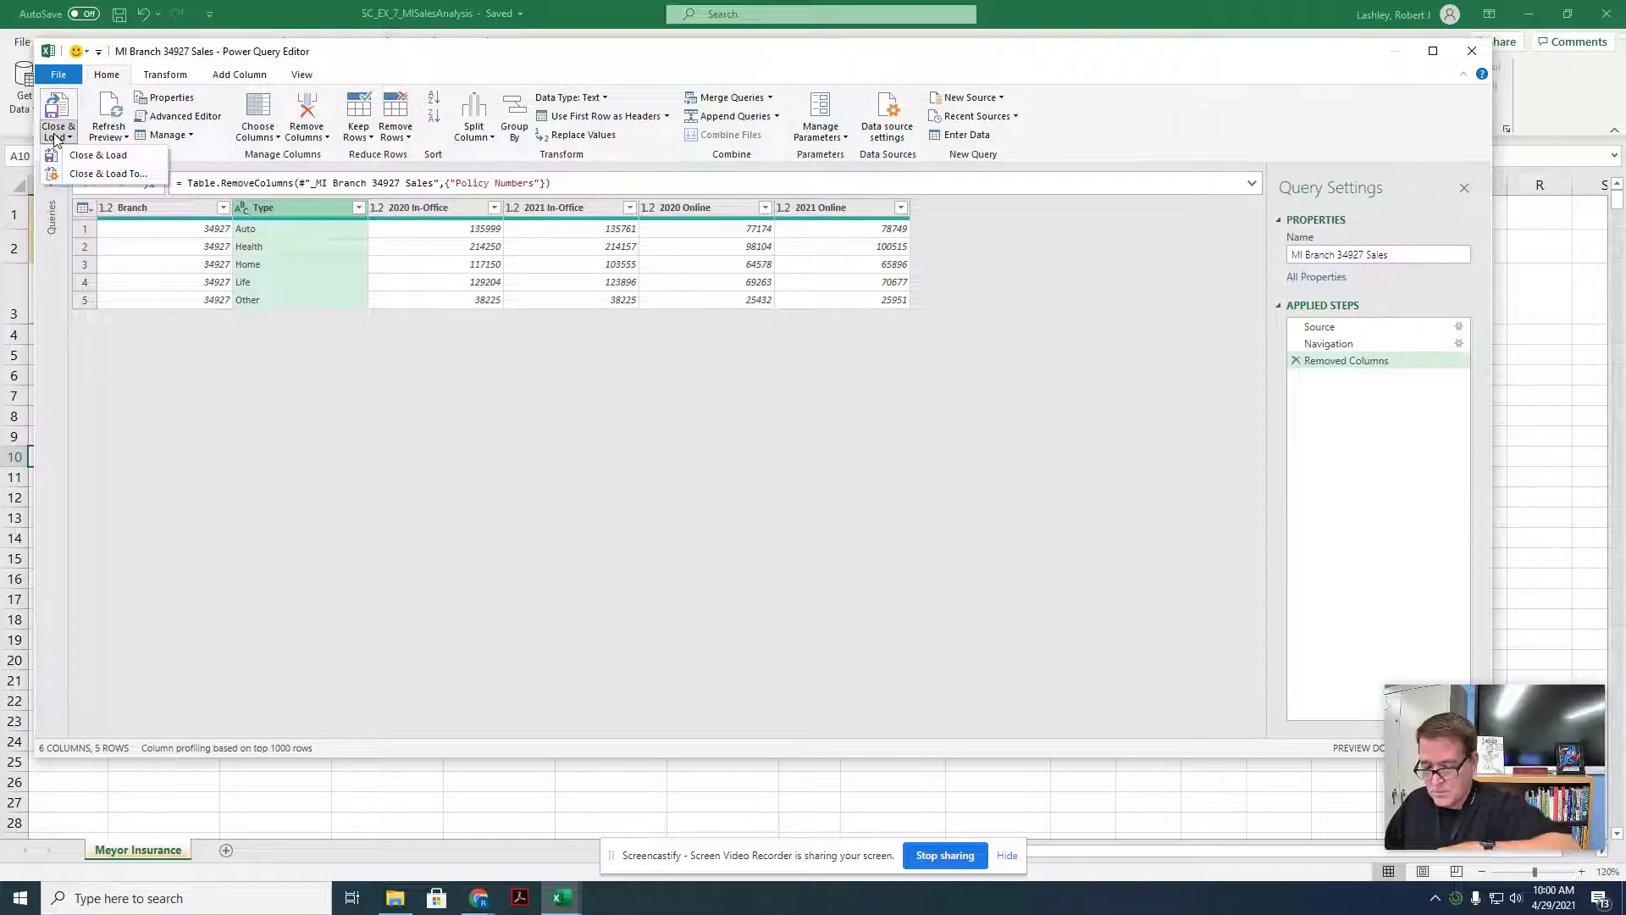
{"action": "left_click", "coordinate": [93, 175]}
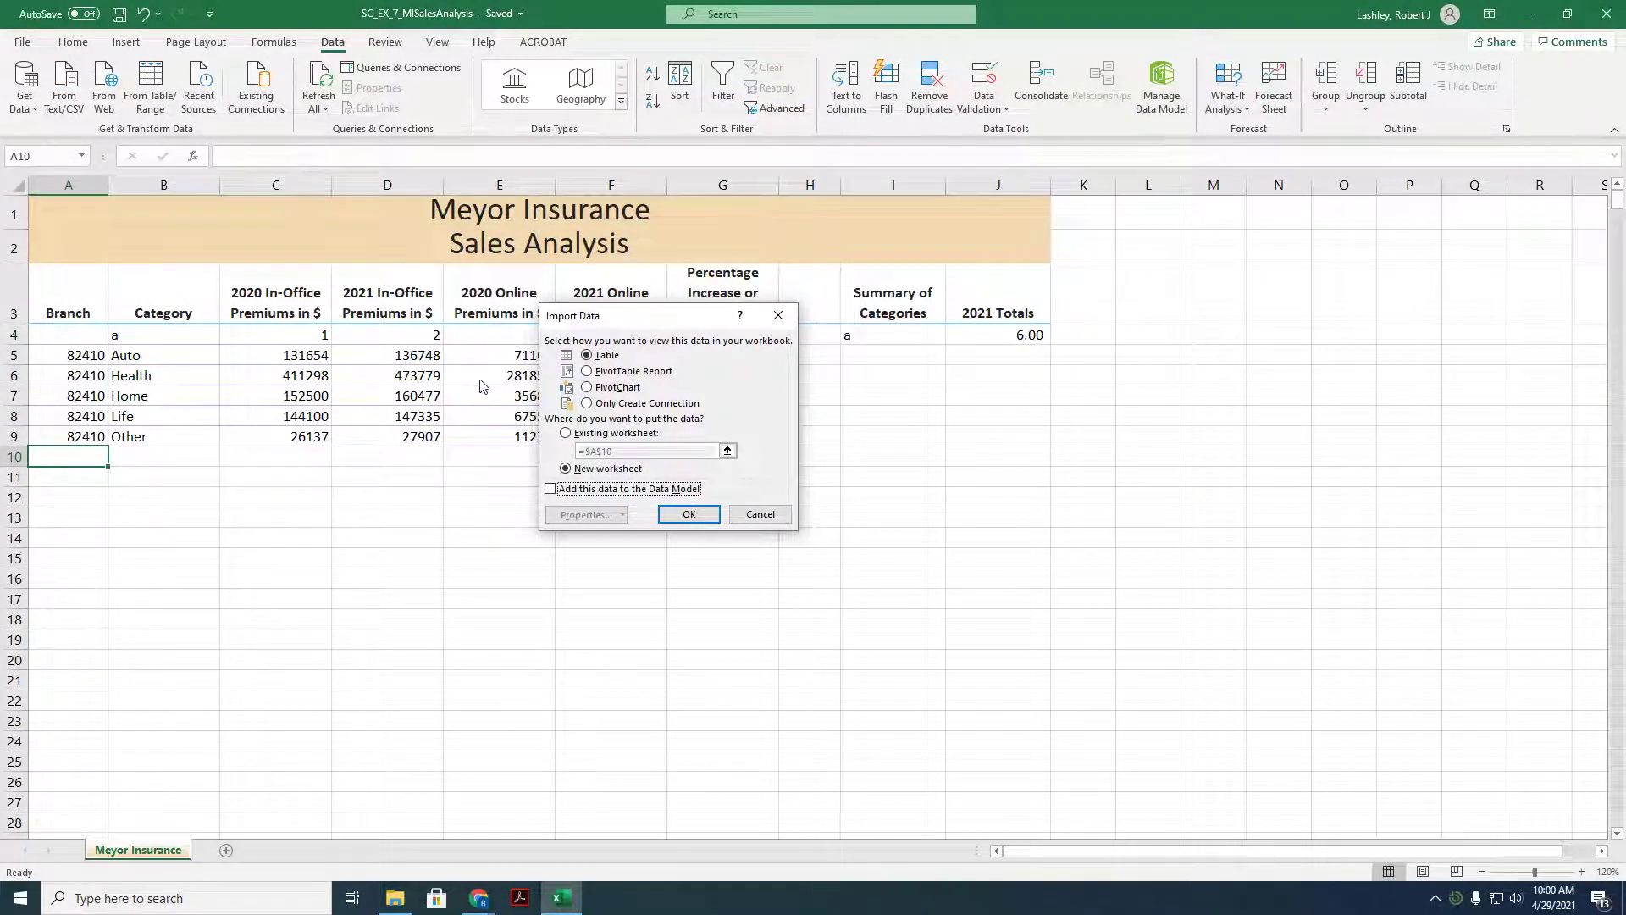
{"action": "left_click", "coordinate": [565, 434]}
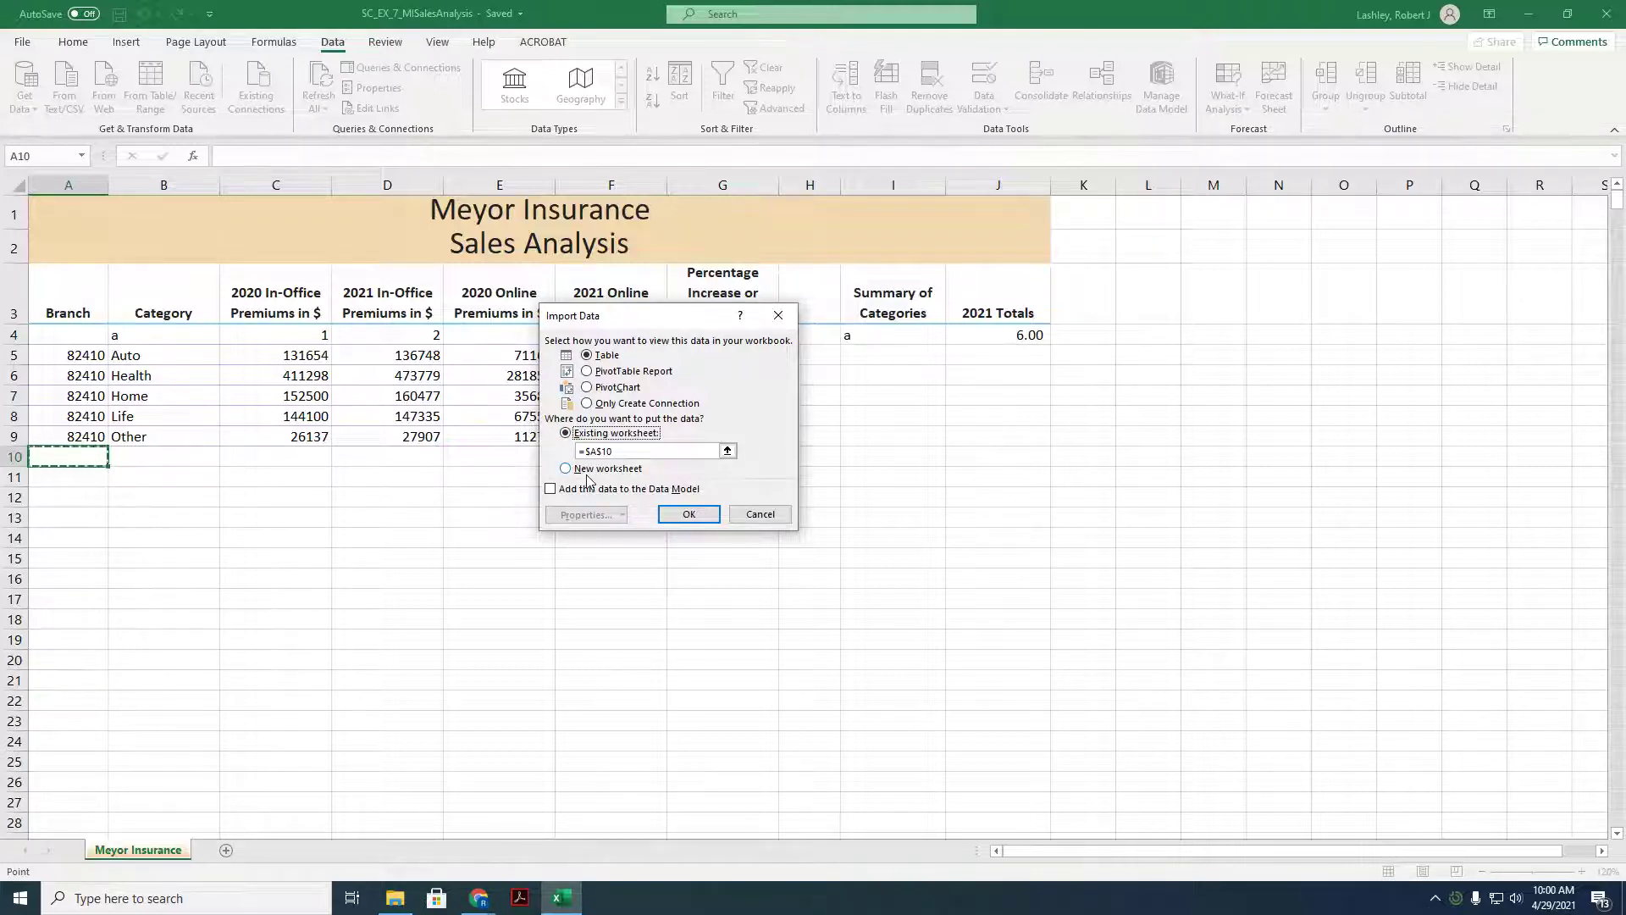
{"action": "left_click", "coordinate": [686, 518]}
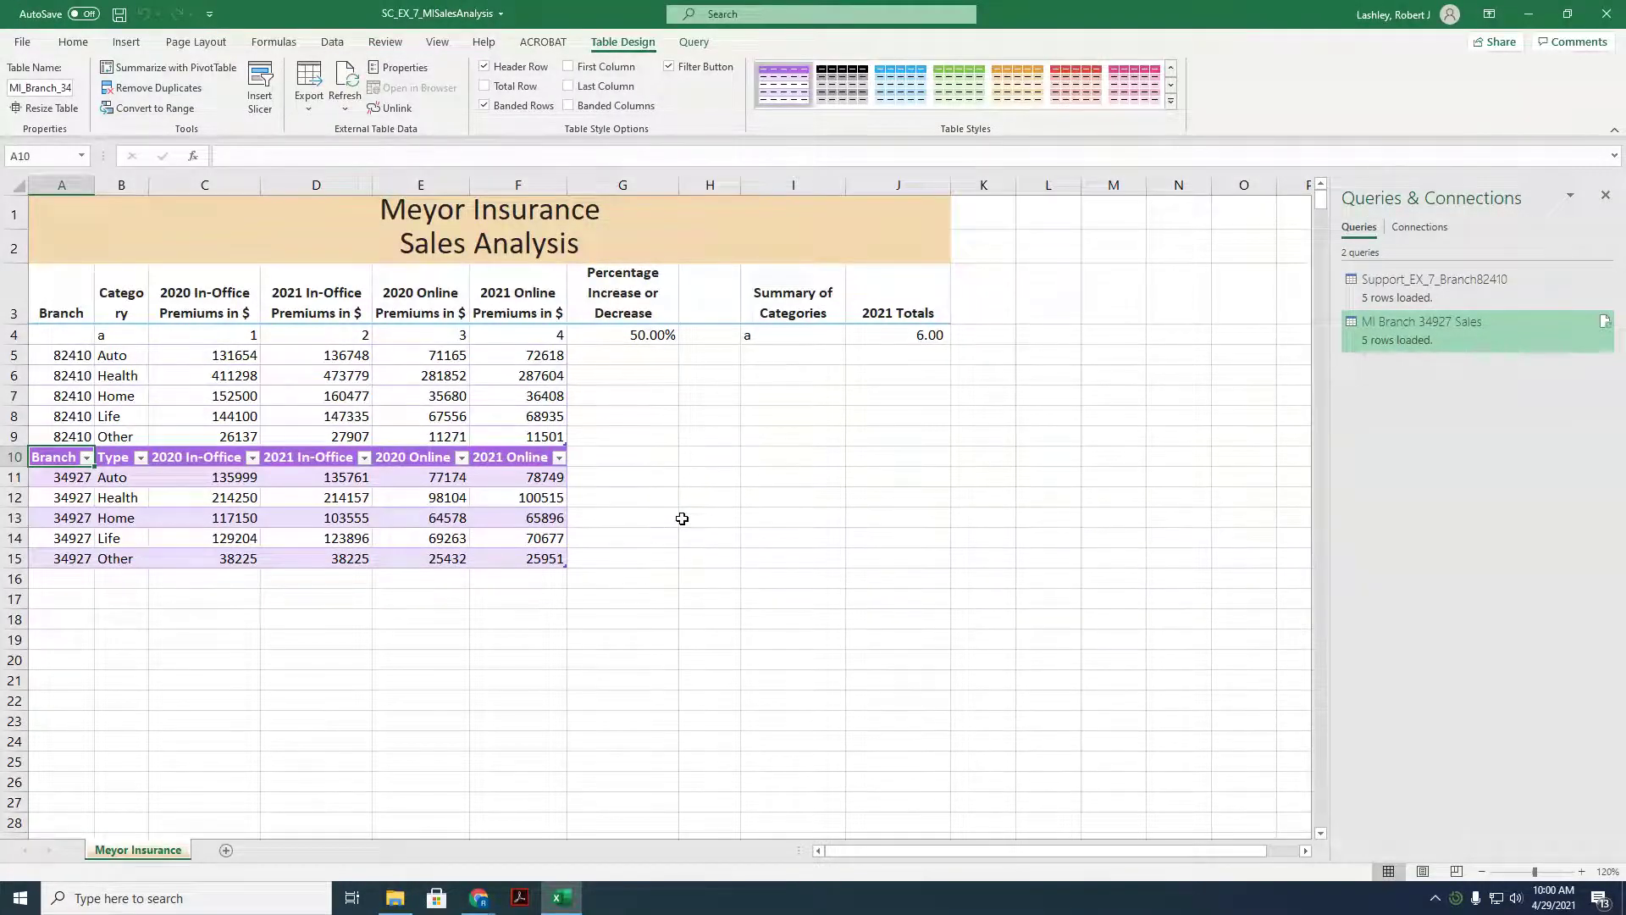
{"action": "left_click", "coordinate": [119, 17]}
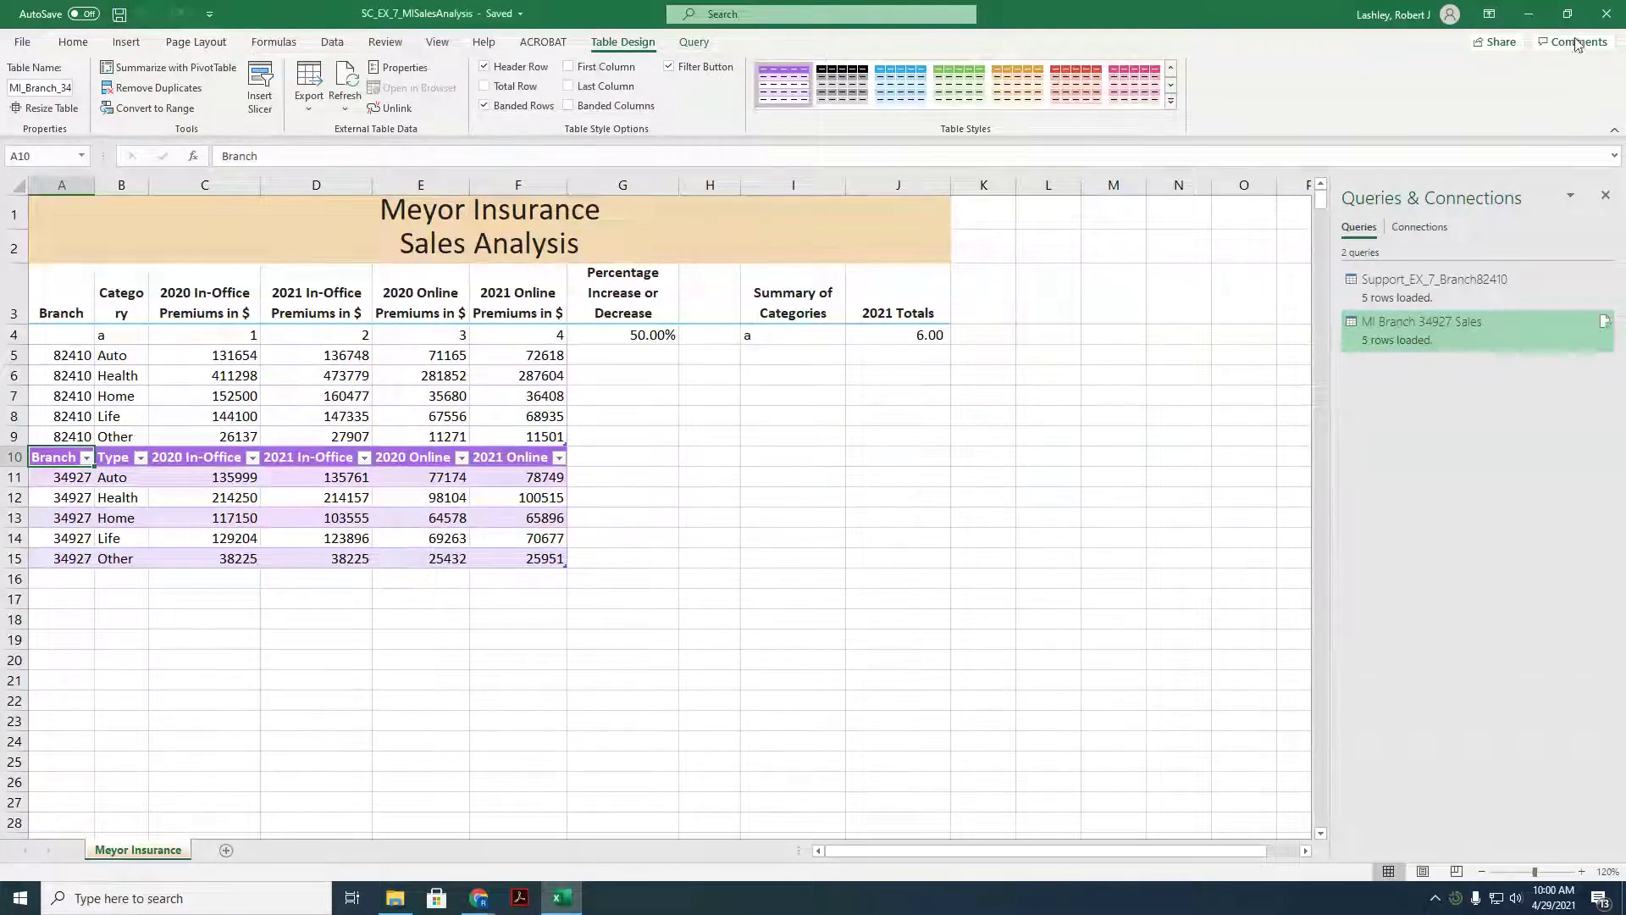